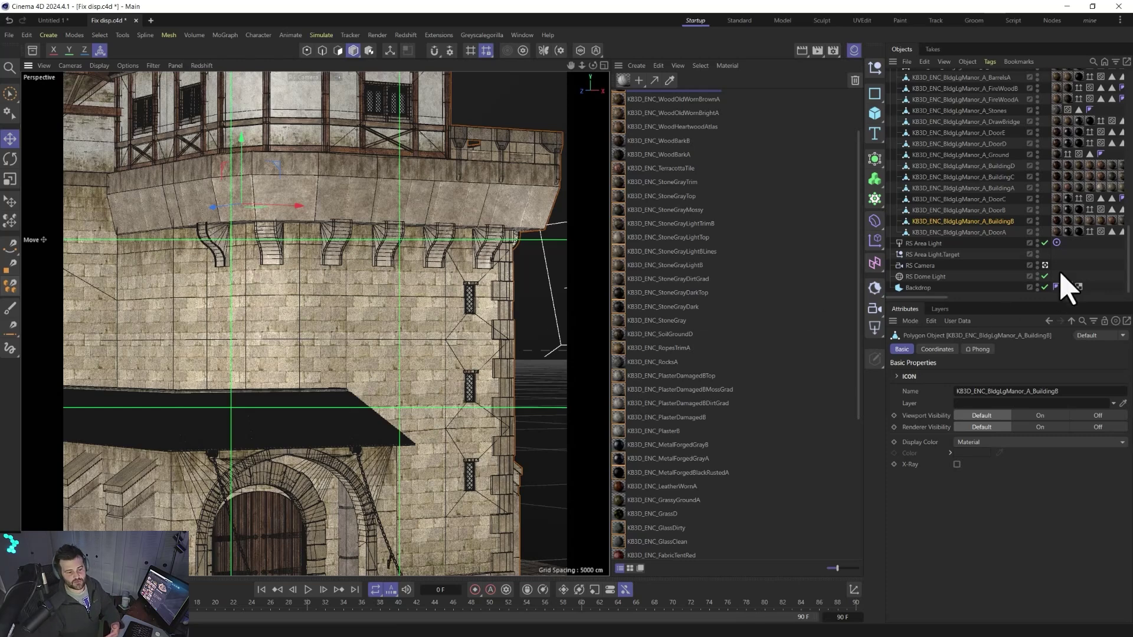
pyautogui.scroll(5, 943, 261)
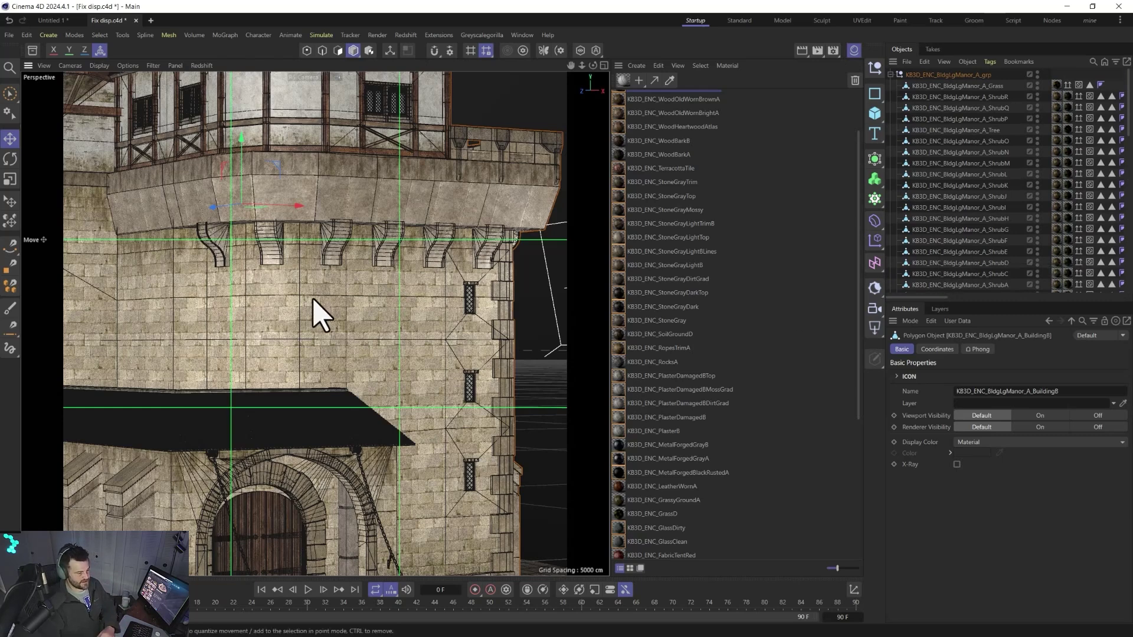
pyautogui.click(957, 196)
pyautogui.scroll(-6, 958, 207)
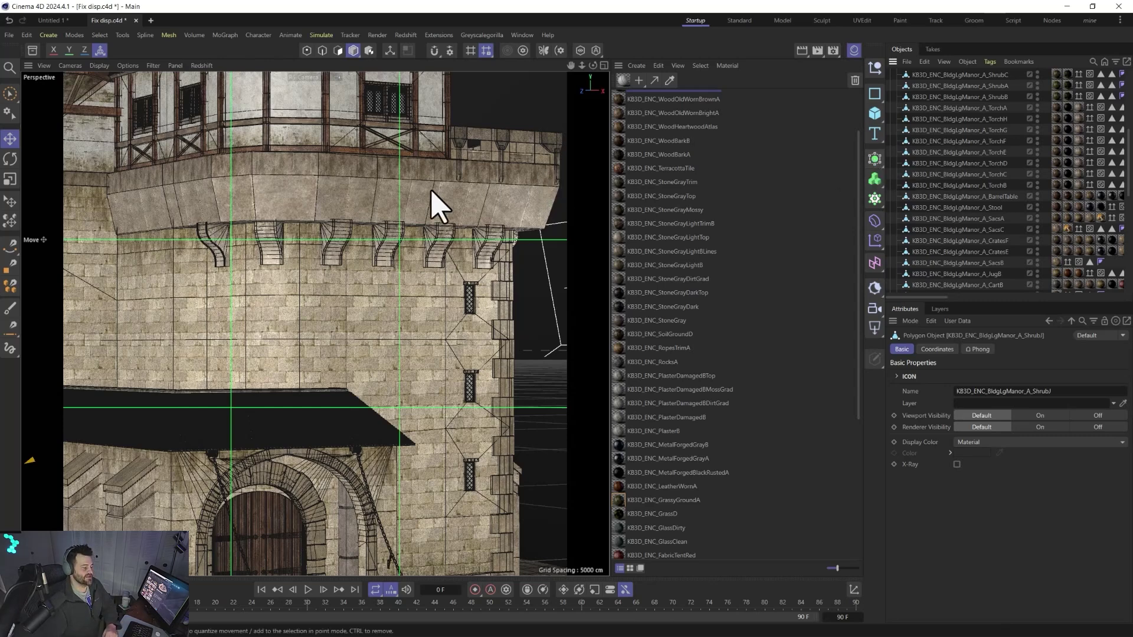
pyautogui.scroll(-5, 974, 205)
pyautogui.scroll(-2, 923, 219)
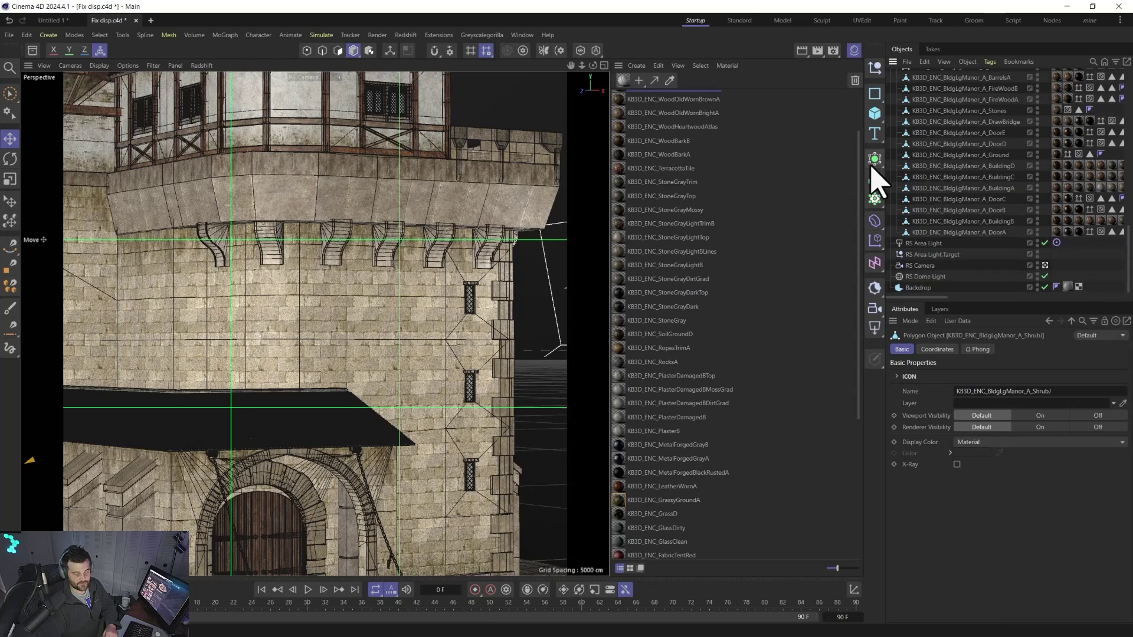
pyautogui.click(874, 159)
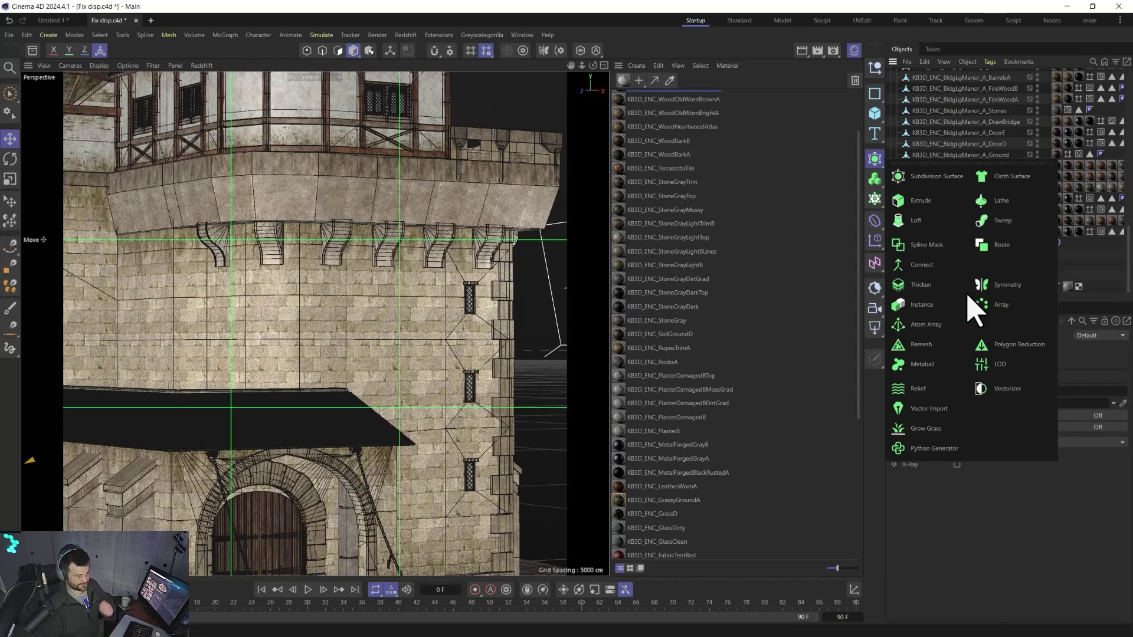
pyautogui.press('Escape')
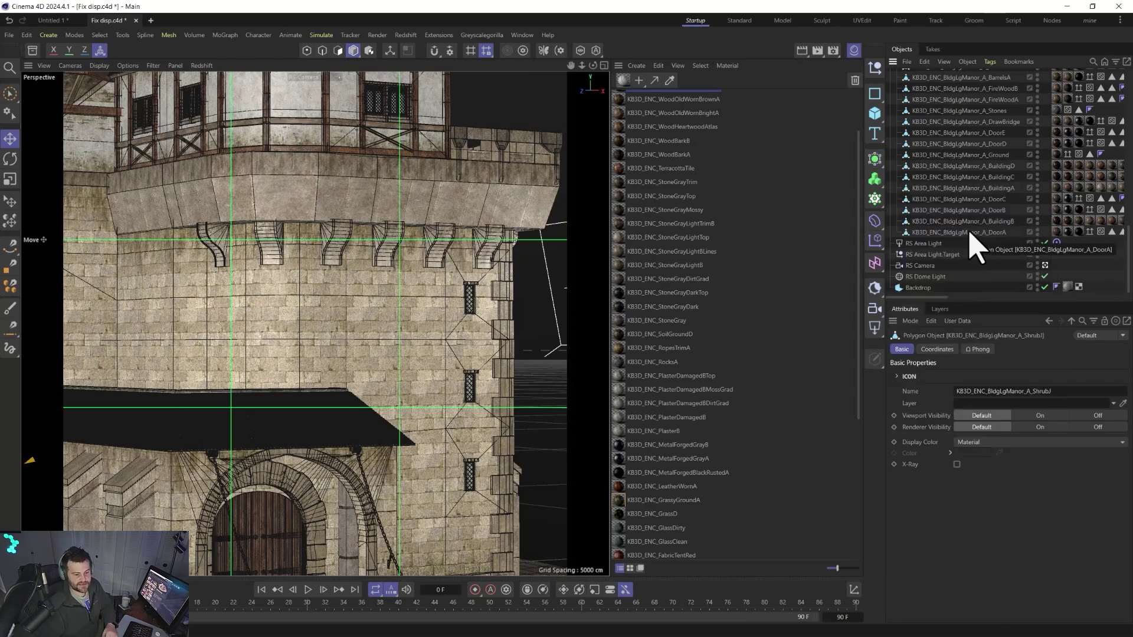
# Try an RS Object tag with geometry override and tessellation enabled on the DoorA object, and remove the tag.
pyautogui.rightClick(977, 248)
pyautogui.moveTo(1003, 231)
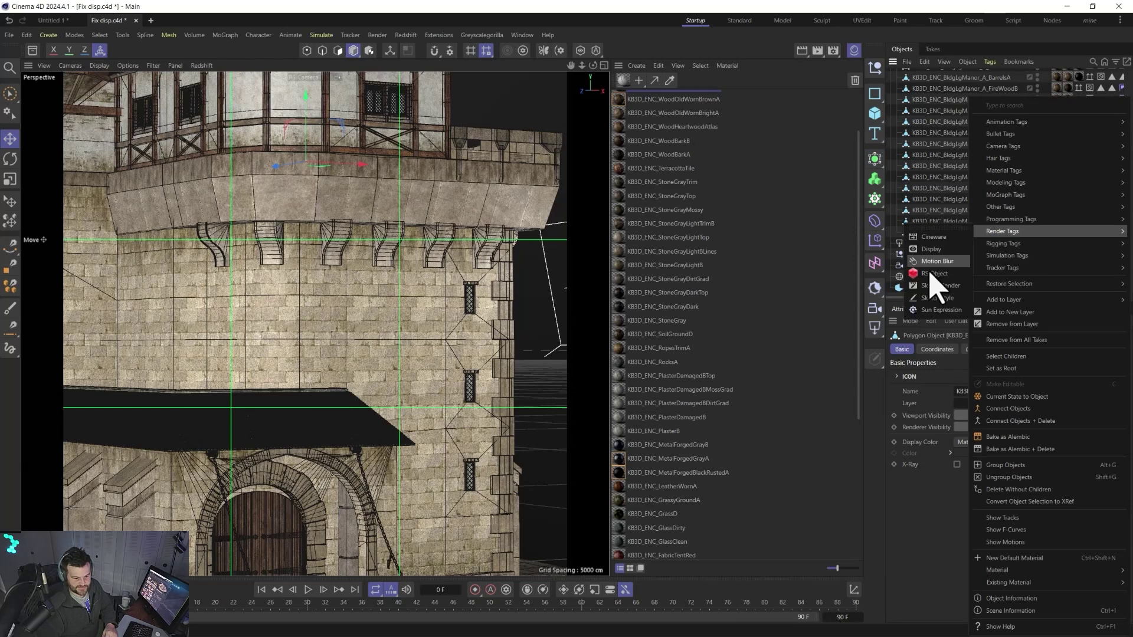
pyautogui.click(930, 273)
pyautogui.click(969, 349)
pyautogui.click(932, 388)
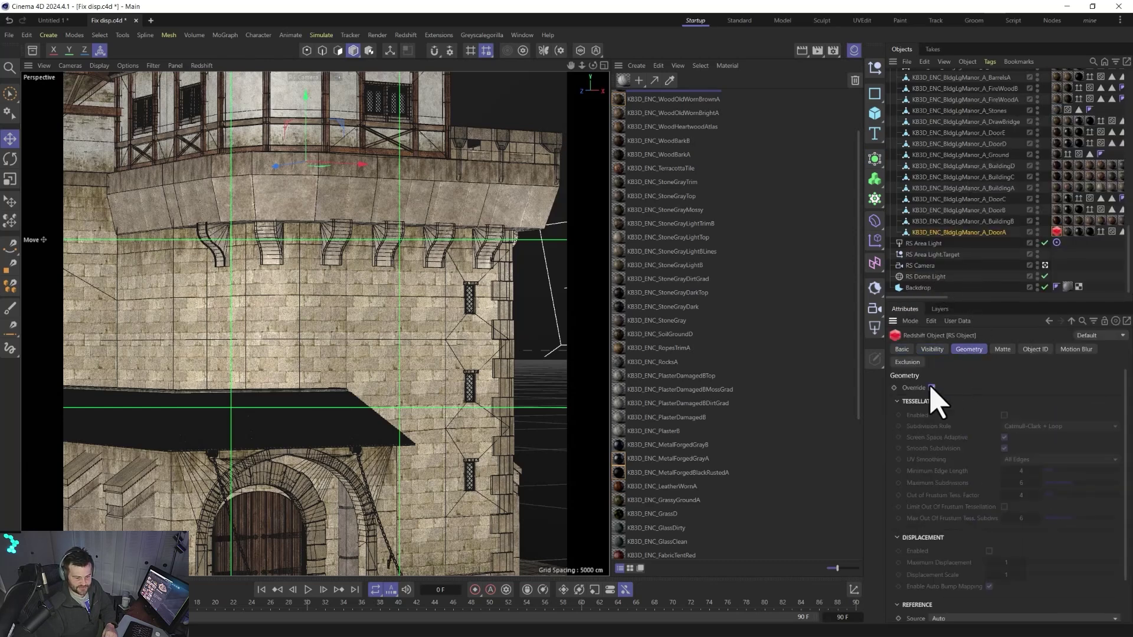
pyautogui.click(1004, 416)
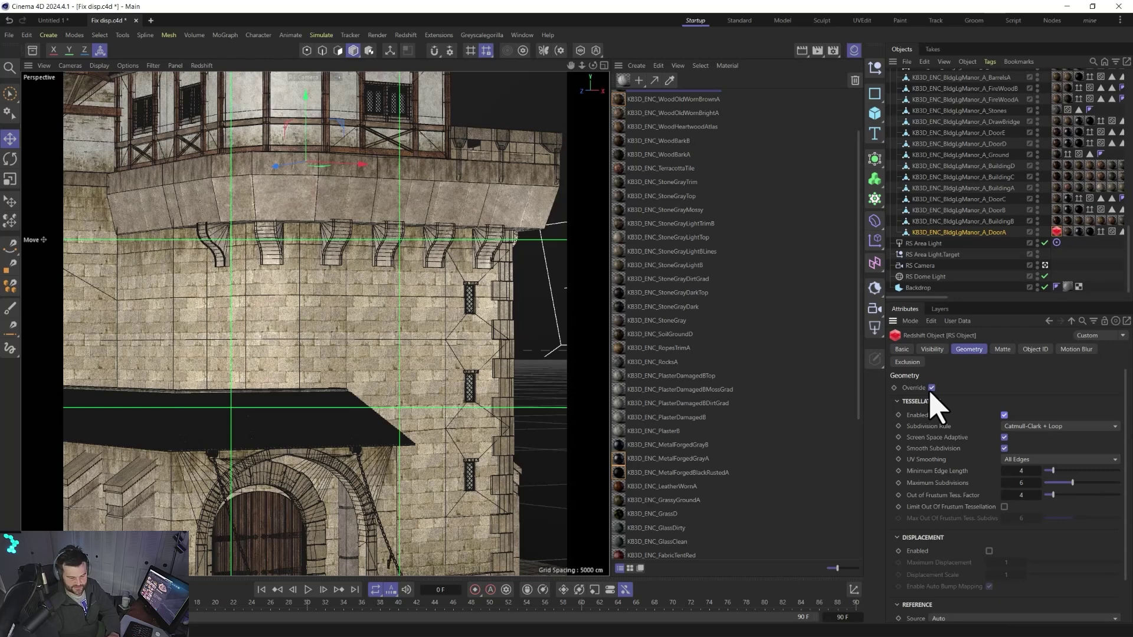
pyautogui.click(1060, 244)
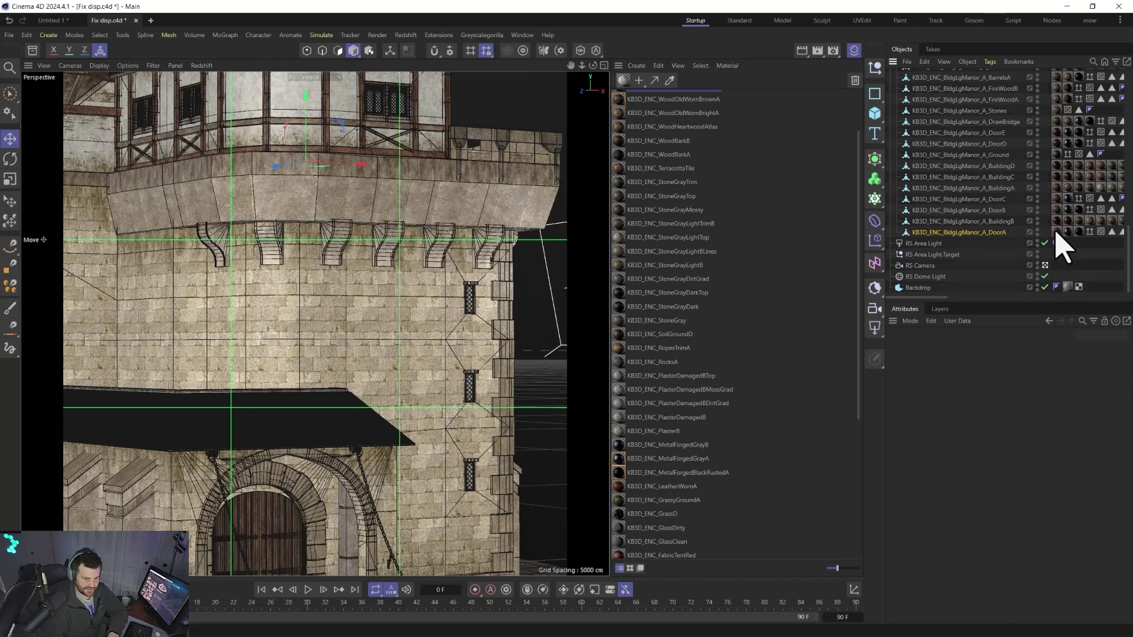
pyautogui.click(981, 233)
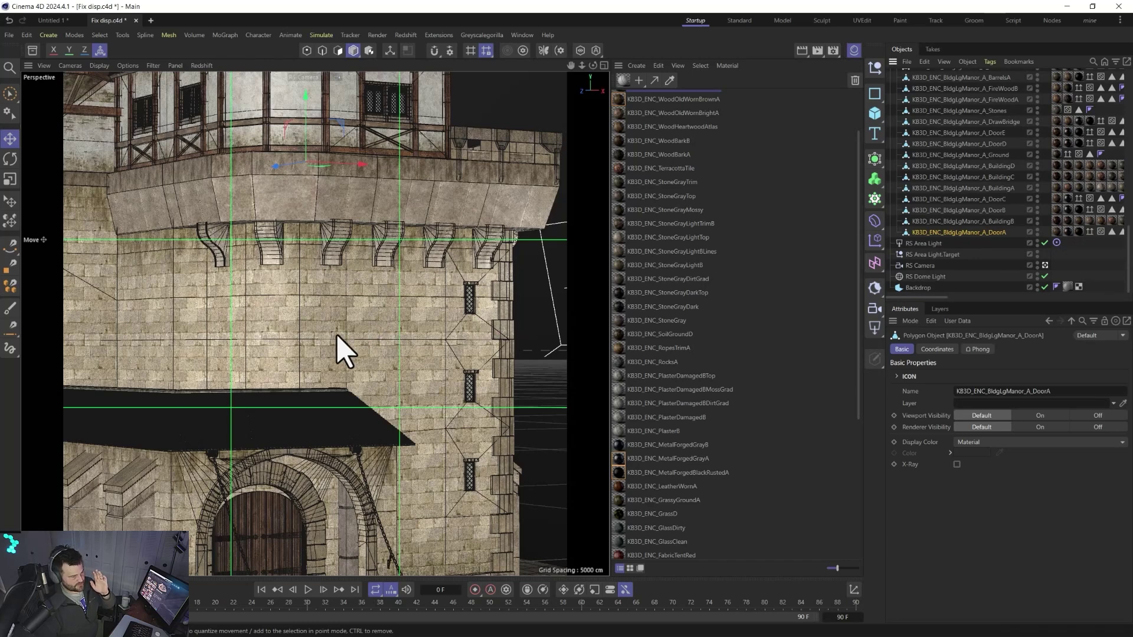
# Select all of BuildingB's light stone wall polygons, using Fill Selection in polygon mode.
pyautogui.scroll(2, 342, 351)
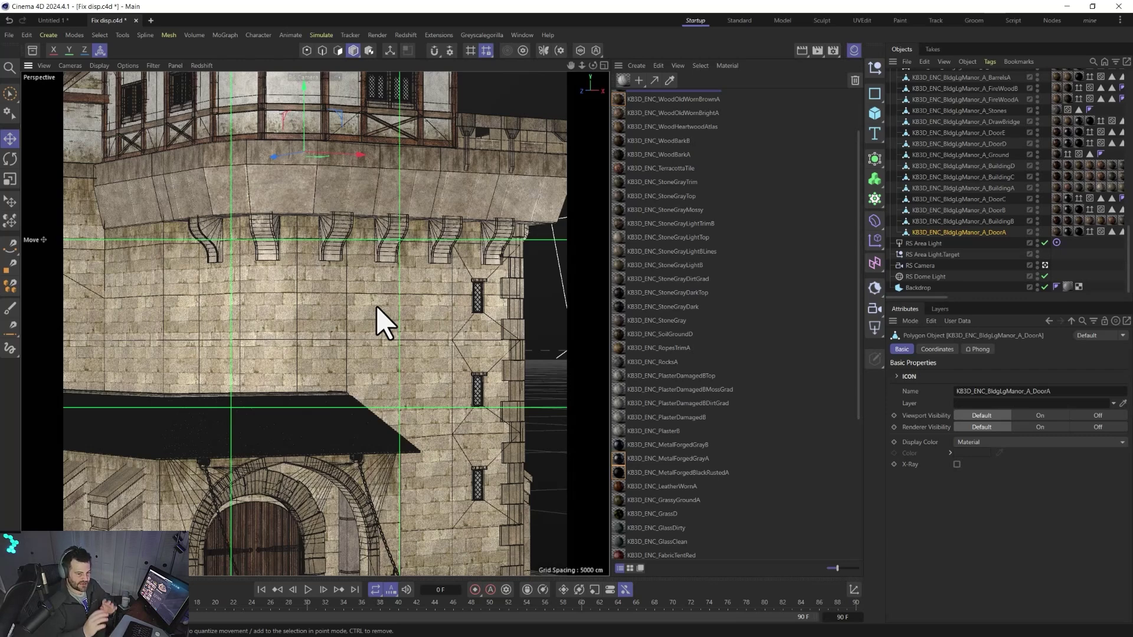
pyautogui.click(378, 322)
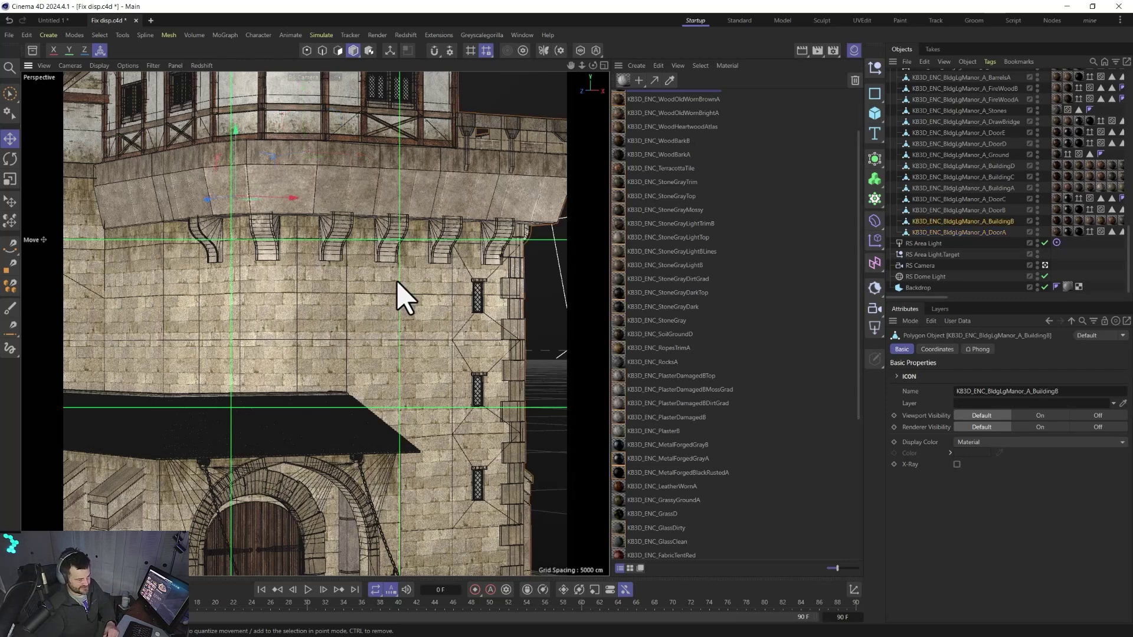
pyautogui.click(338, 50)
pyautogui.click(375, 303)
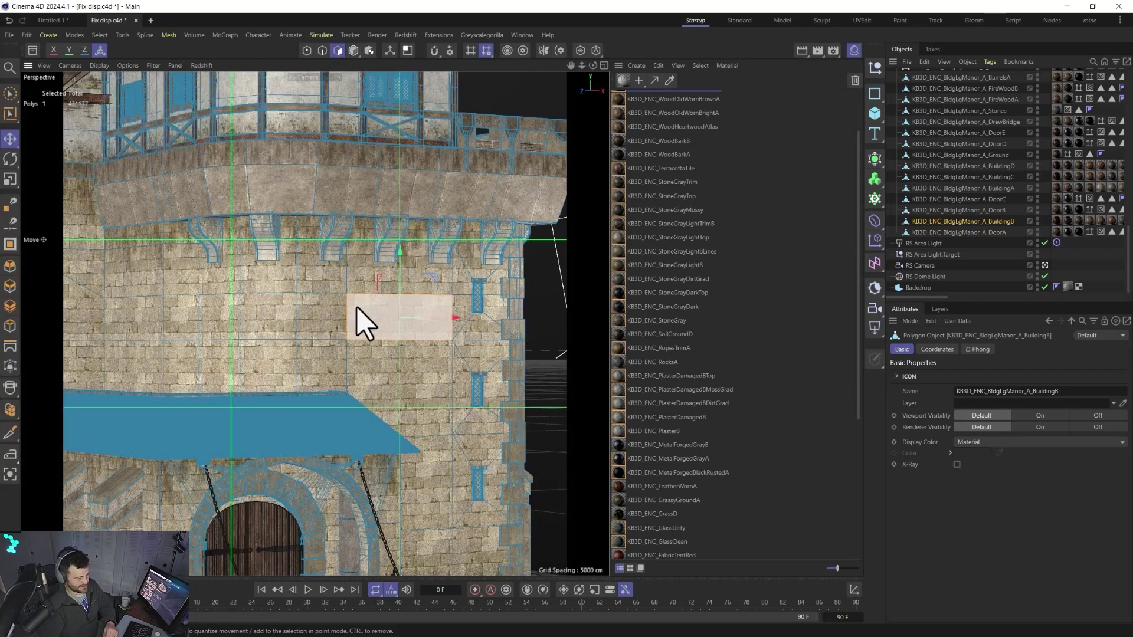
pyautogui.press('u')
pyautogui.press('f')
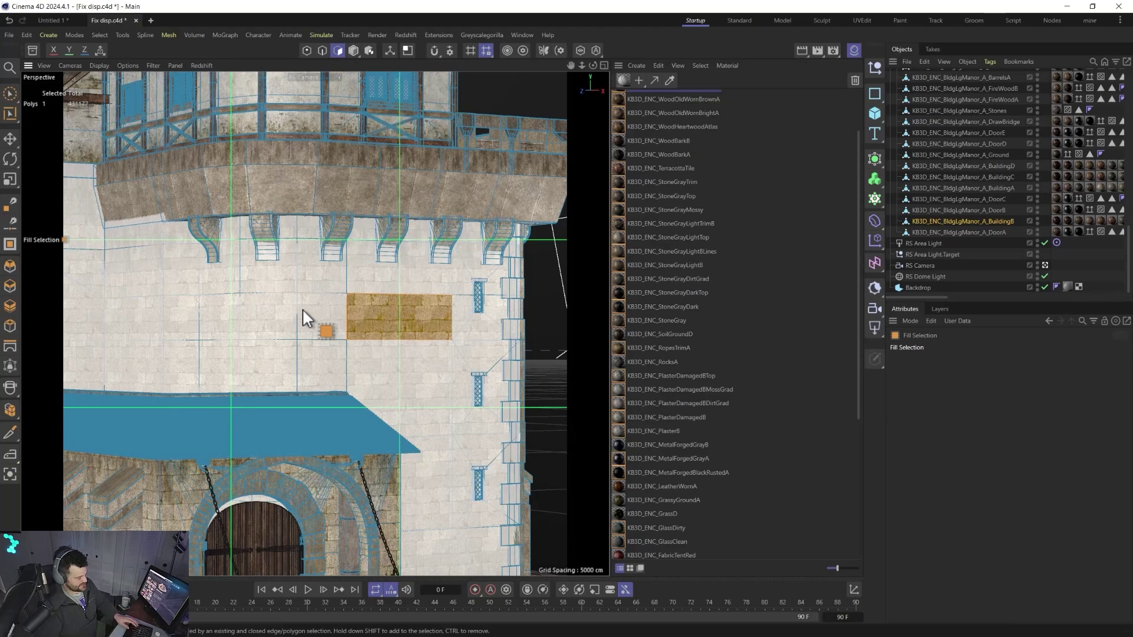
pyautogui.click(176, 290)
# Examine the tower's stone wall and its corner edge up close in a Redshift RenderView render, and close the render window.
pyautogui.keyDown('alt'); pyautogui.moveTo(176, 290); pyautogui.dragTo(319, 263); pyautogui.keyUp('alt')
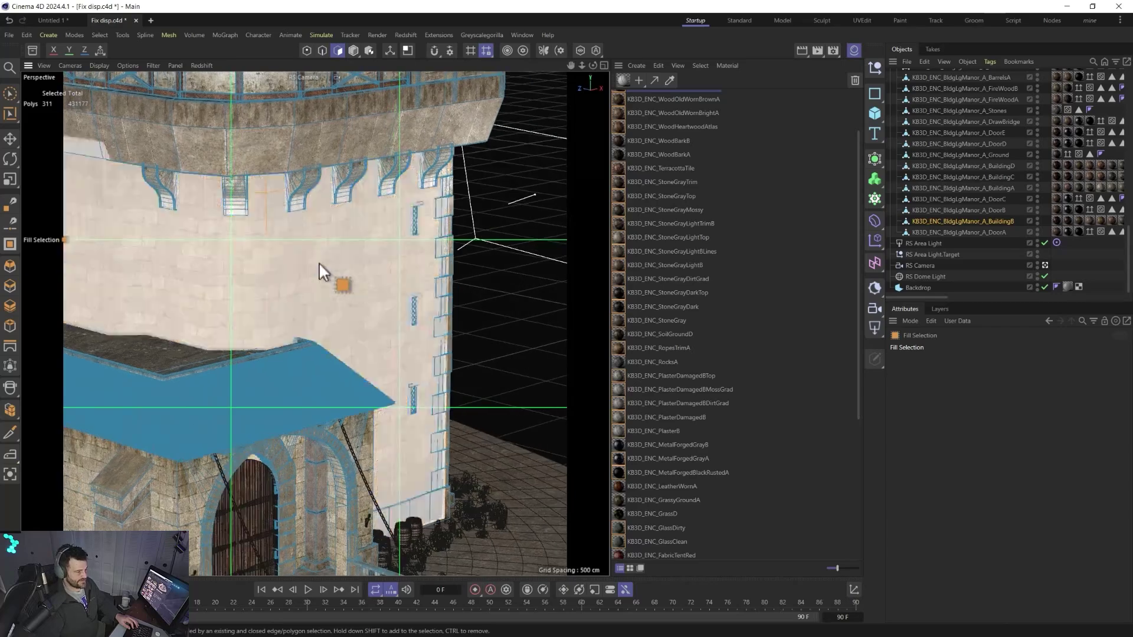
pyautogui.scroll(5, 318, 262)
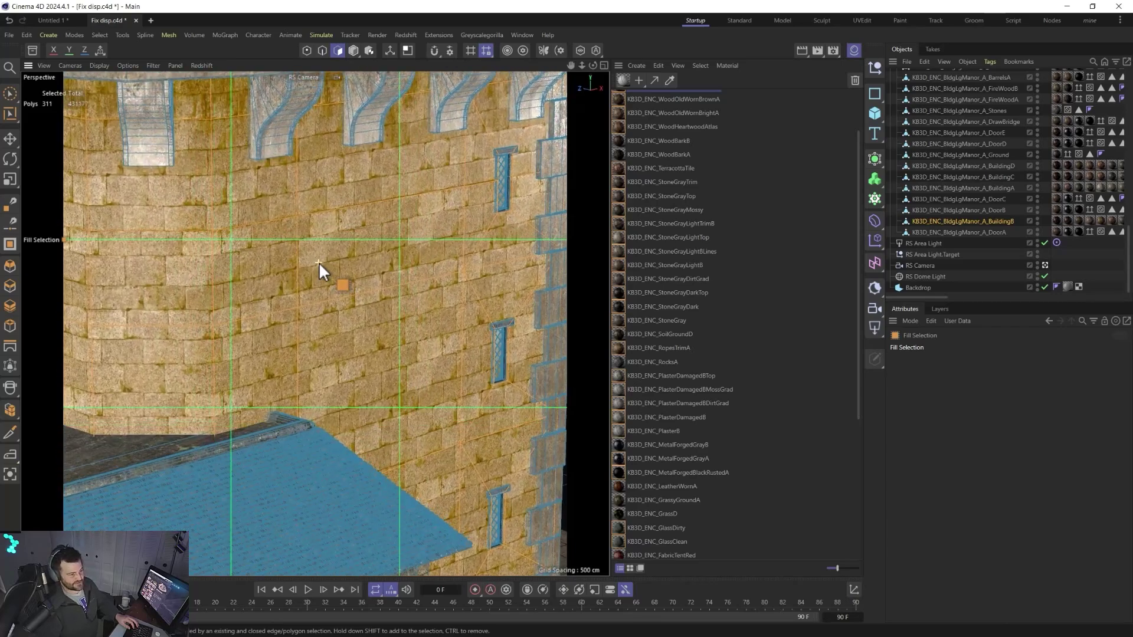
pyautogui.scroll(1, 319, 262)
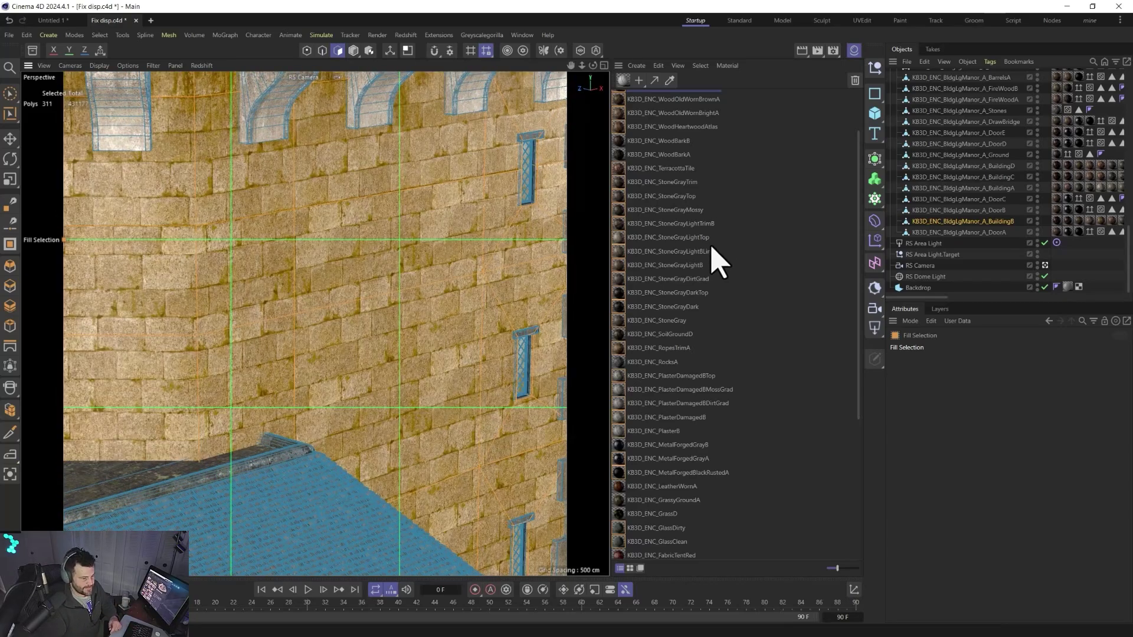
pyautogui.click(407, 36)
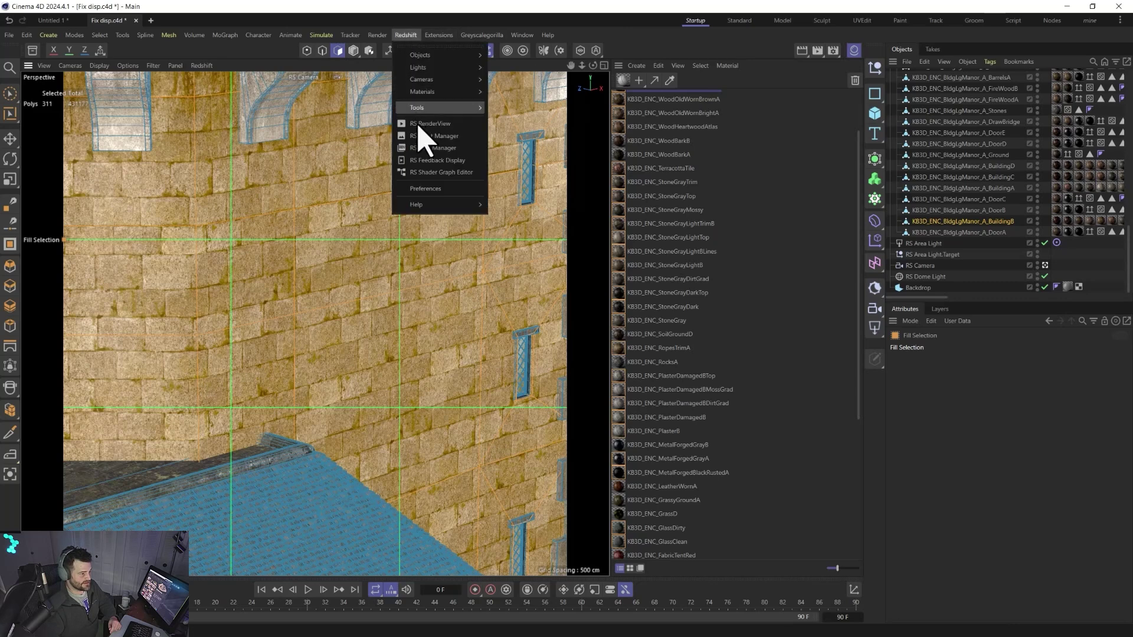
pyautogui.press('Escape')
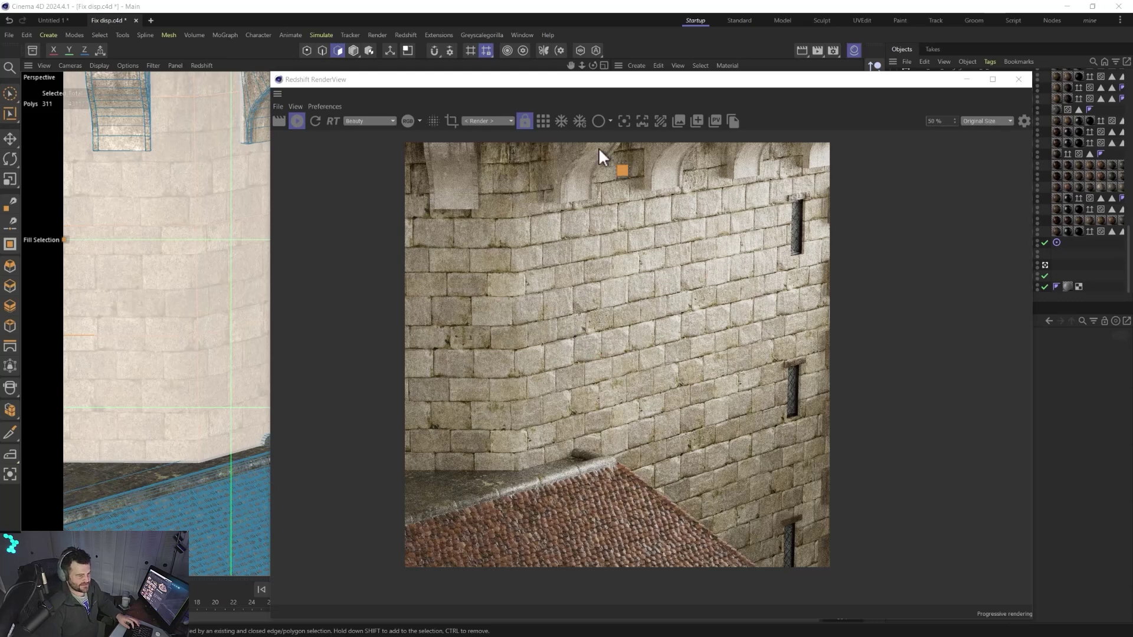
pyautogui.moveTo(582, 81); pyautogui.dragTo(673, 50)
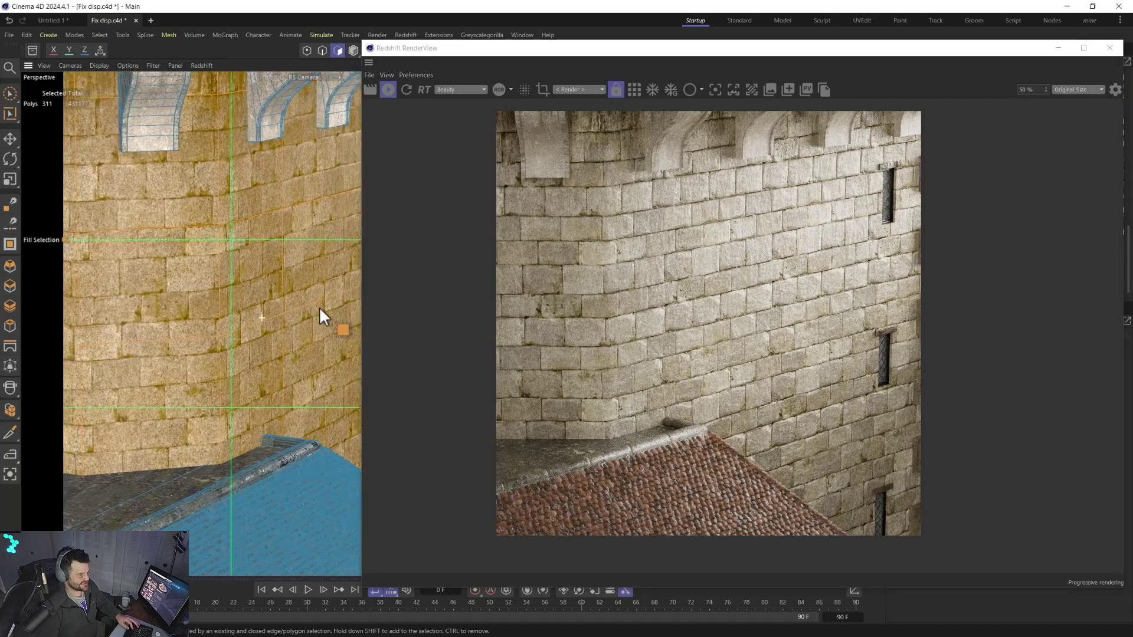
pyautogui.scroll(3, 195, 388)
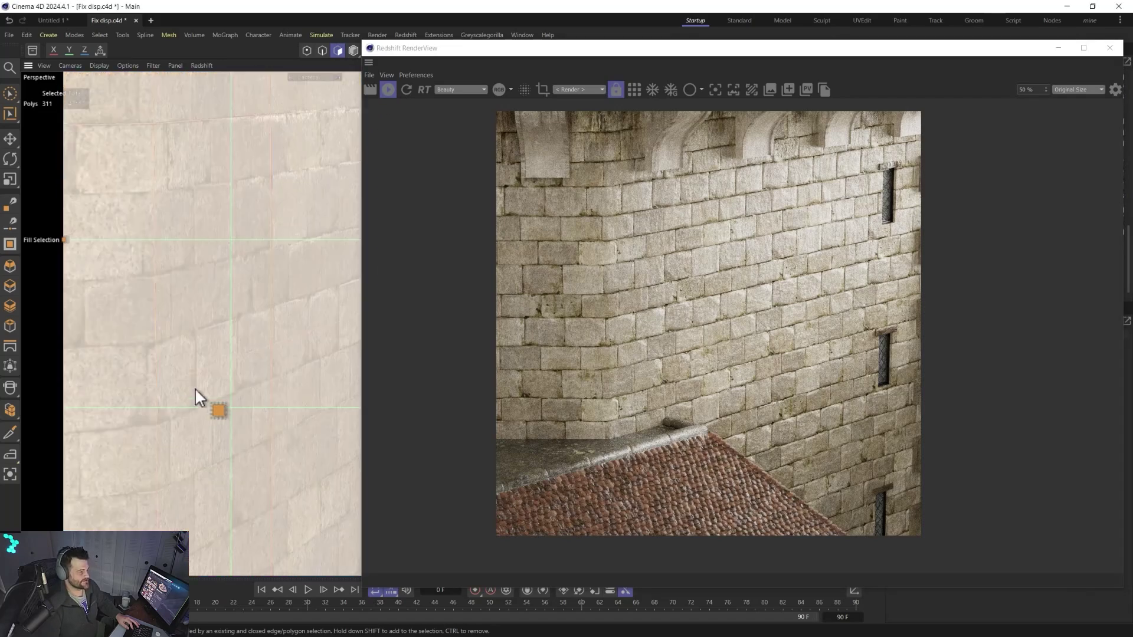
pyautogui.moveTo(195, 387)
pyautogui.keyDown('alt'); pyautogui.mouseDown()
pyautogui.moveTo(244, 378)
pyautogui.moveTo(218, 388)
pyautogui.mouseUp(); pyautogui.keyUp('alt')
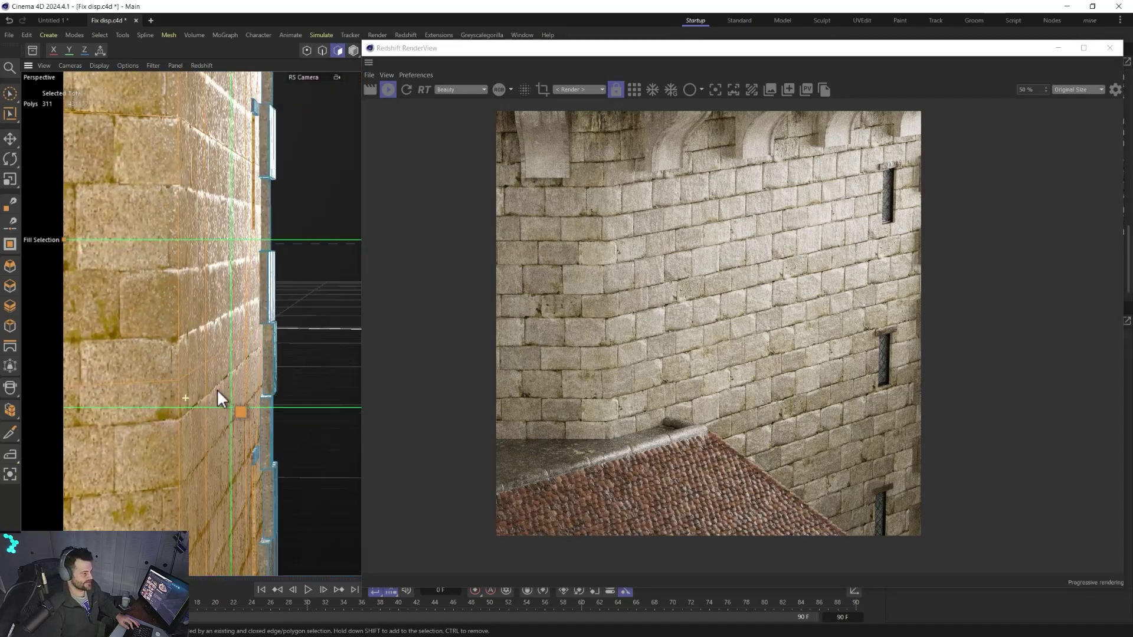
pyautogui.keyDown('alt'); pyautogui.moveTo(282, 309); pyautogui.dragTo(250, 245); pyautogui.keyUp('alt')
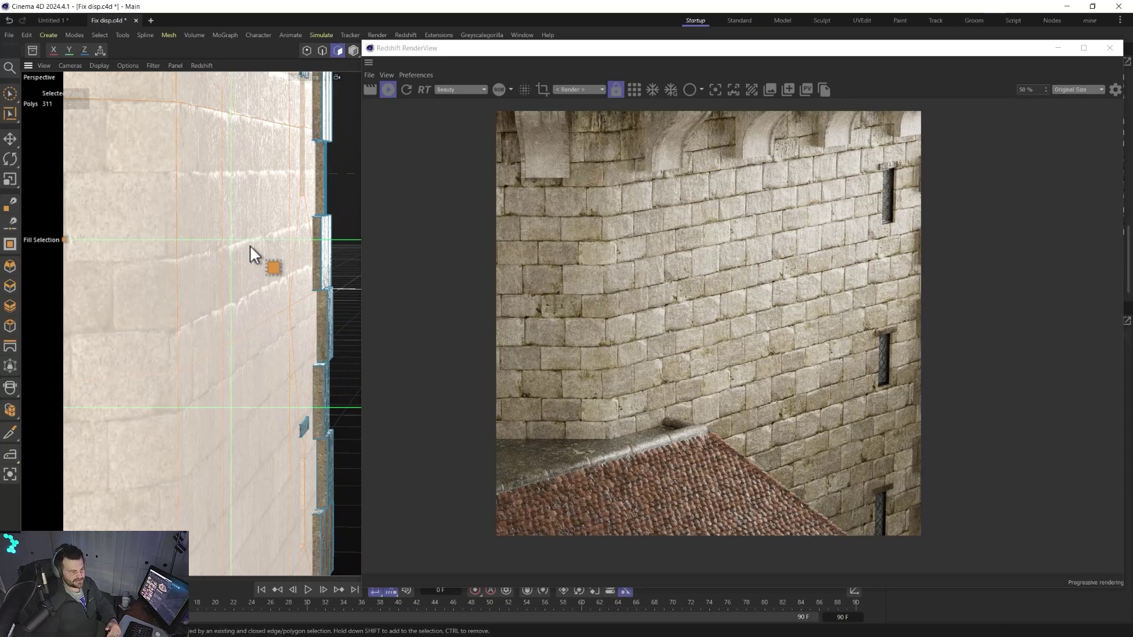
pyautogui.click(250, 245)
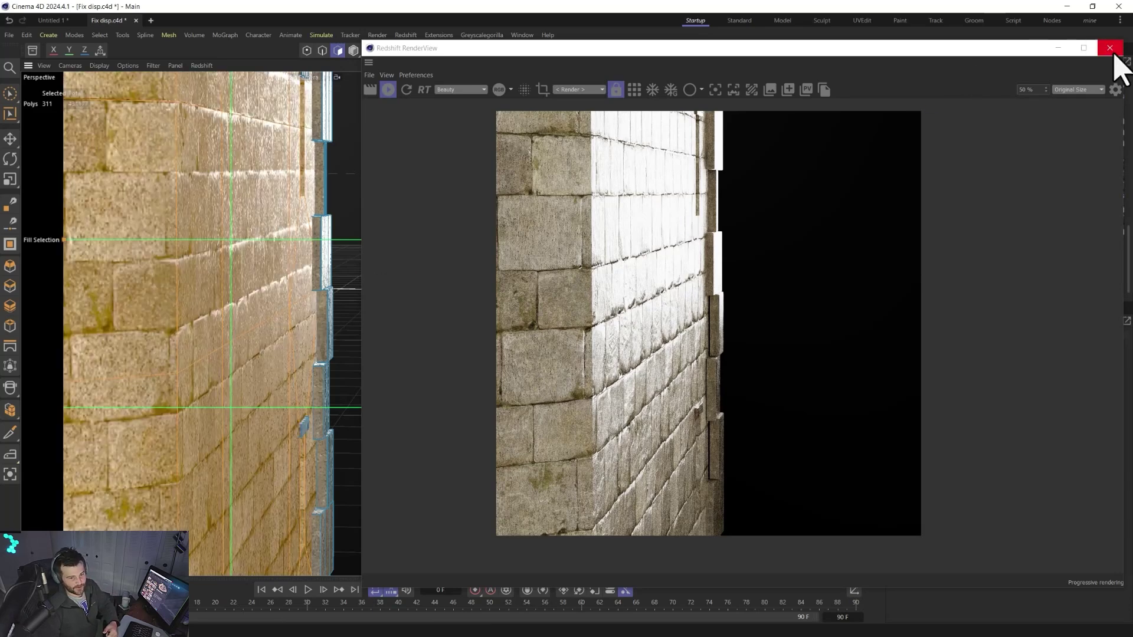
pyautogui.click(1112, 50)
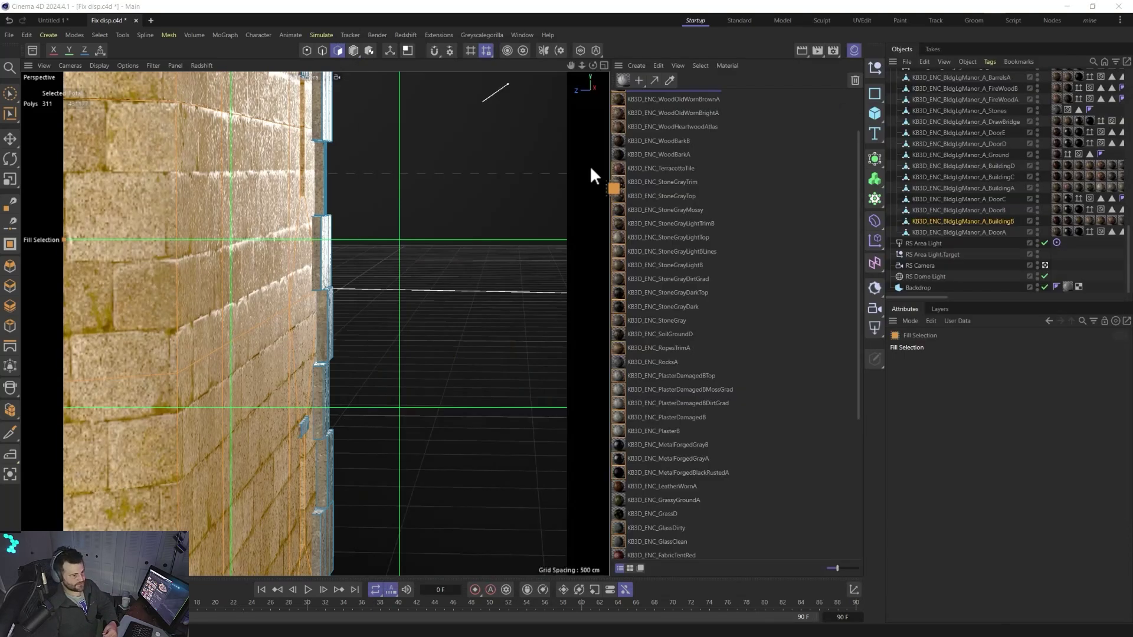
# Pick the stone wall's material directly from the Redshift render with Select Material mode, and close the RenderView.
pyautogui.click(406, 34)
pyautogui.click(417, 124)
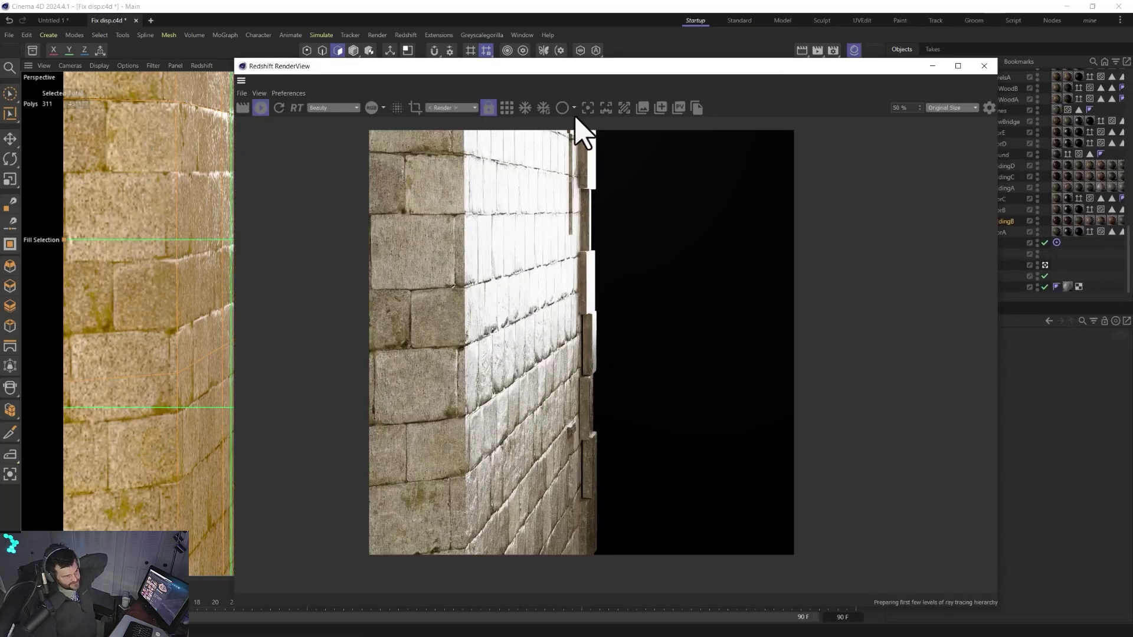
pyautogui.click(624, 111)
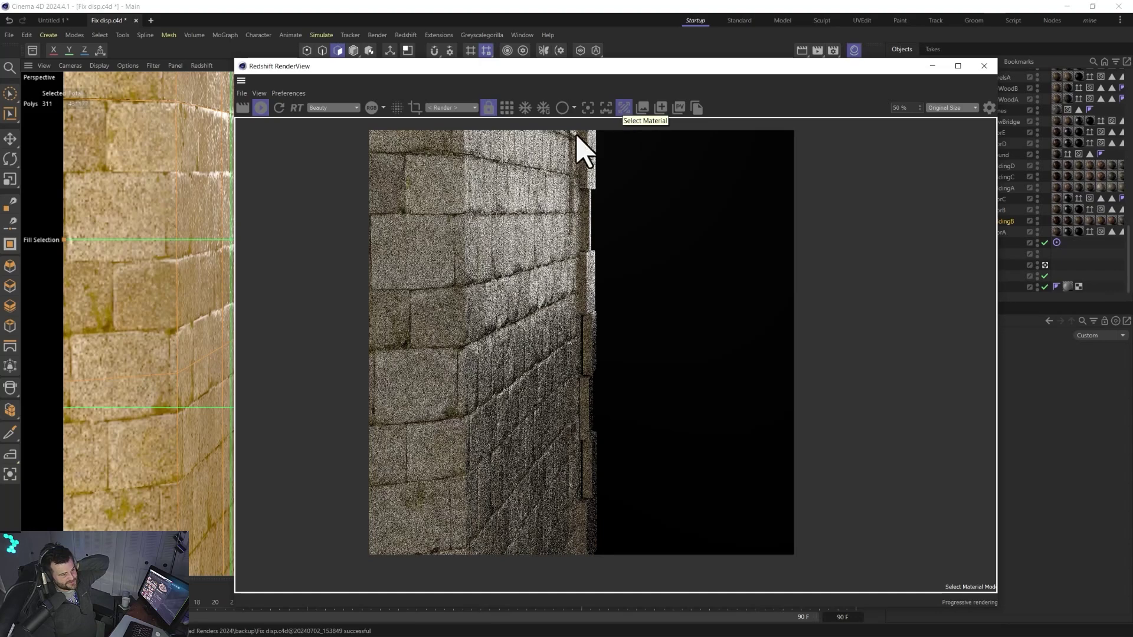
pyautogui.moveTo(678, 68); pyautogui.dragTo(468, 45)
pyautogui.click(270, 296)
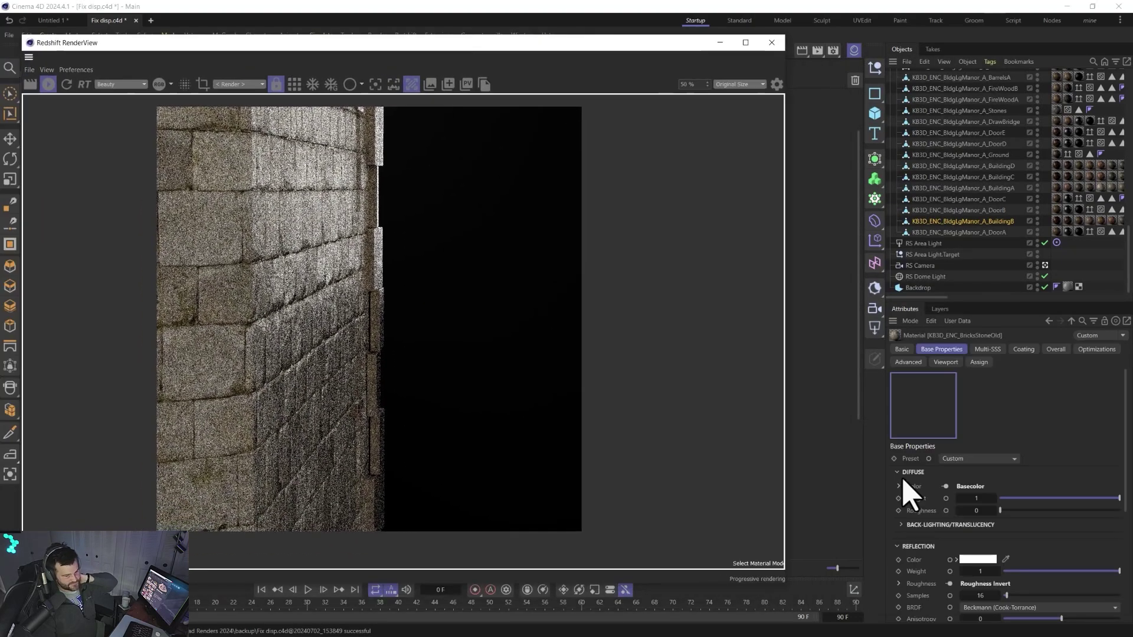
pyautogui.click(771, 42)
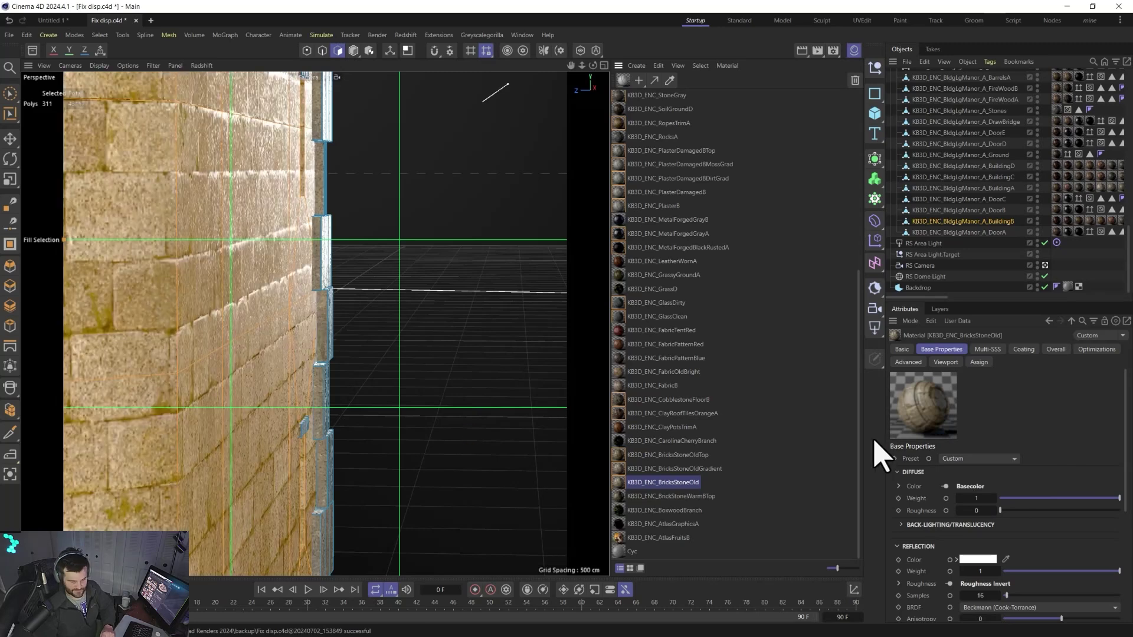
# Open the KB3D_ENC_BricksStoneOld material in the Node Editor with its whole node network in view.
pyautogui.doubleClick(620, 482)
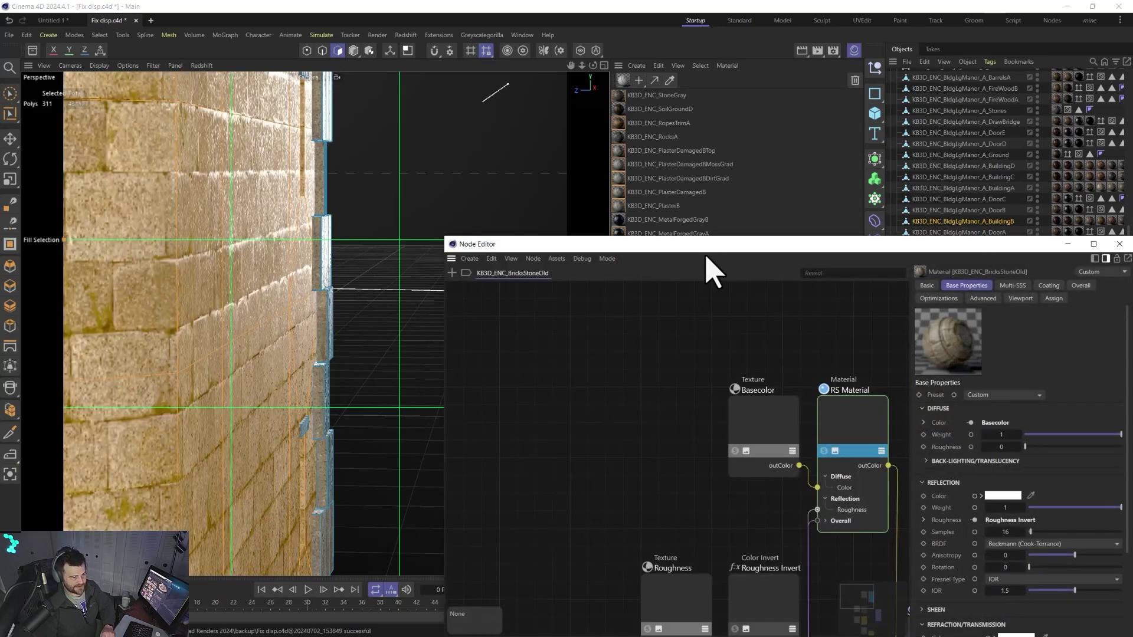
pyautogui.moveTo(700, 253); pyautogui.dragTo(619, 31)
pyautogui.scroll(-4, 648, 275)
pyautogui.moveTo(703, 347); pyautogui.dragTo(660, 199, button='middle')
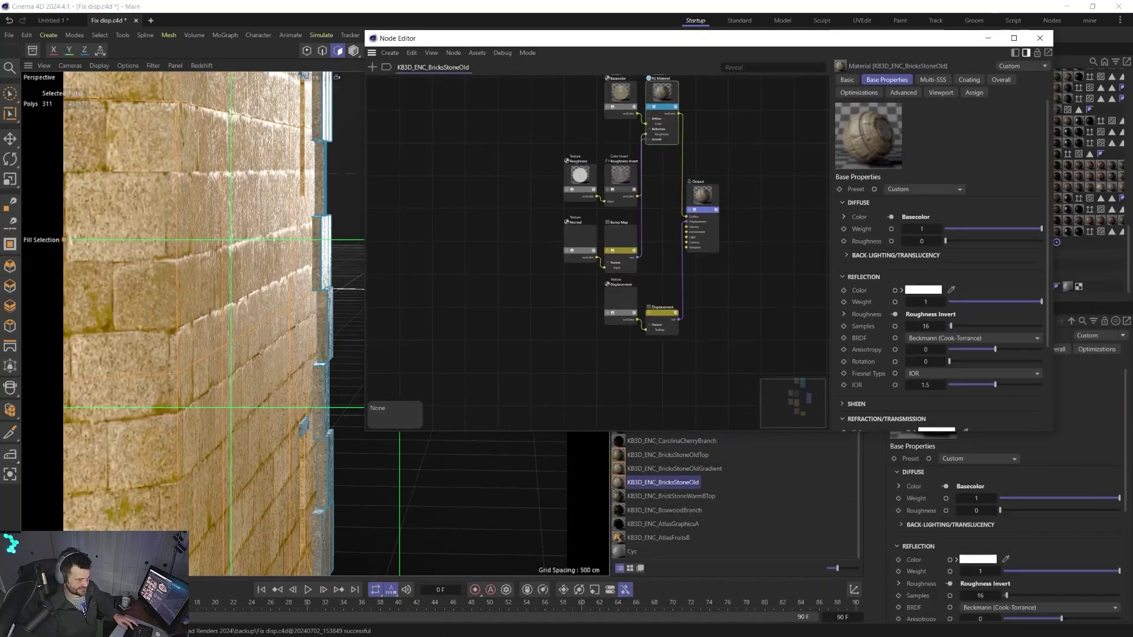
# Set the Displacement node's New Range Min to -0.5 and New Range Max to 0.5.
pyautogui.click(661, 316)
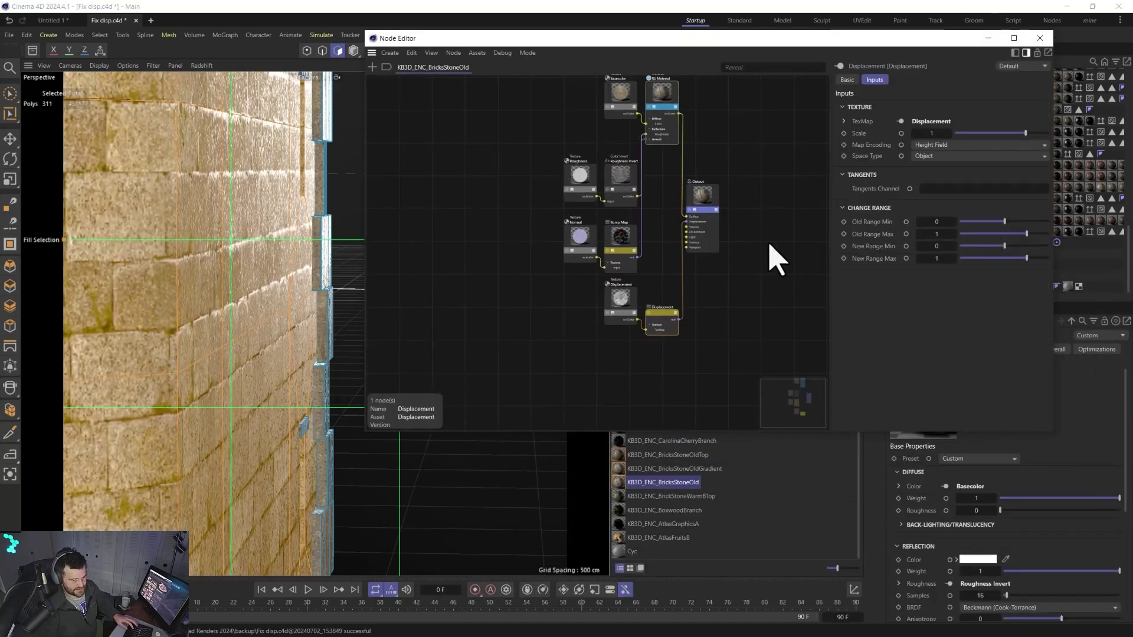
pyautogui.click(932, 246)
pyautogui.click(936, 248)
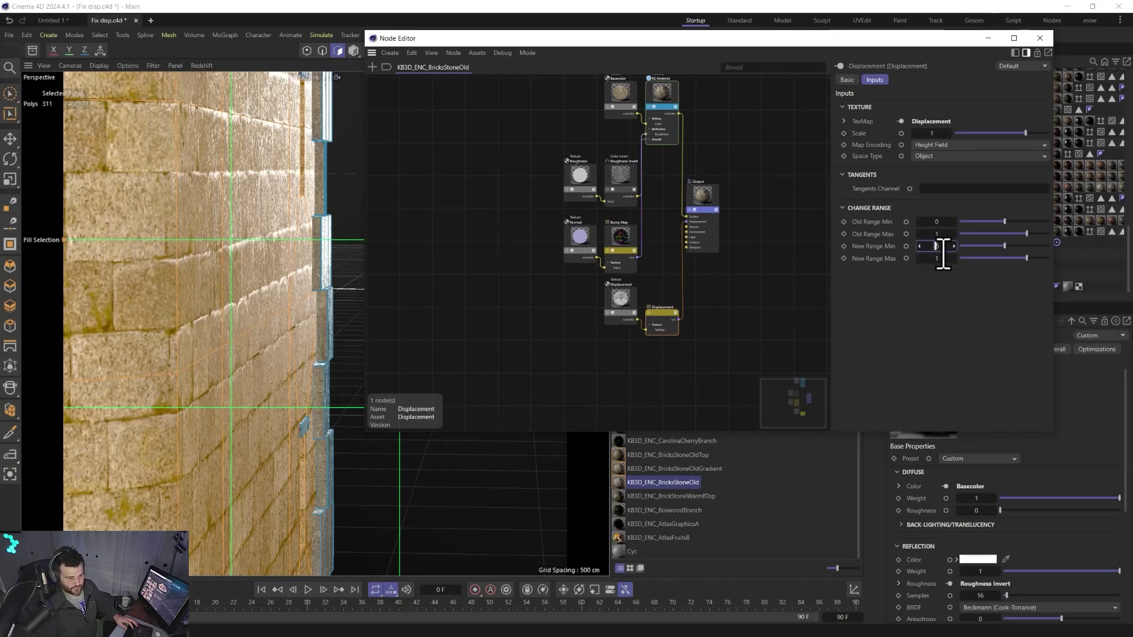
pyautogui.write('.5')
pyautogui.press('Tab')
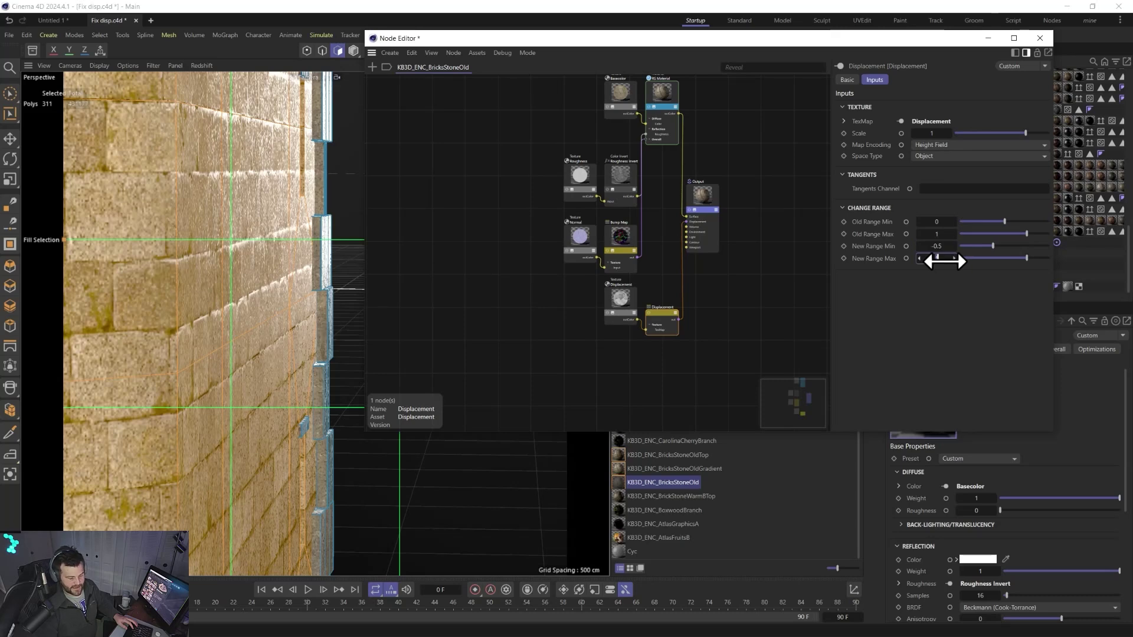
pyautogui.write('.5')
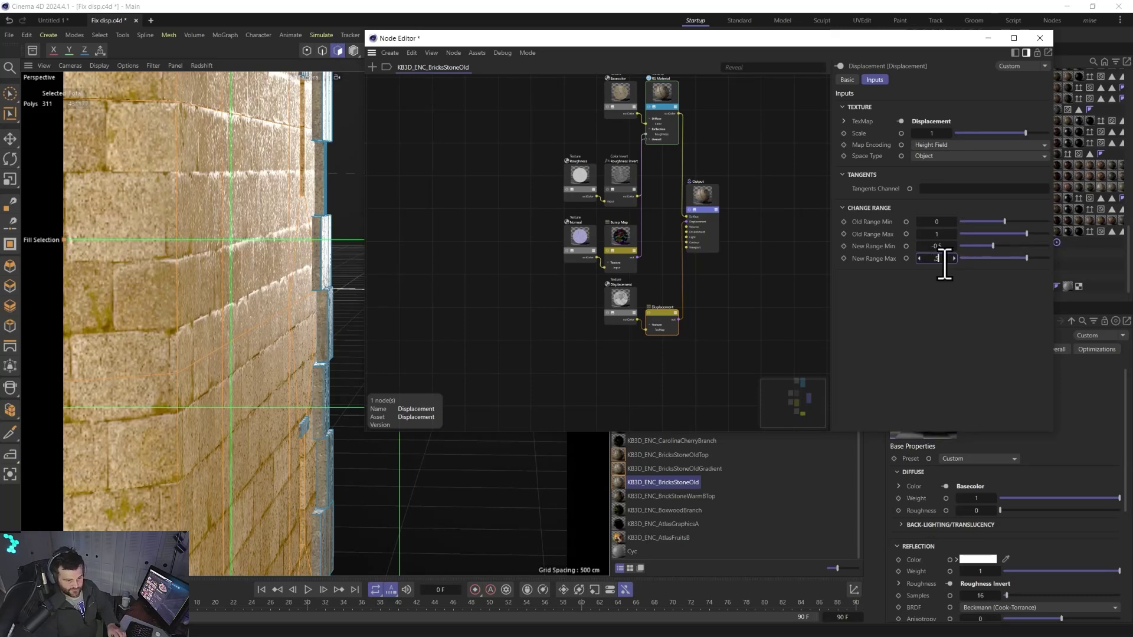
# Commit 0.5 as the Displacement node's New Range Max and close the Node Editor, returning to the tower's selected stone wall.
pyautogui.press('Return')
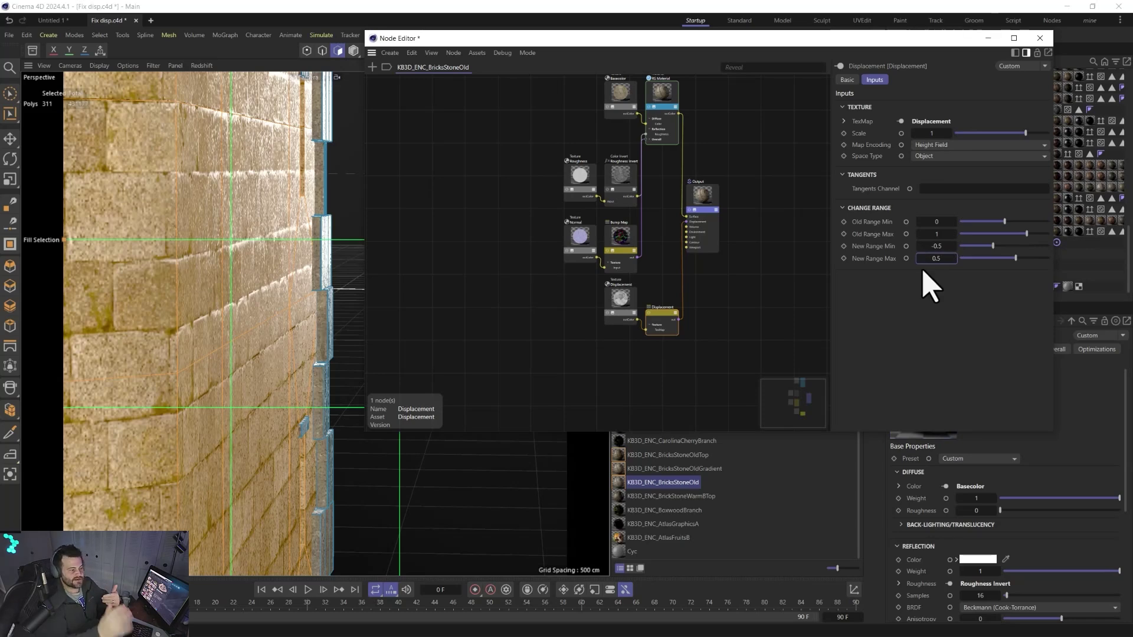
pyautogui.click(1040, 38)
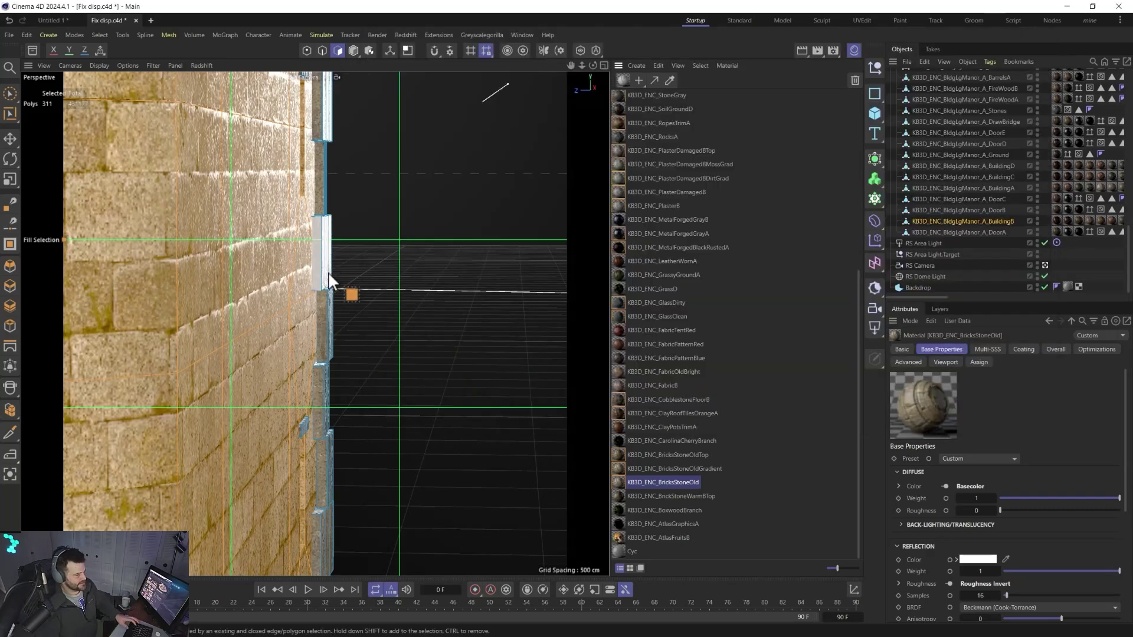
pyautogui.keyDown('alt'); pyautogui.moveTo(296, 309); pyautogui.dragTo(213, 299); pyautogui.keyUp('alt')
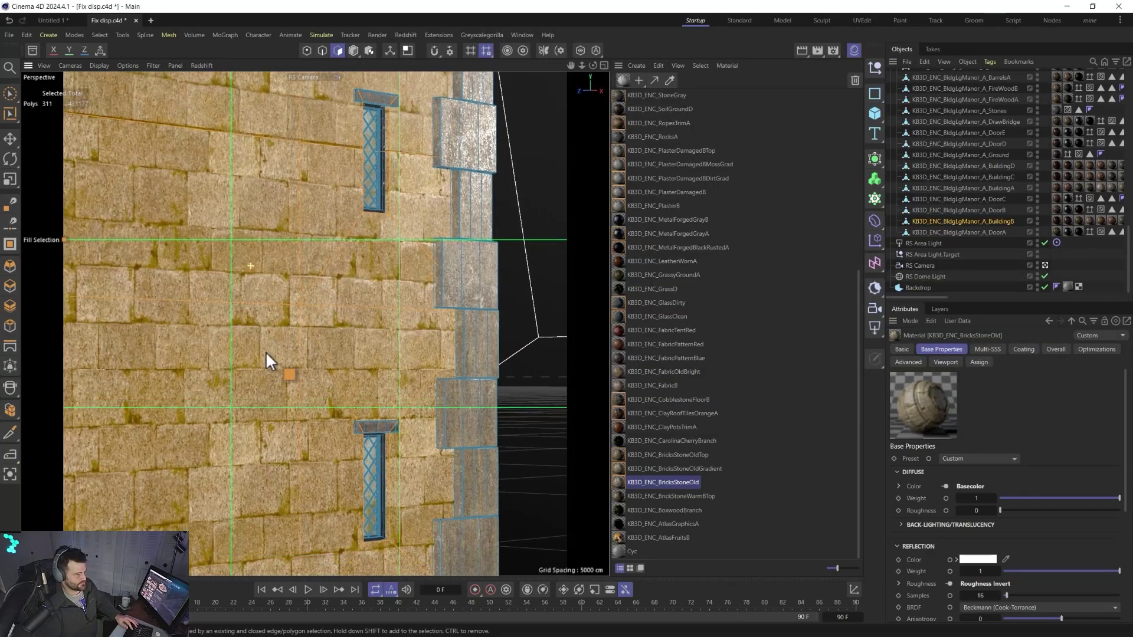
pyautogui.scroll(-3, 269, 390)
pyautogui.scroll(8, 273, 435)
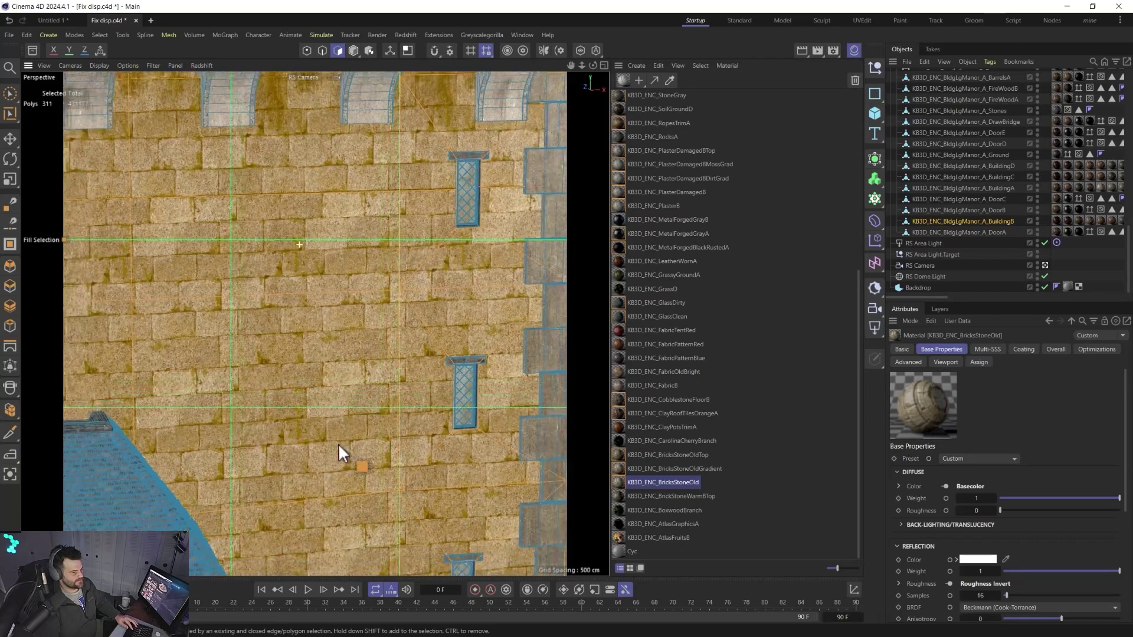
pyautogui.scroll(-3, 229, 105)
pyautogui.scroll(3, 384, 215)
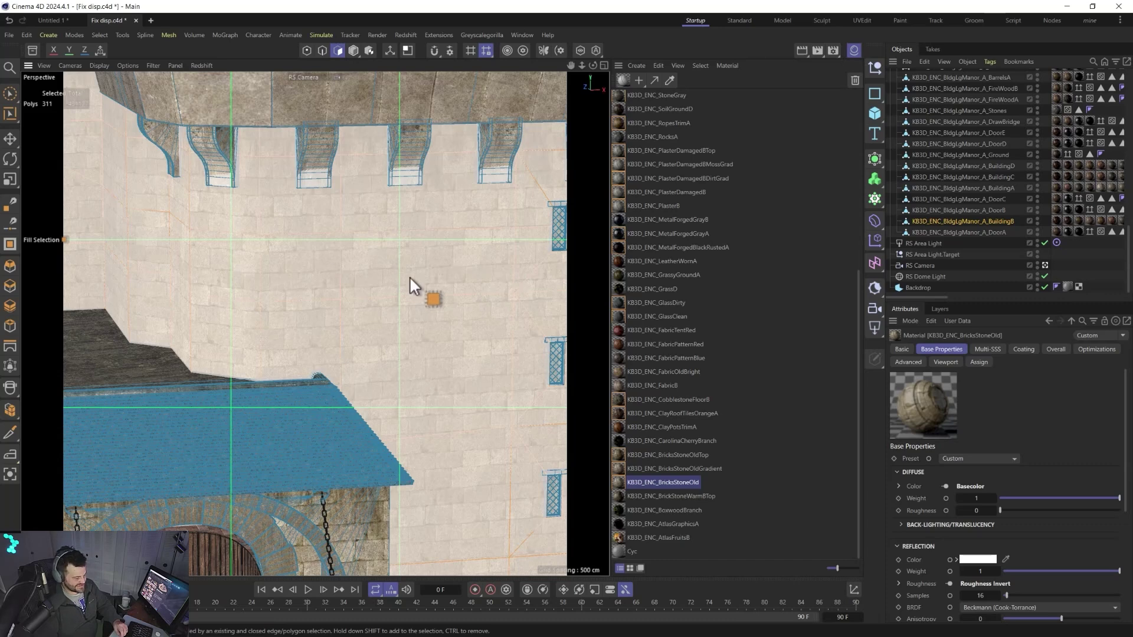
pyautogui.press('m')
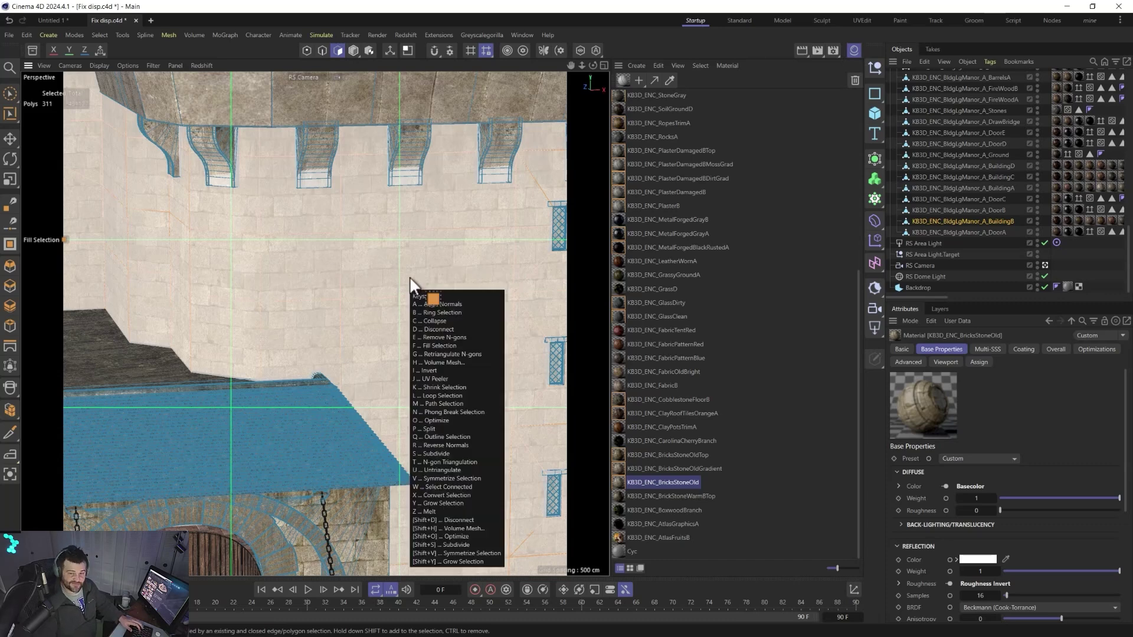
pyautogui.hotkey('shift', 's')
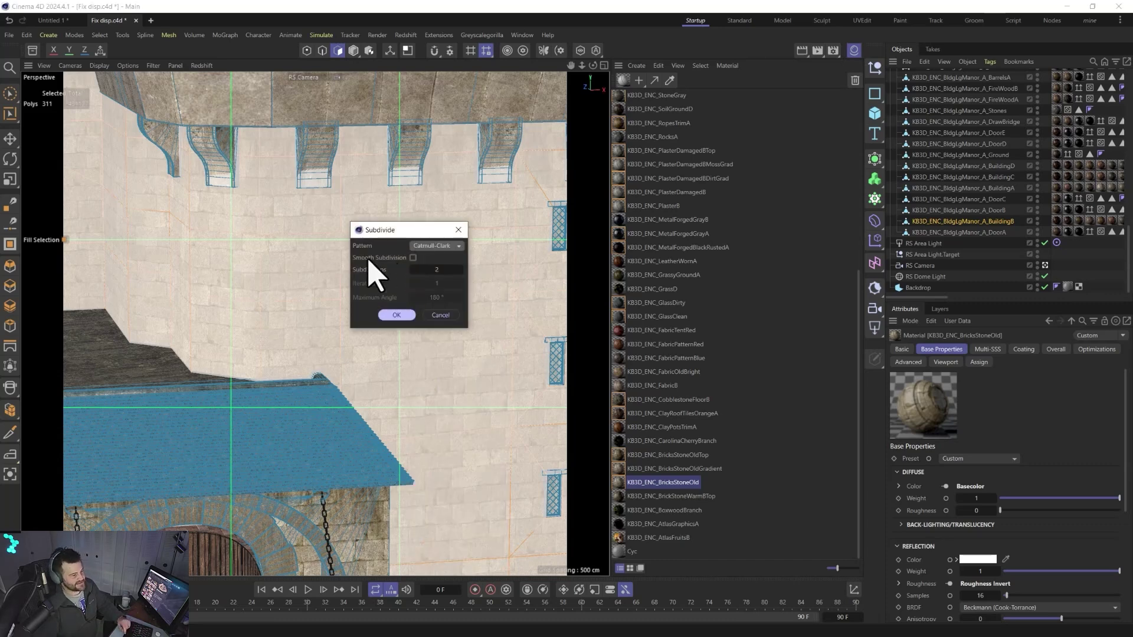
pyautogui.moveTo(406, 230); pyautogui.dragTo(452, 171)
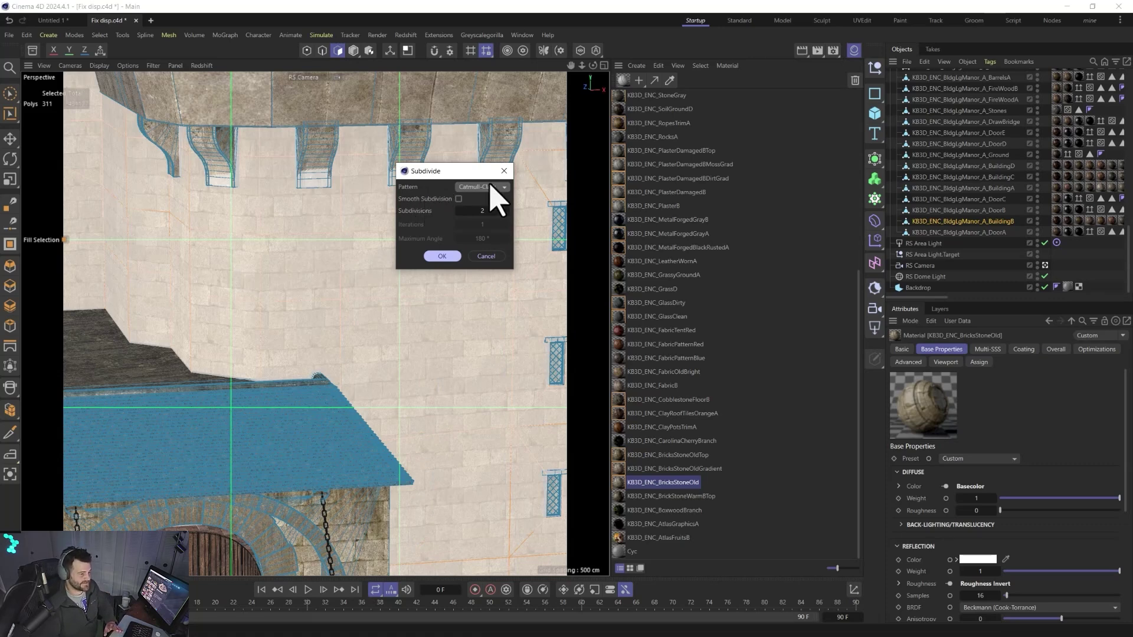
pyautogui.click(475, 255)
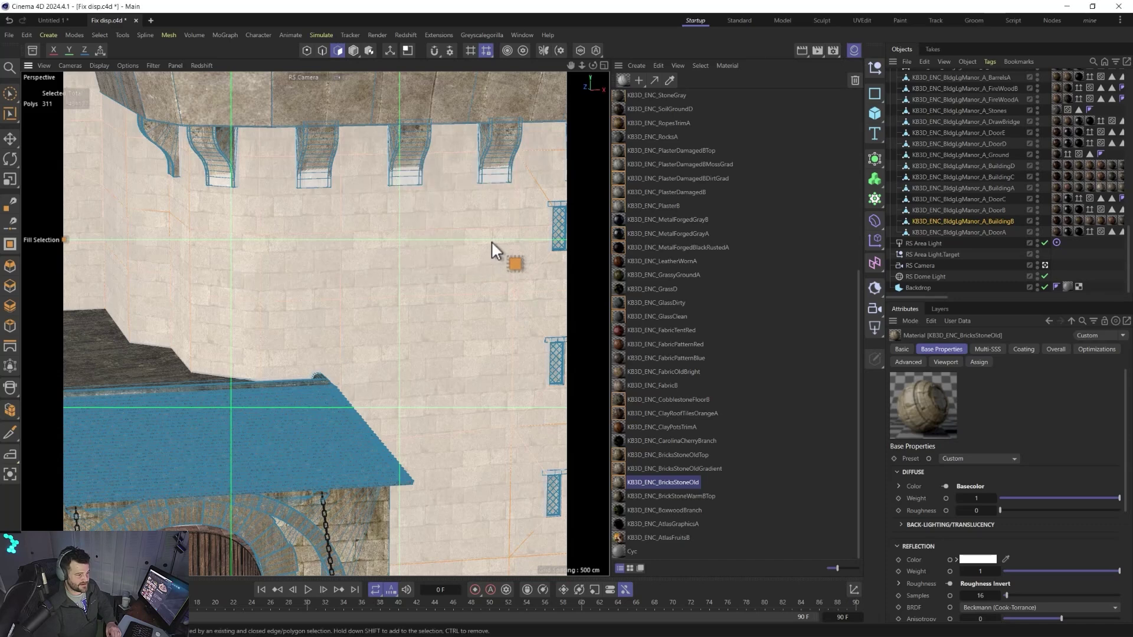
# Make KB3D_ENC_BldgLgManor_A_BuildingB a child of a new Subdivision Surface and set its type to OpenSubdiv Bilinear.
pyautogui.click(957, 222)
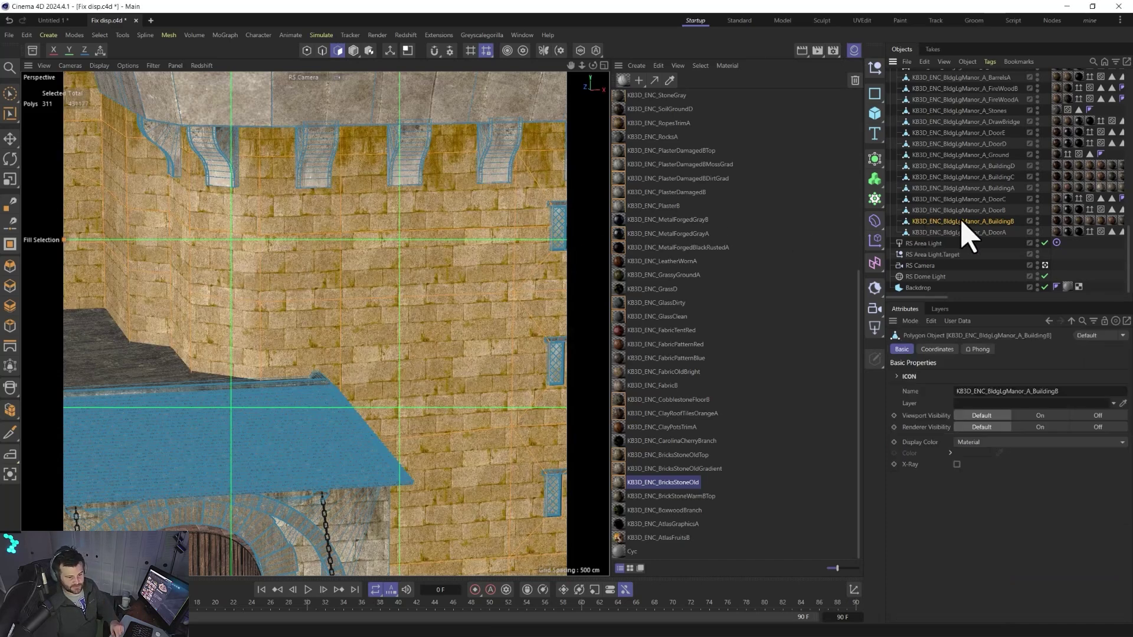
pyautogui.keyDown('alt'); pyautogui.click(877, 162); pyautogui.keyUp('alt')
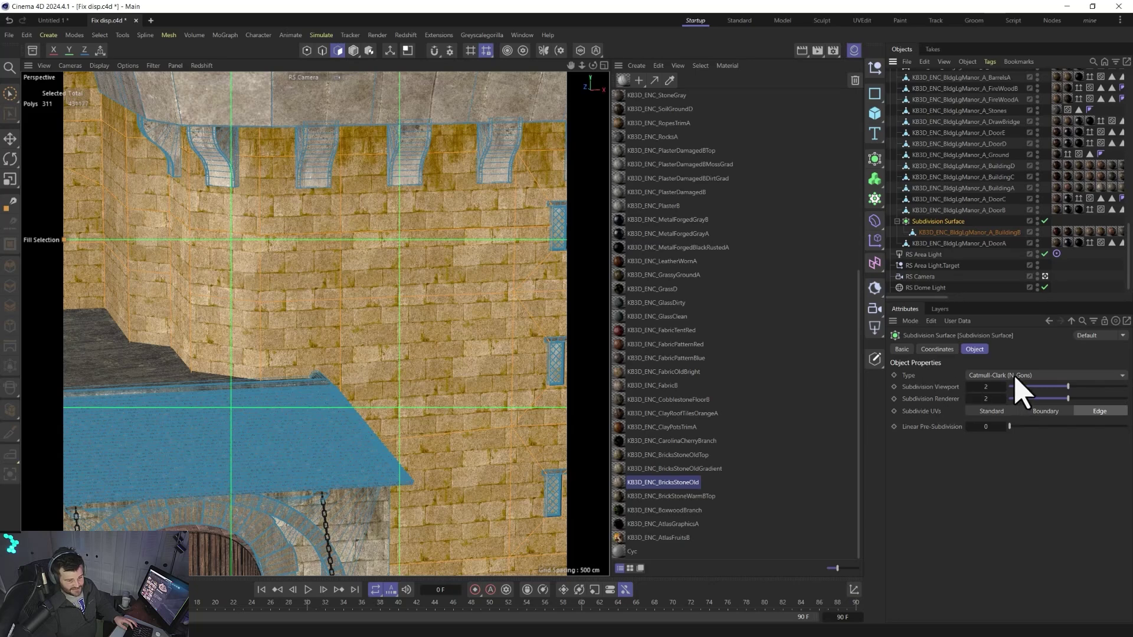
pyautogui.click(990, 376)
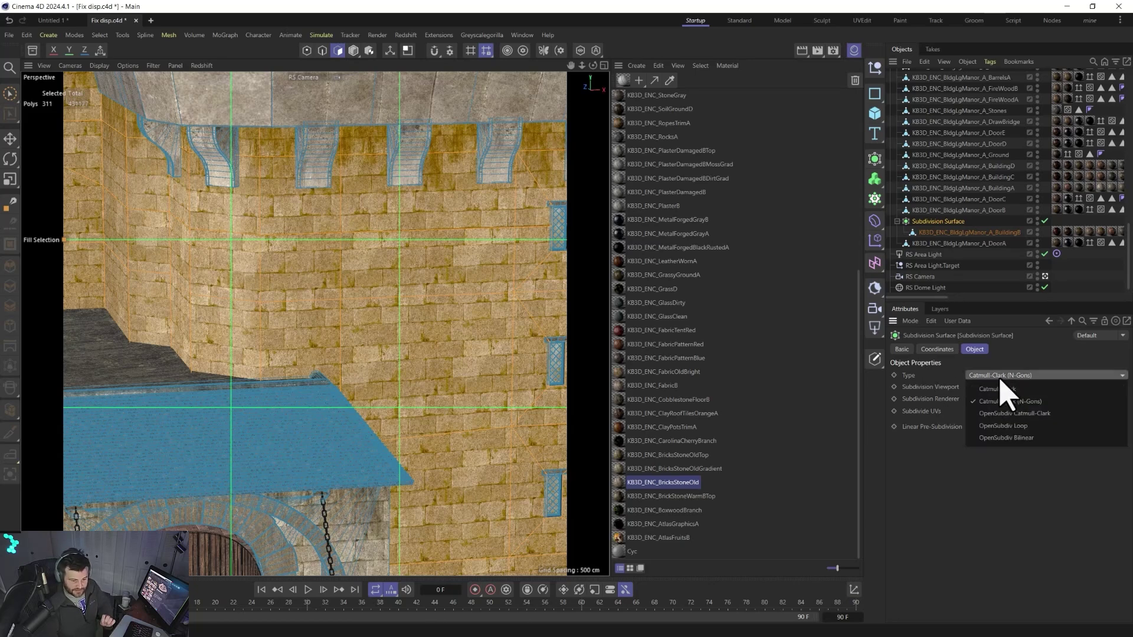
pyautogui.click(1006, 438)
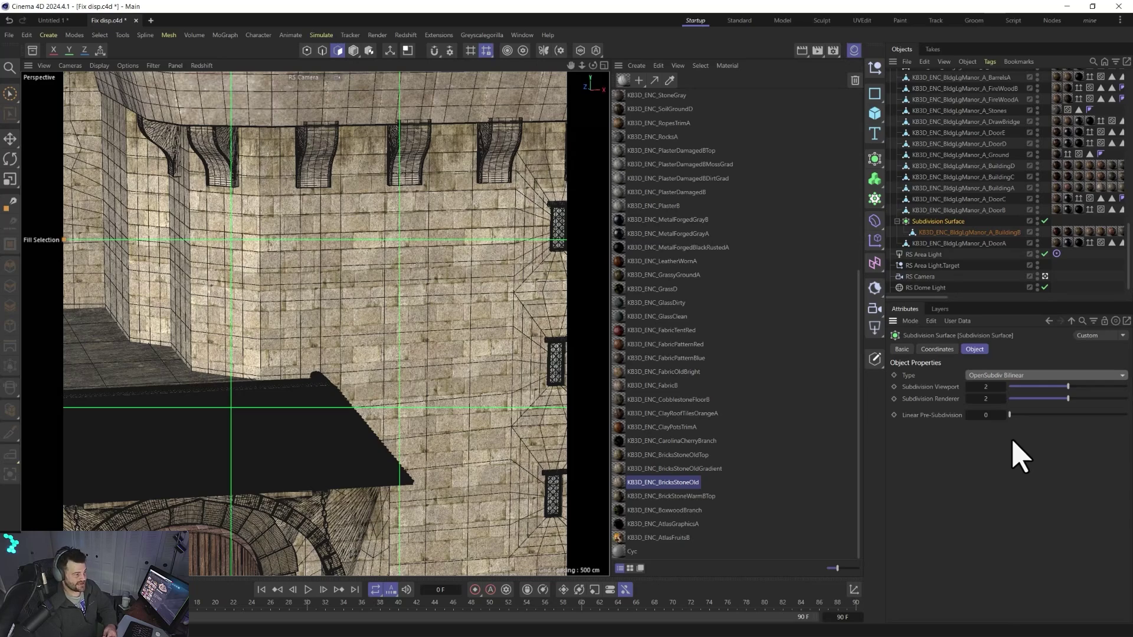
# Inspect the subdivided tower's wireframe from several sides and disable the Subdivision Surface.
pyautogui.scroll(-5, 394, 267)
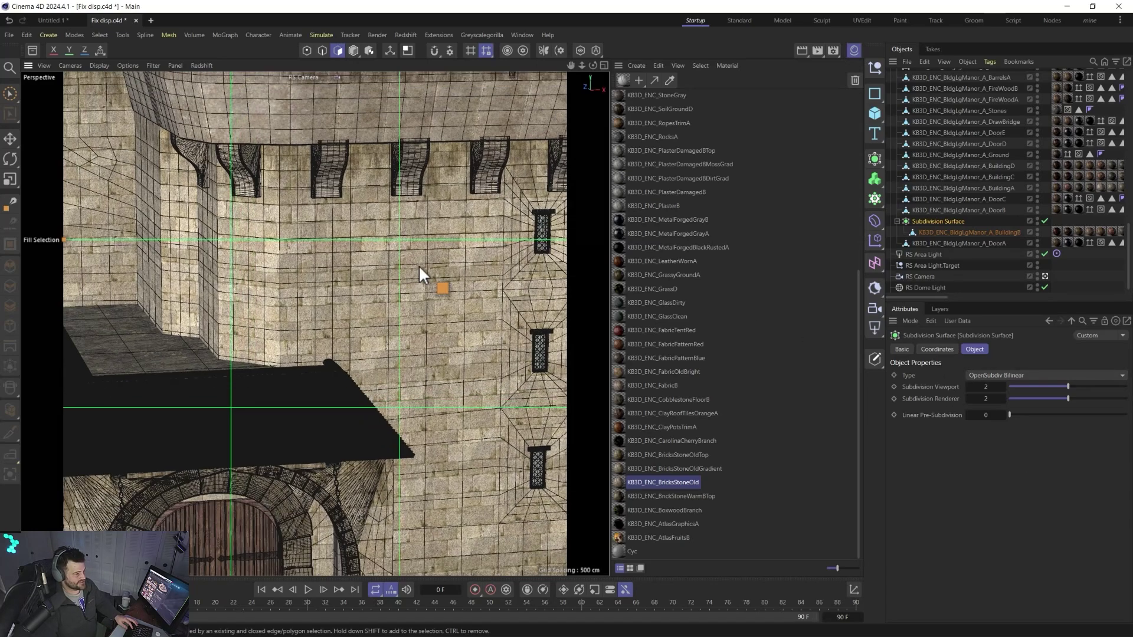
pyautogui.keyDown('alt'); pyautogui.moveTo(419, 264); pyautogui.dragTo(502, 319); pyautogui.keyUp('alt')
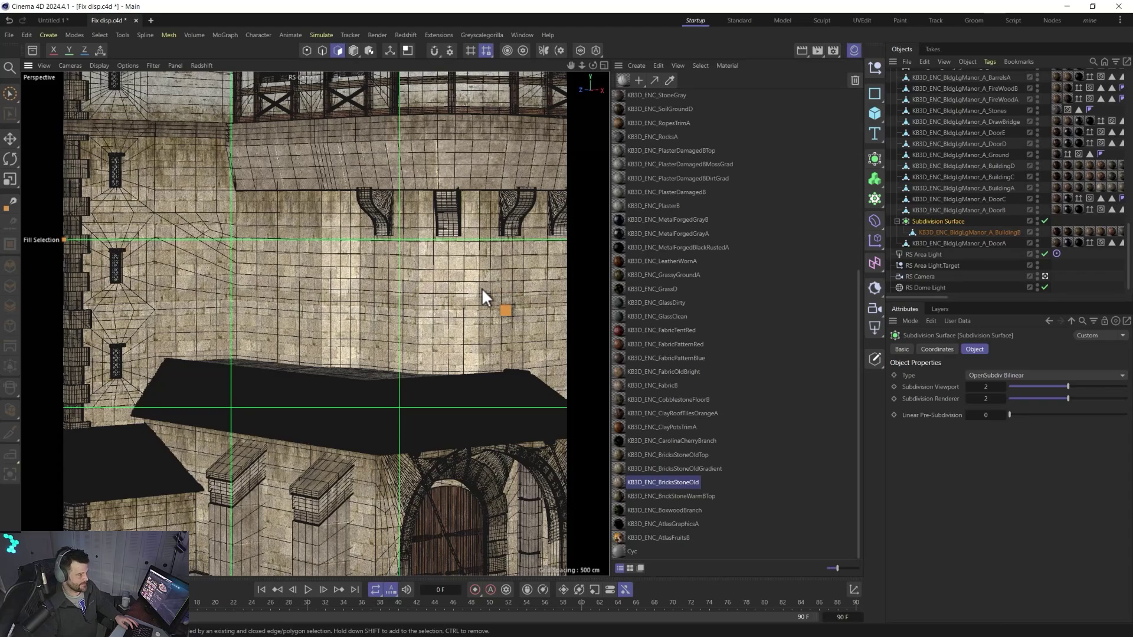
pyautogui.keyDown('alt'); pyautogui.moveTo(464, 287); pyautogui.dragTo(352, 257); pyautogui.keyUp('alt')
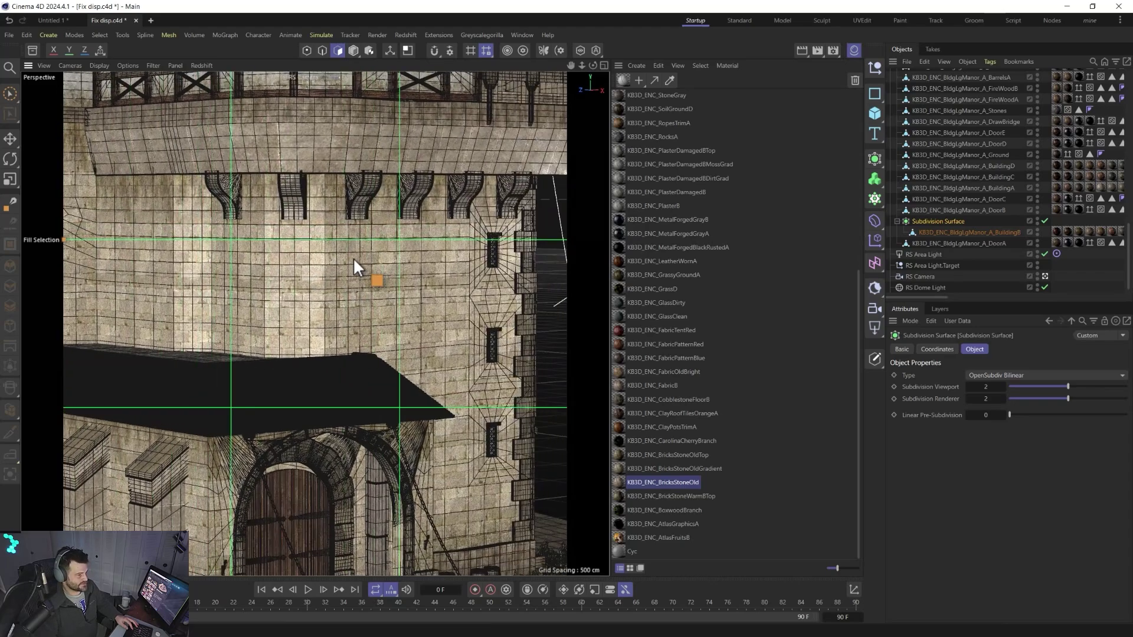
pyautogui.keyDown('alt'); pyautogui.moveTo(438, 272); pyautogui.dragTo(407, 292); pyautogui.keyUp('alt')
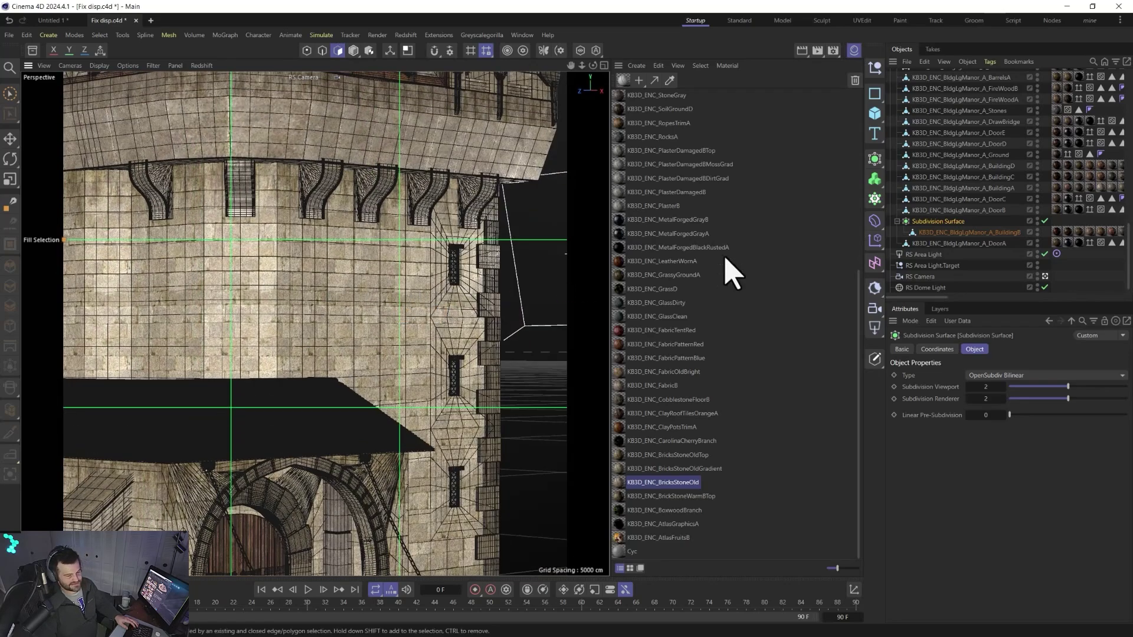
pyautogui.click(1043, 222)
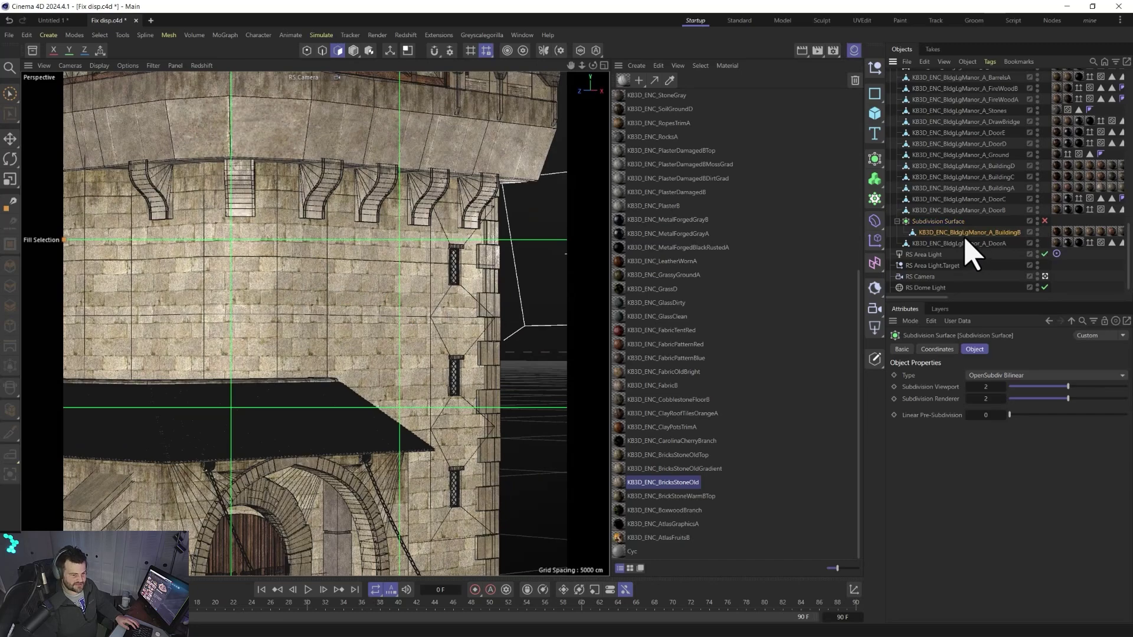
# Select the BuildingB mesh and subdivide its selected stone wall polygons with Subdivisions set to 3.
pyautogui.click(894, 233)
pyautogui.click(395, 255)
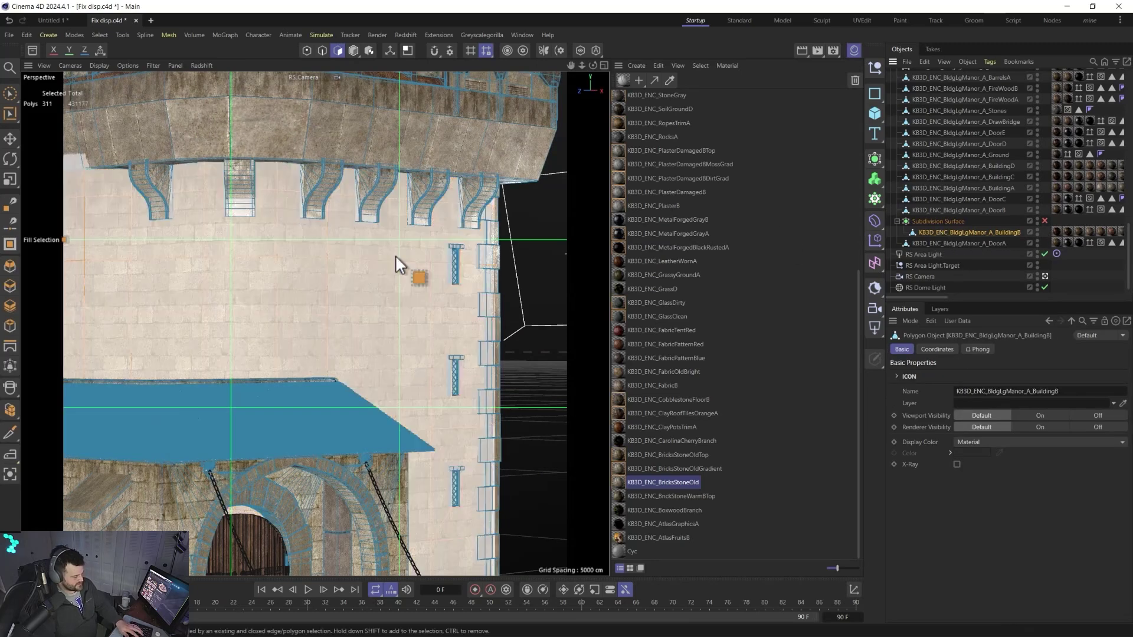
pyautogui.rightClick(395, 255)
pyautogui.click(413, 269)
pyautogui.moveTo(441, 248); pyautogui.dragTo(447, 250)
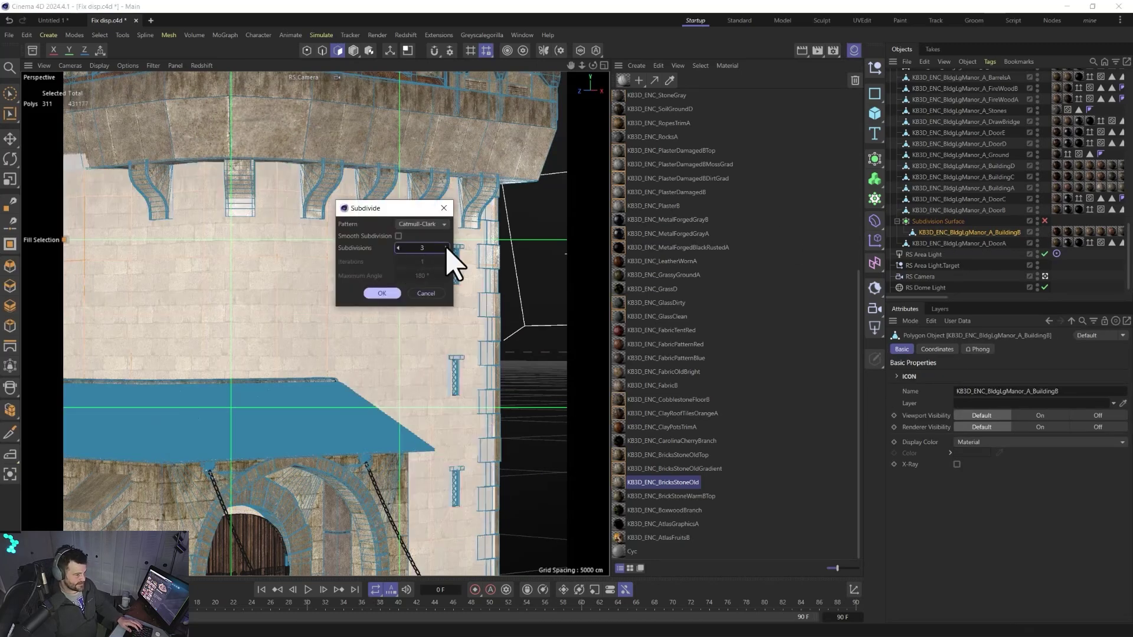
pyautogui.click(382, 293)
pyautogui.click(380, 300)
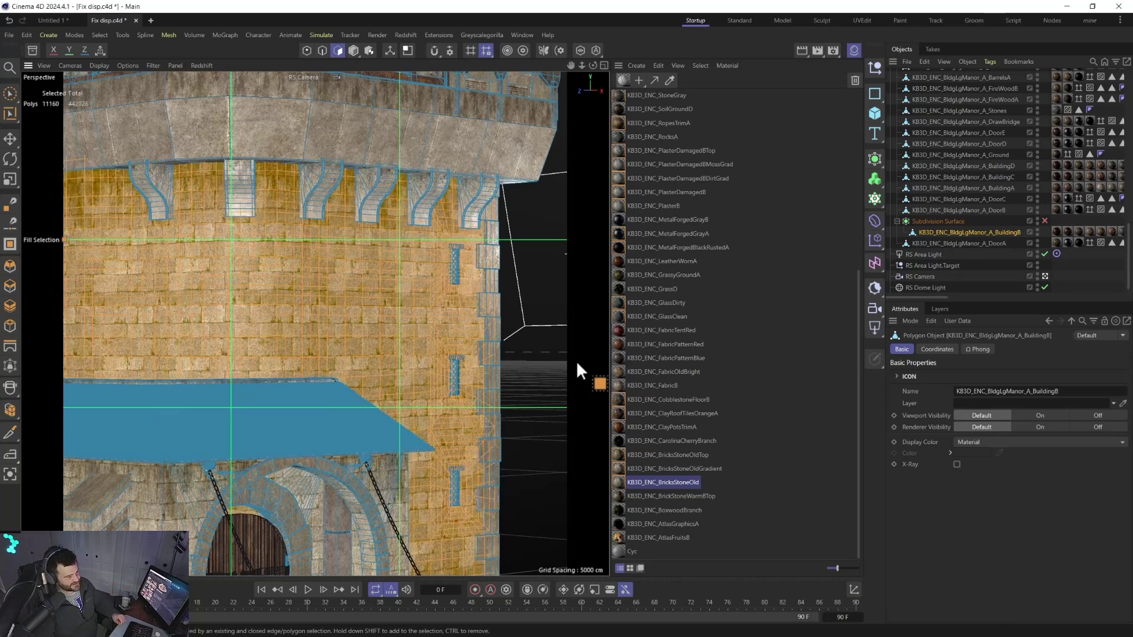
# Switch to the Move tool and examine the subdivided wall polygons around the tower's windows and corners.
pyautogui.moveTo(575, 339); pyautogui.dragTo(270, 320)
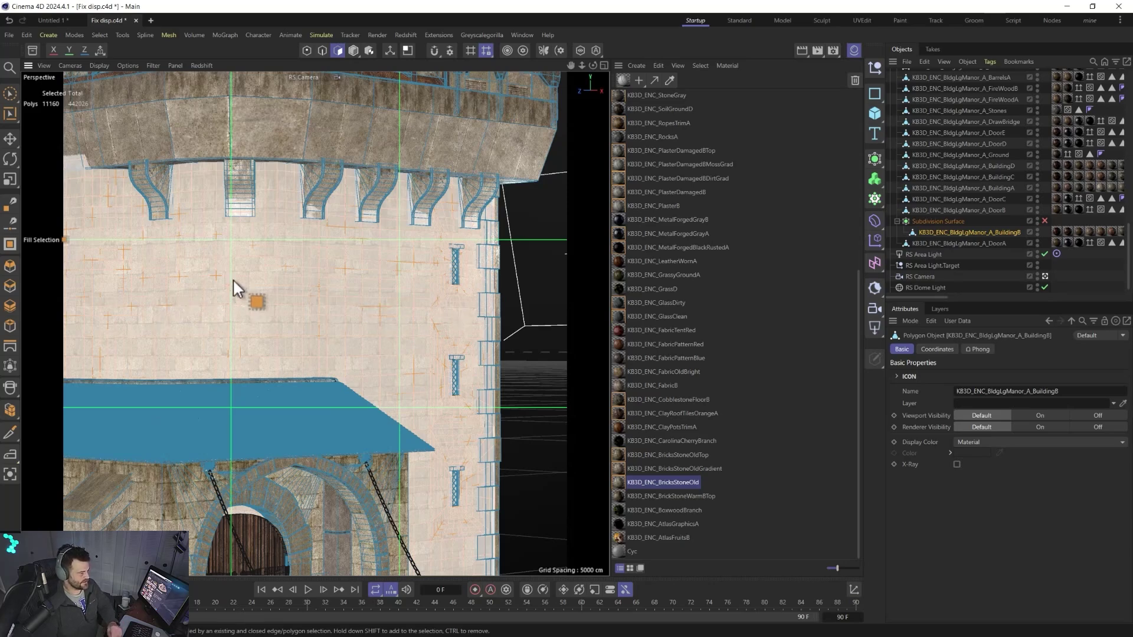
pyautogui.keyDown('alt'); pyautogui.moveTo(176, 276); pyautogui.dragTo(253, 233); pyautogui.keyUp('alt')
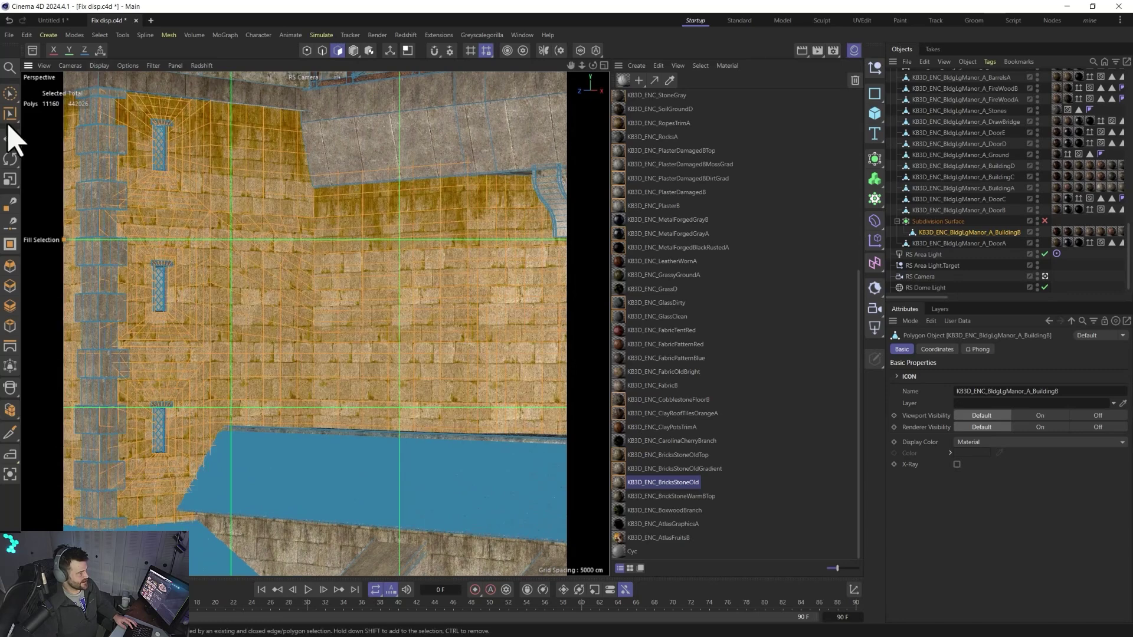
pyautogui.click(11, 139)
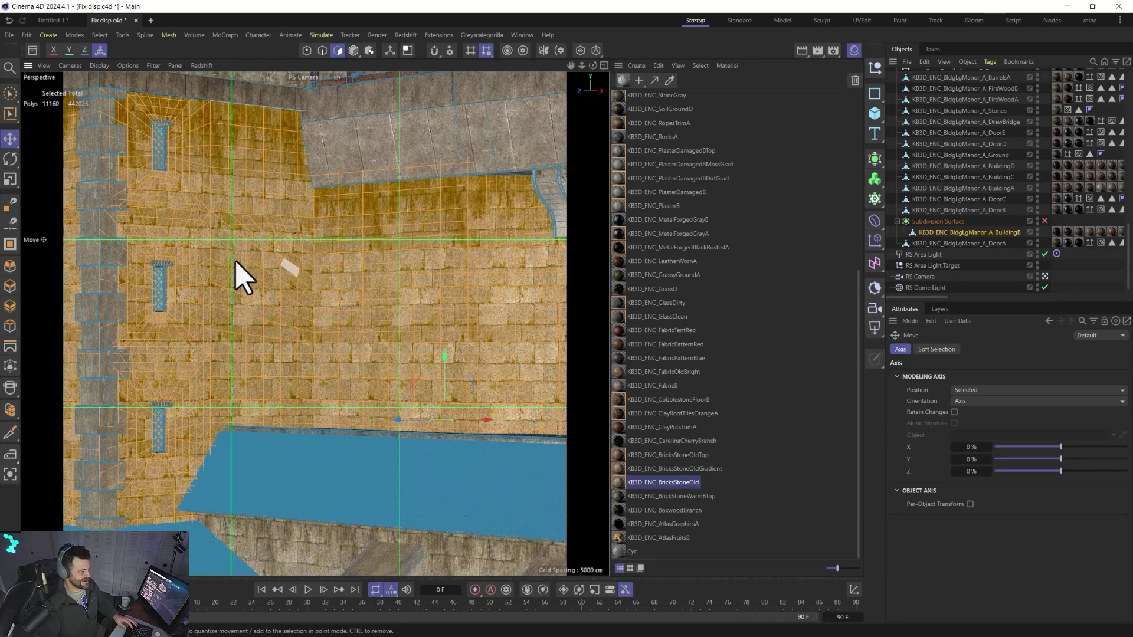
pyautogui.scroll(3, 286, 283)
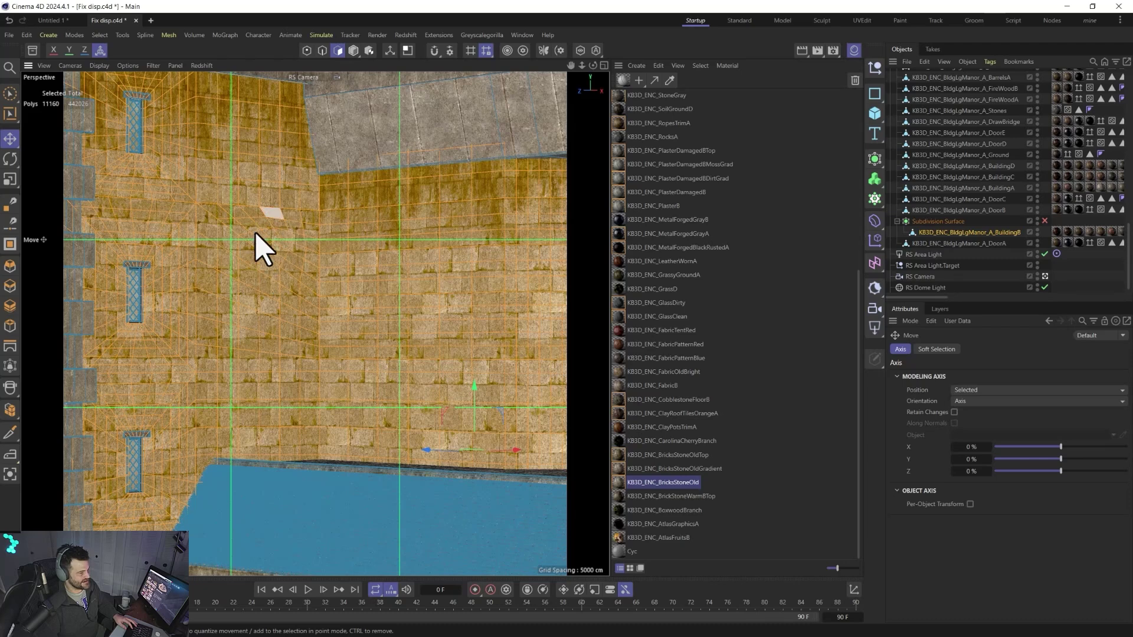
pyautogui.scroll(-1, 536, 354)
pyautogui.scroll(-1, 530, 339)
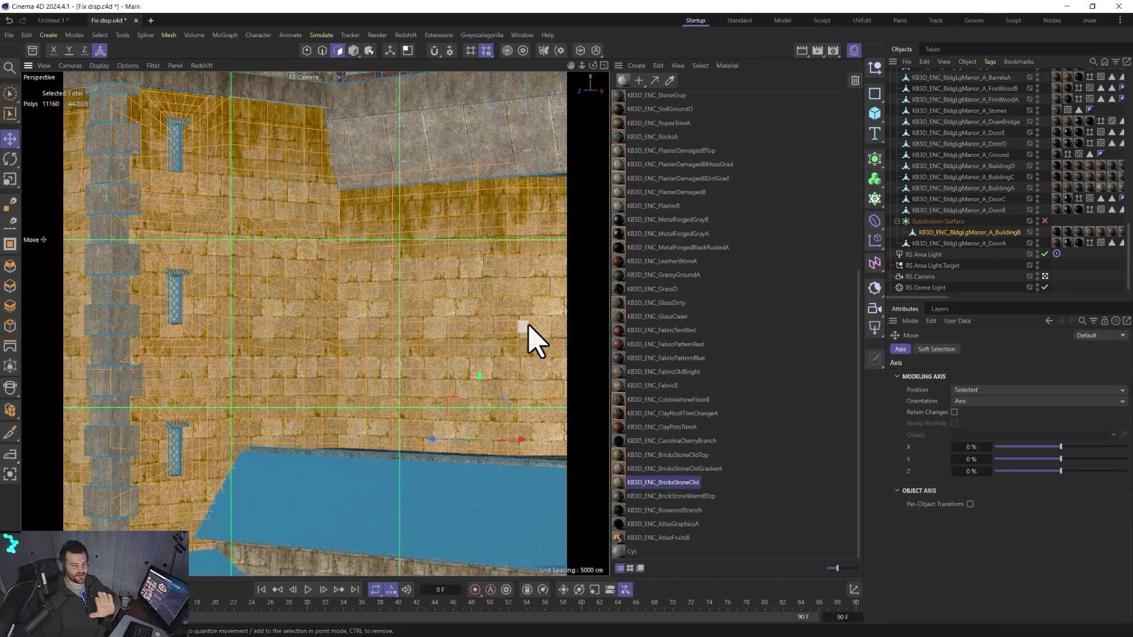
pyautogui.scroll(-1, 424, 306)
pyautogui.keyDown('alt'); pyautogui.moveTo(423, 305); pyautogui.dragTo(544, 290); pyautogui.keyUp('alt')
pyautogui.keyDown('alt'); pyautogui.moveTo(398, 296); pyautogui.dragTo(167, 286); pyautogui.keyUp('alt')
pyautogui.keyDown('alt'); pyautogui.moveTo(392, 311); pyautogui.dragTo(319, 288); pyautogui.keyUp('alt')
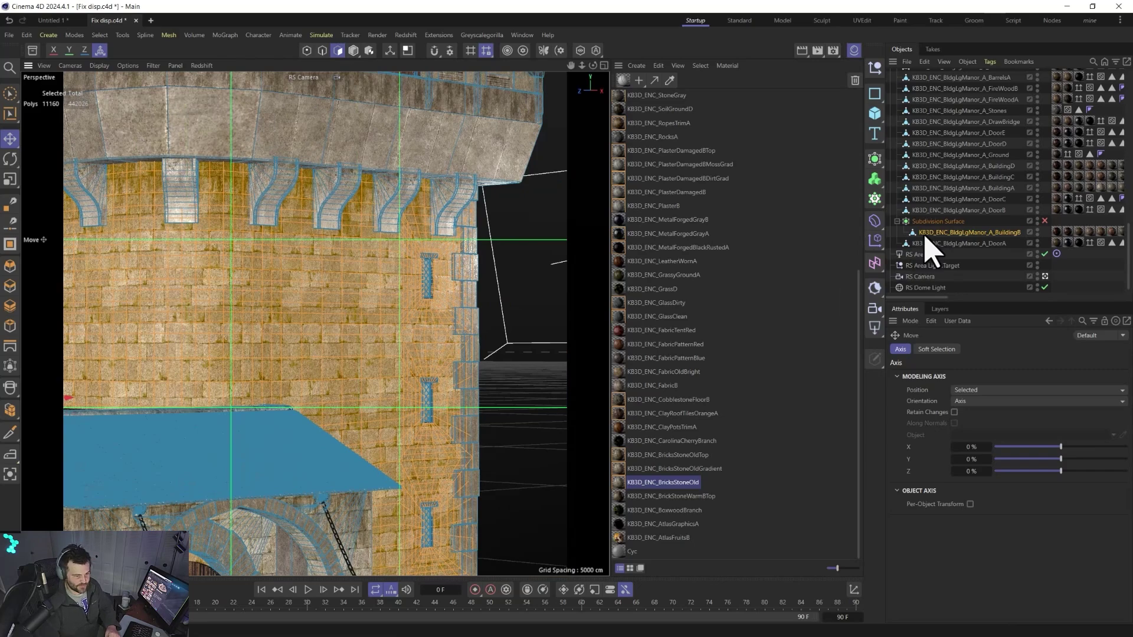
# Split the selected wall polygons into a separate object and select the original BuildingB mesh to compare.
pyautogui.rightClick(348, 289)
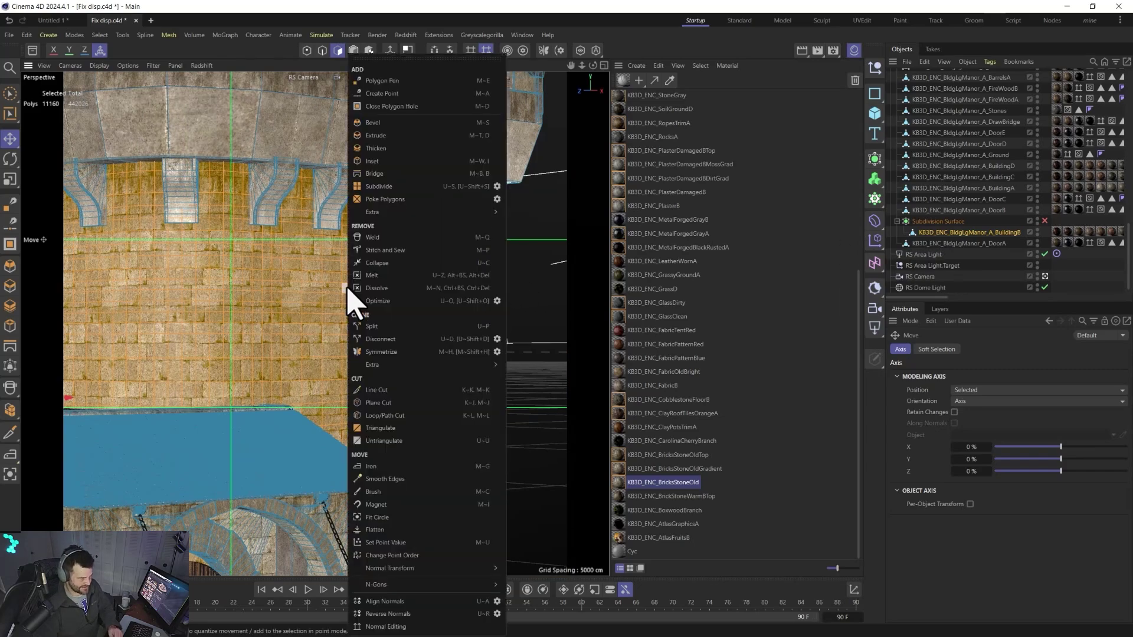
pyautogui.click(376, 328)
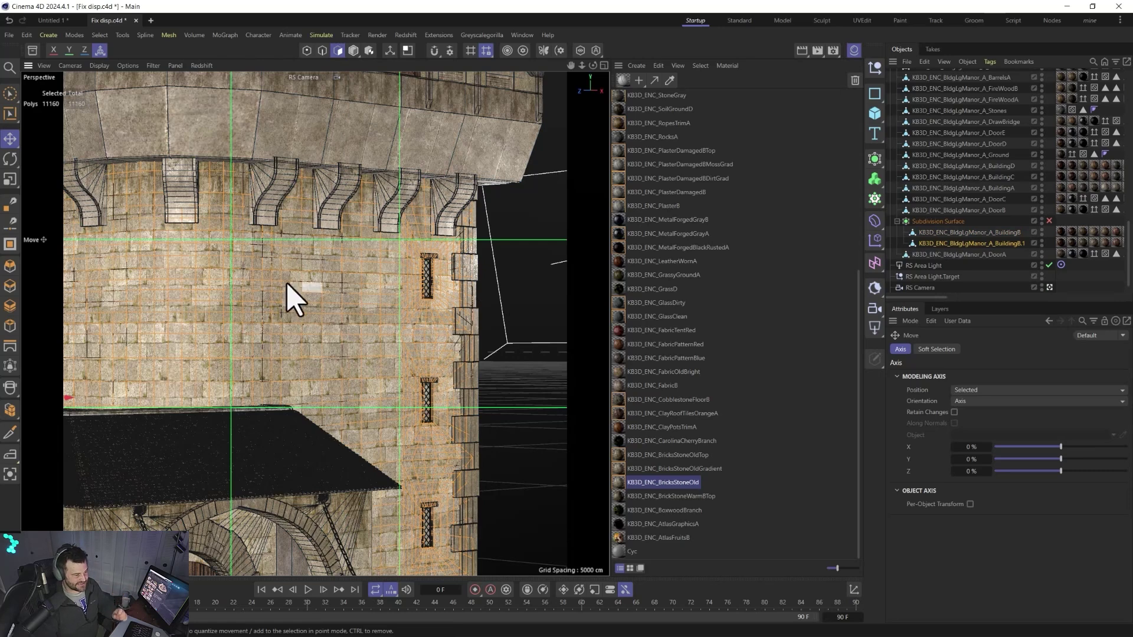
pyautogui.click(941, 236)
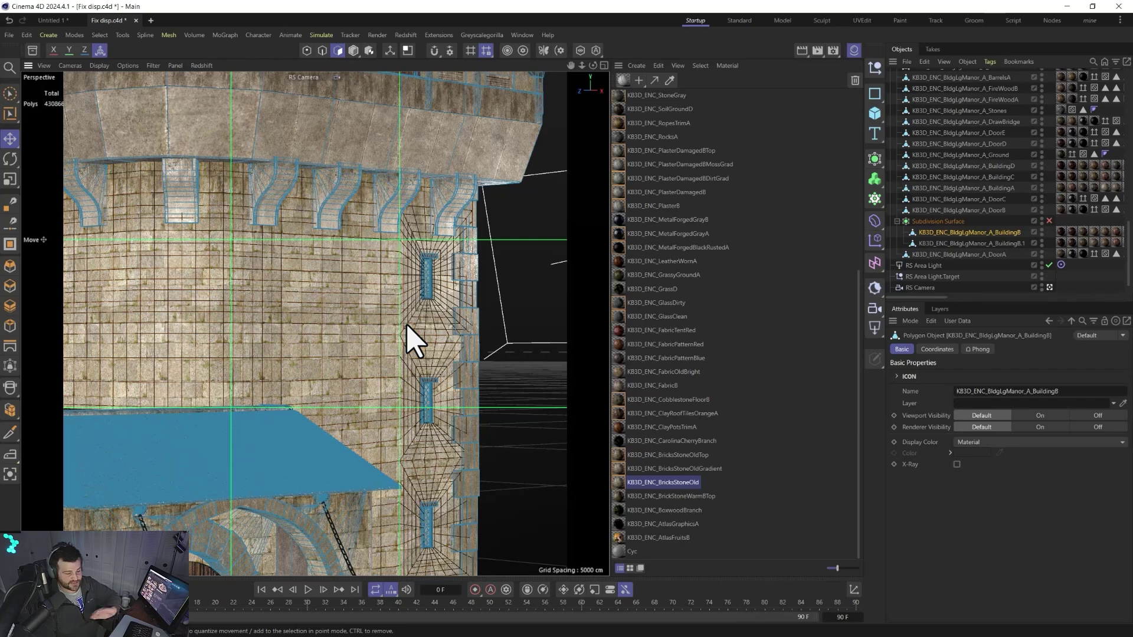
# Place the split-off wall object under a new Remesh generator and enable Transfer Attributes.
pyautogui.click(925, 246)
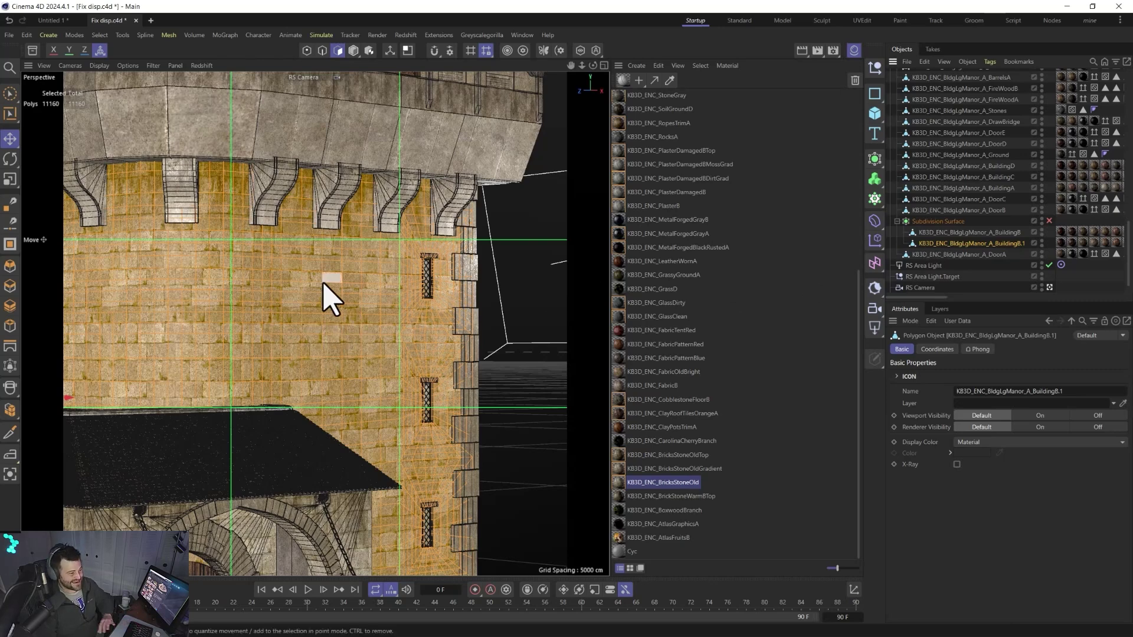
pyautogui.click(876, 158)
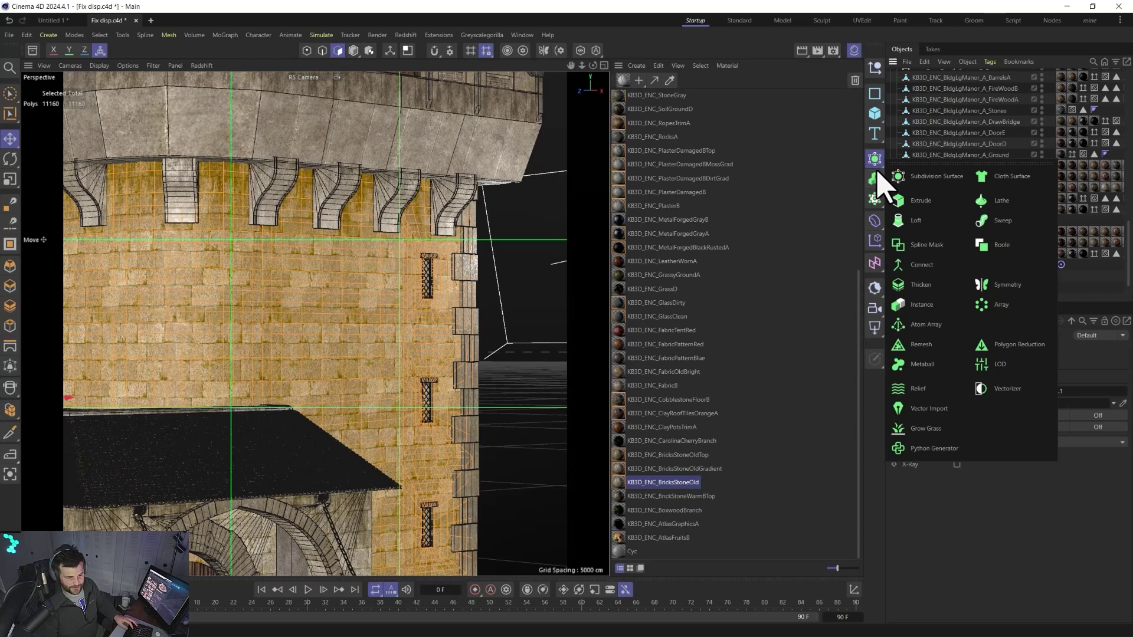
pyautogui.keyDown('alt'); pyautogui.click(913, 348); pyautogui.keyUp('alt')
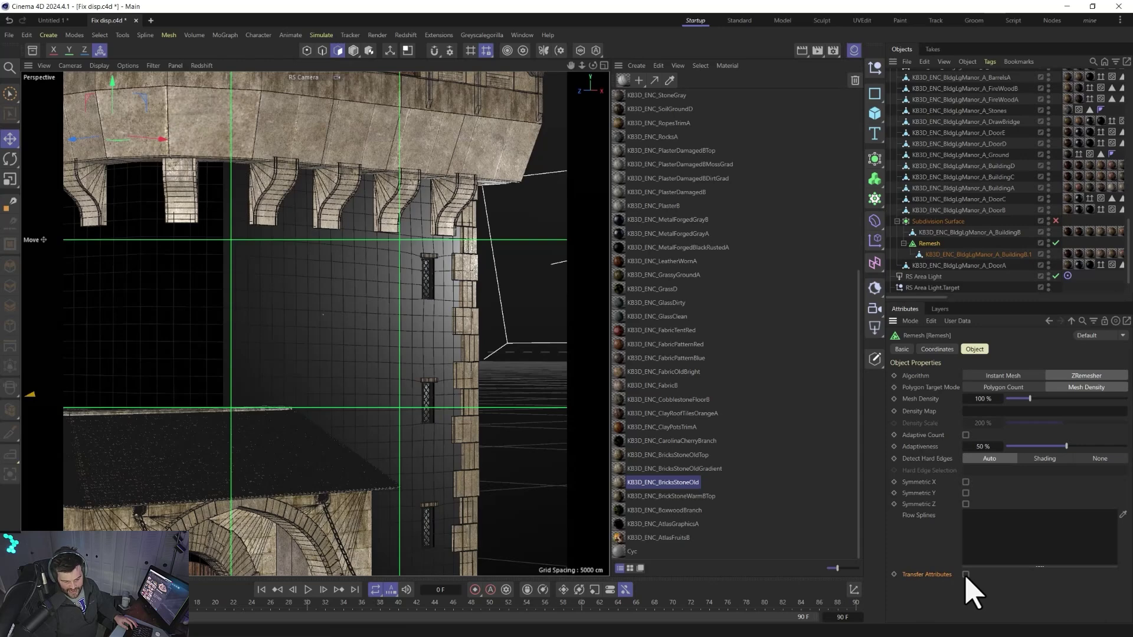
pyautogui.click(966, 575)
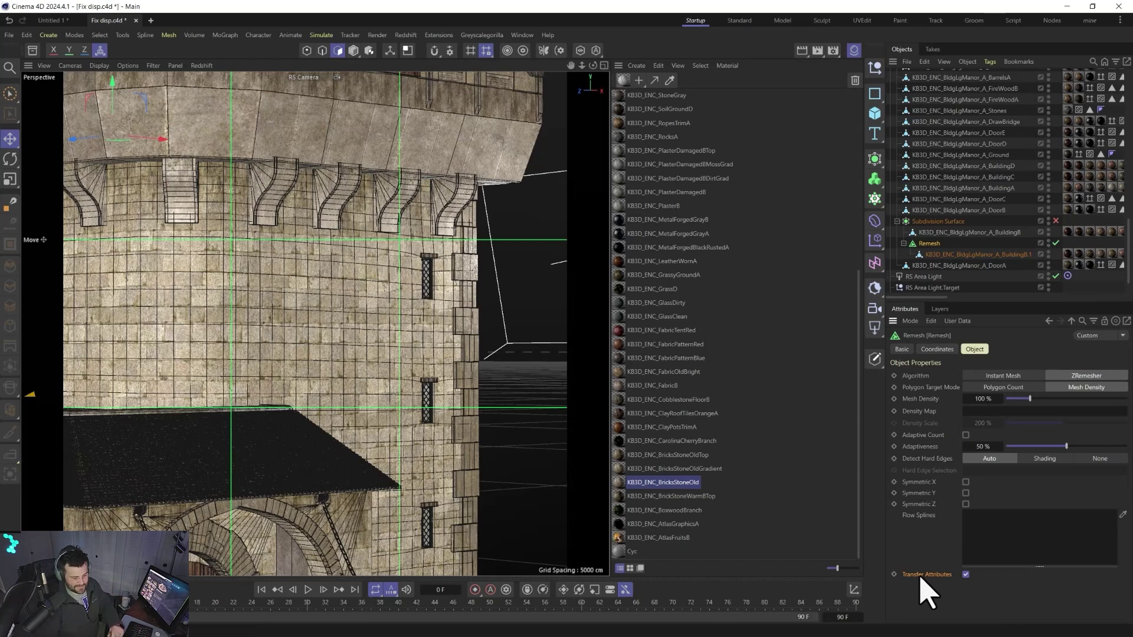
pyautogui.moveTo(930, 297); pyautogui.dragTo(887, 300)
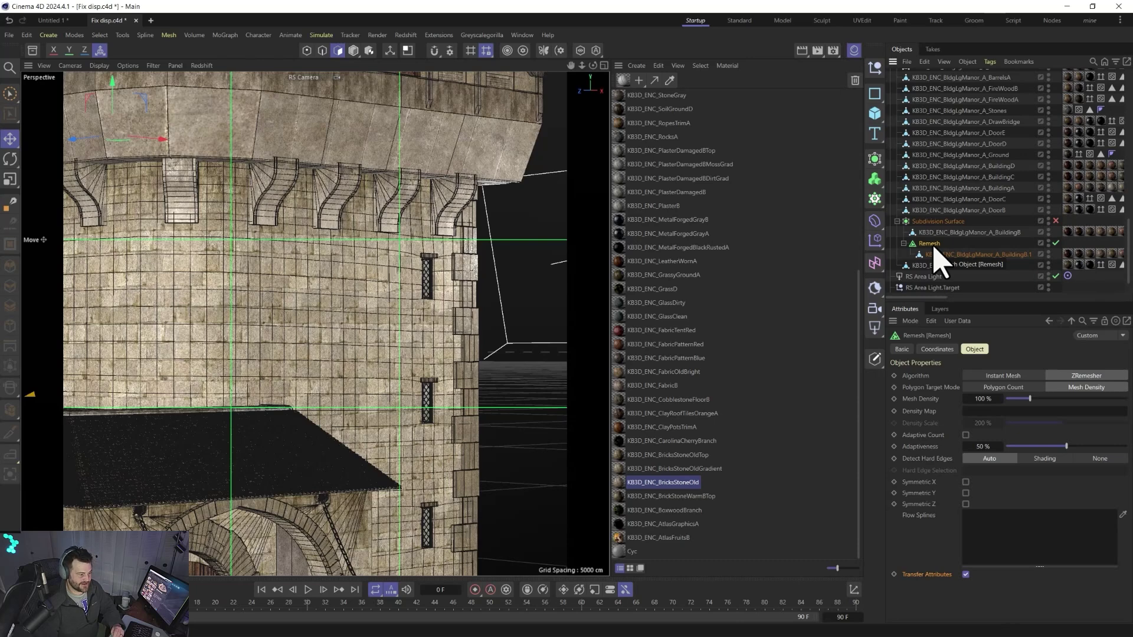
# Set the Remesh generator's Mesh Density to 200% and check the denser wall grid around the tower's windows.
pyautogui.click(981, 397)
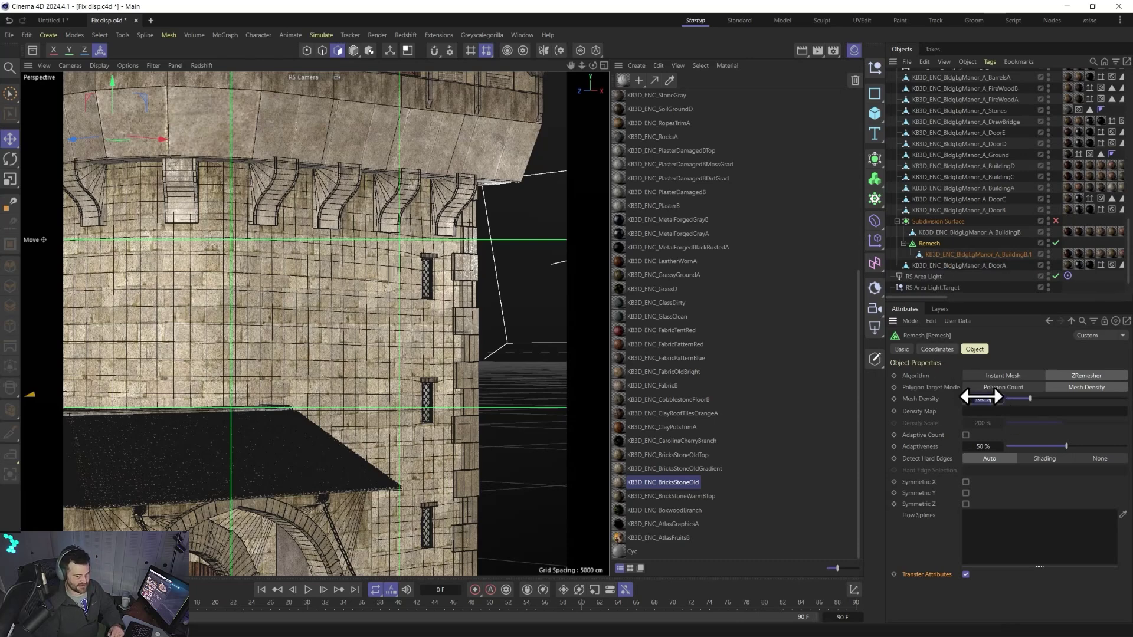
pyautogui.write('200')
pyautogui.press('Return')
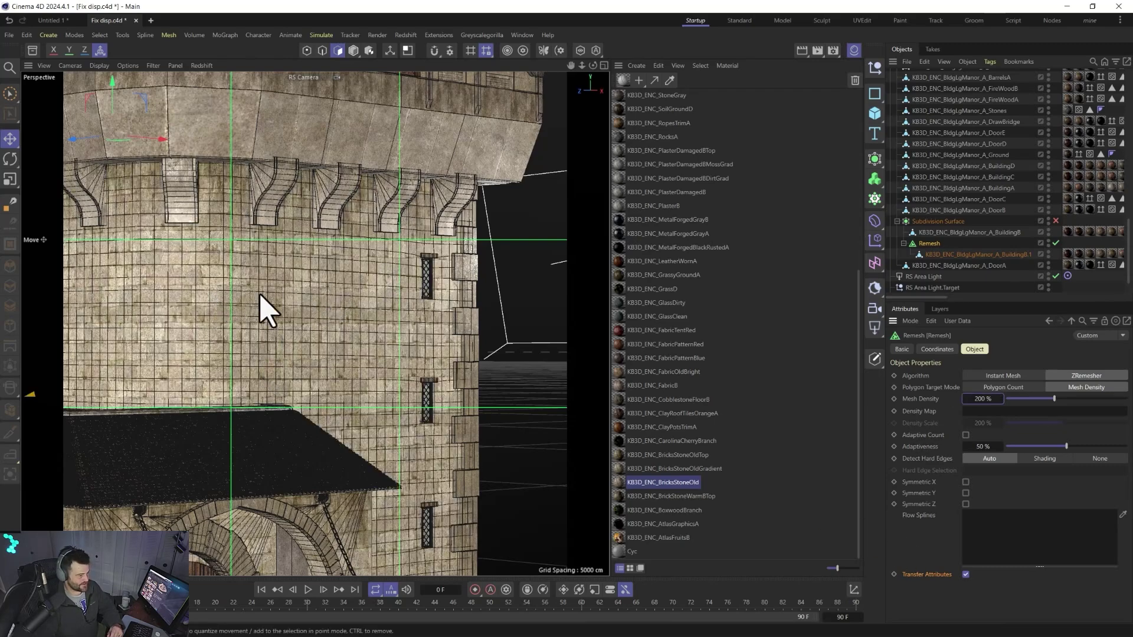
pyautogui.moveTo(202, 303)
pyautogui.keyDown('alt'); pyautogui.mouseDown()
pyautogui.moveTo(607, 283)
pyautogui.moveTo(188, 293)
pyautogui.mouseUp(); pyautogui.keyUp('alt')
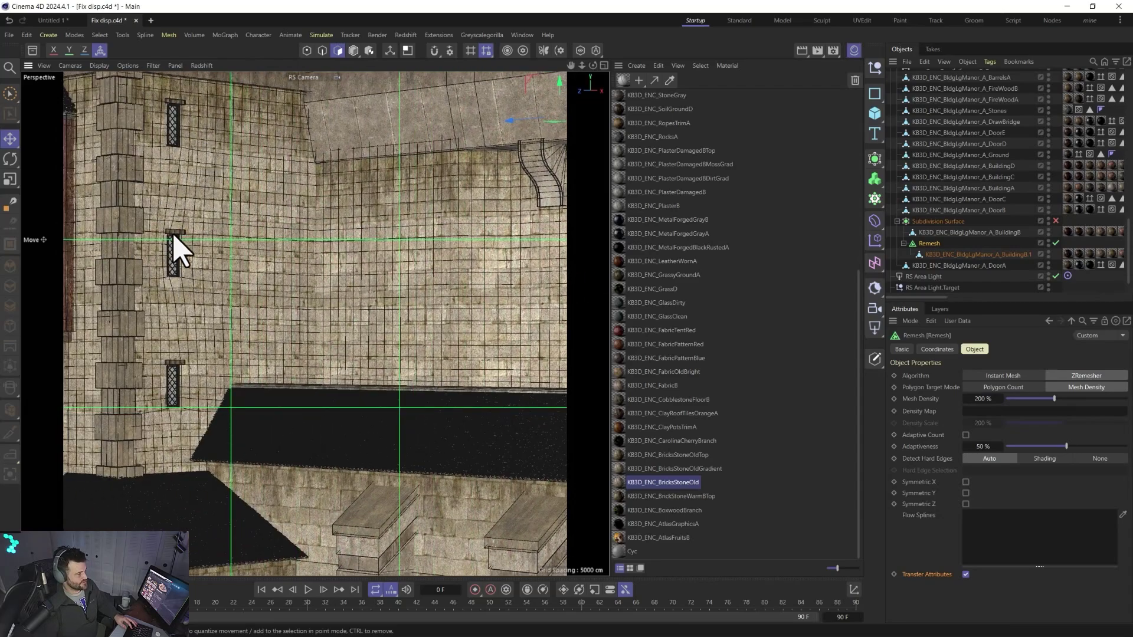
pyautogui.keyDown('alt'); pyautogui.moveTo(352, 295); pyautogui.dragTo(134, 283); pyautogui.keyUp('alt')
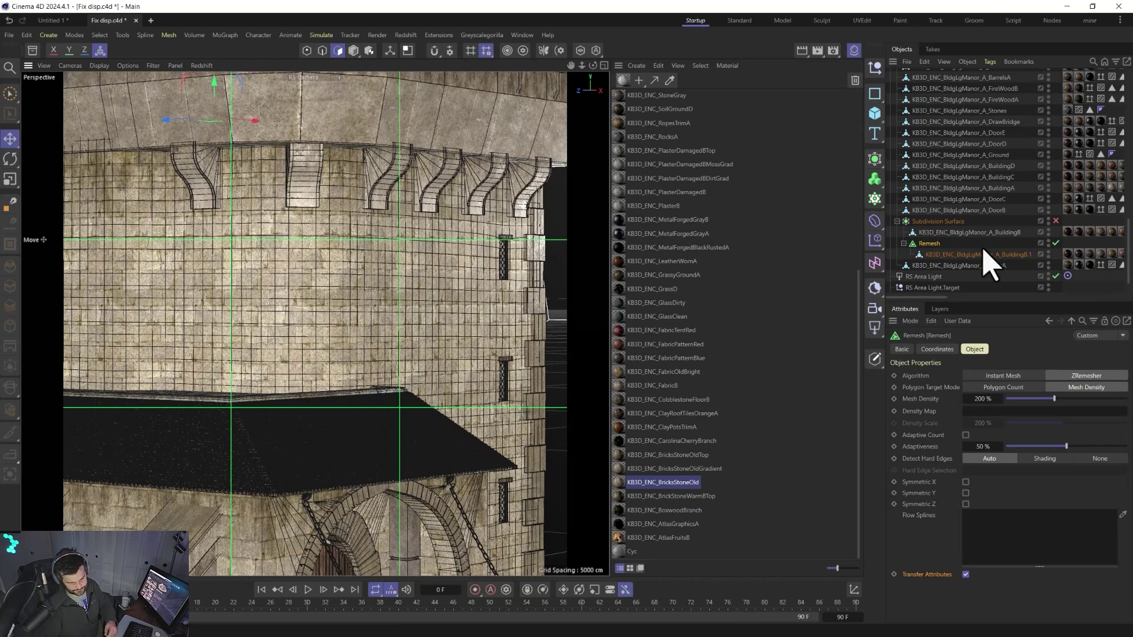
# Select the Remesh generator and make it editable to bake the remeshed walls into a polygon object.
pyautogui.click(999, 257)
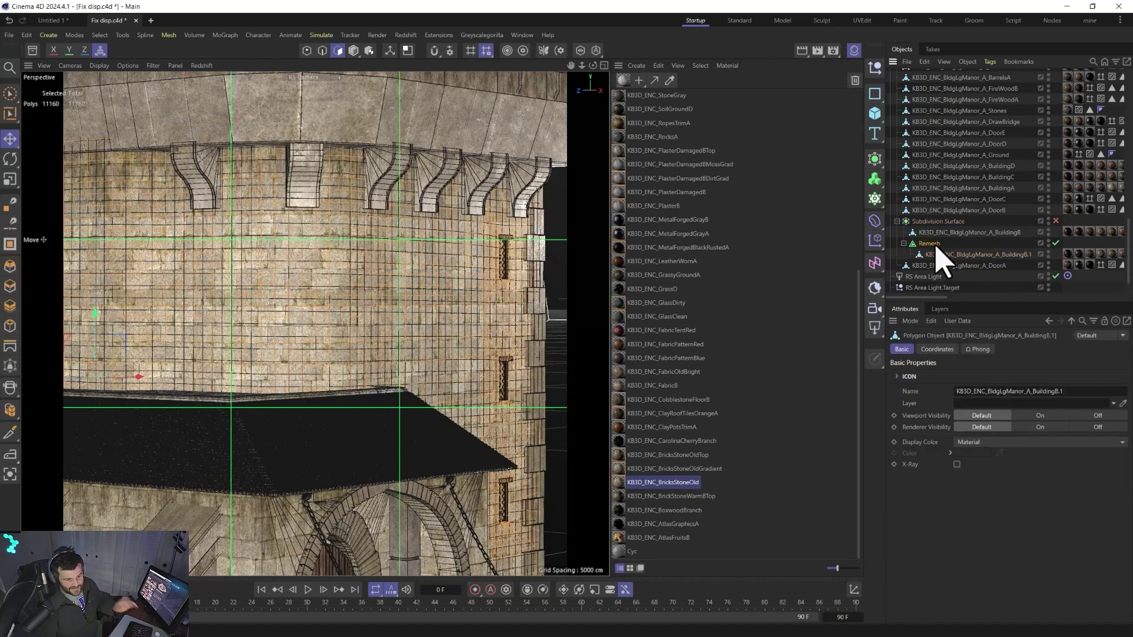
pyautogui.click(935, 245)
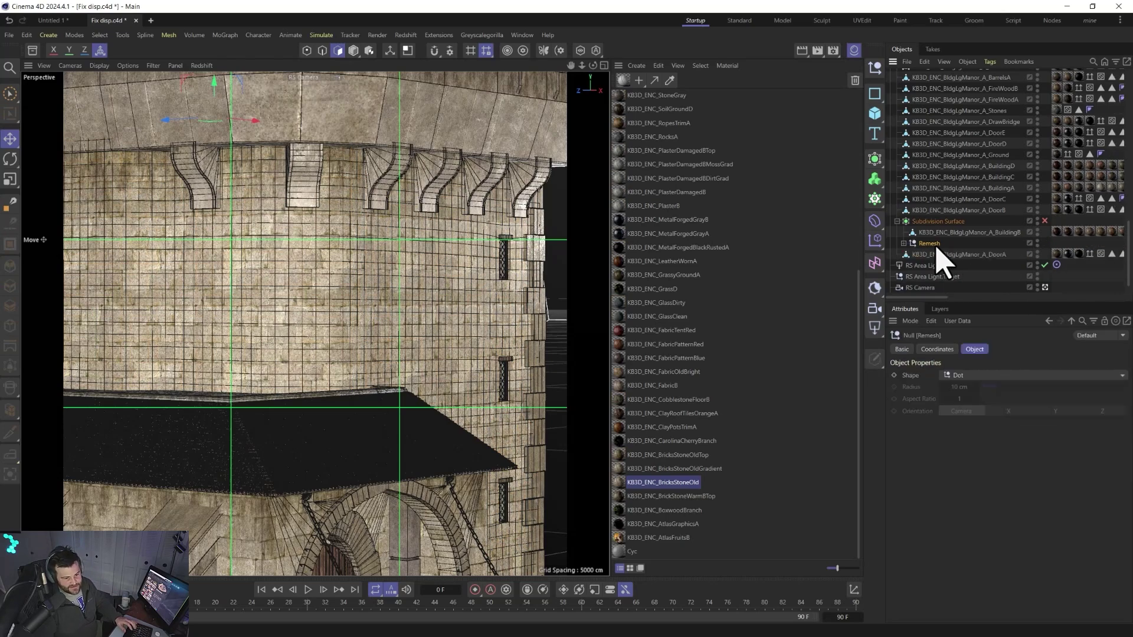
pyautogui.press('c')
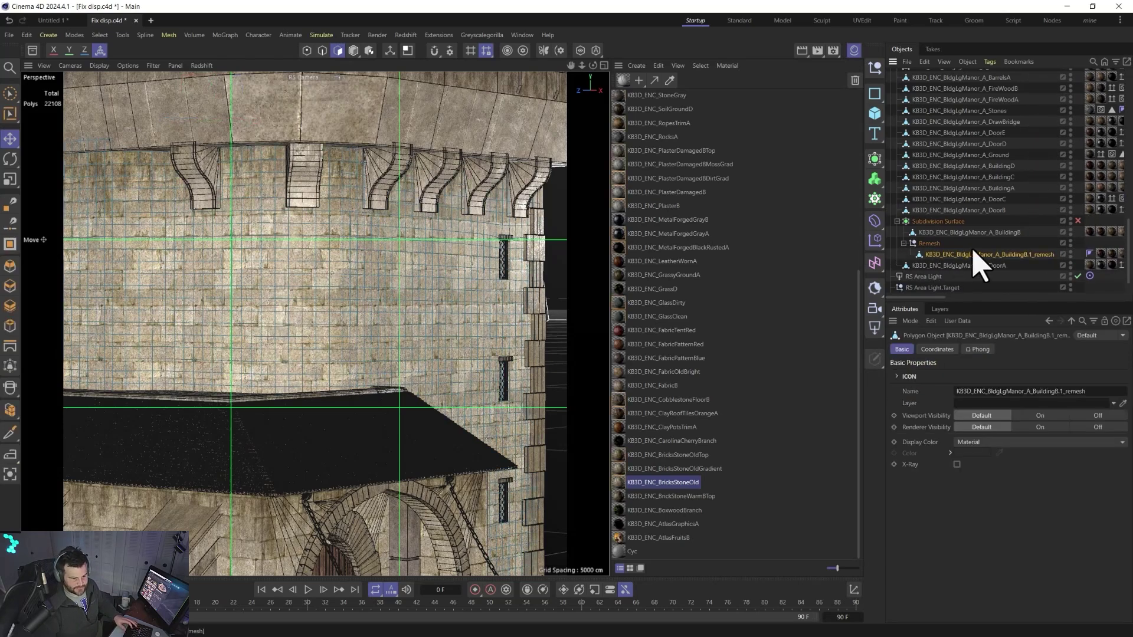
# Add an RS Object tag to the remeshed wall mesh and enable its geometry override, tessellation and displacement.
pyautogui.rightClick(973, 255)
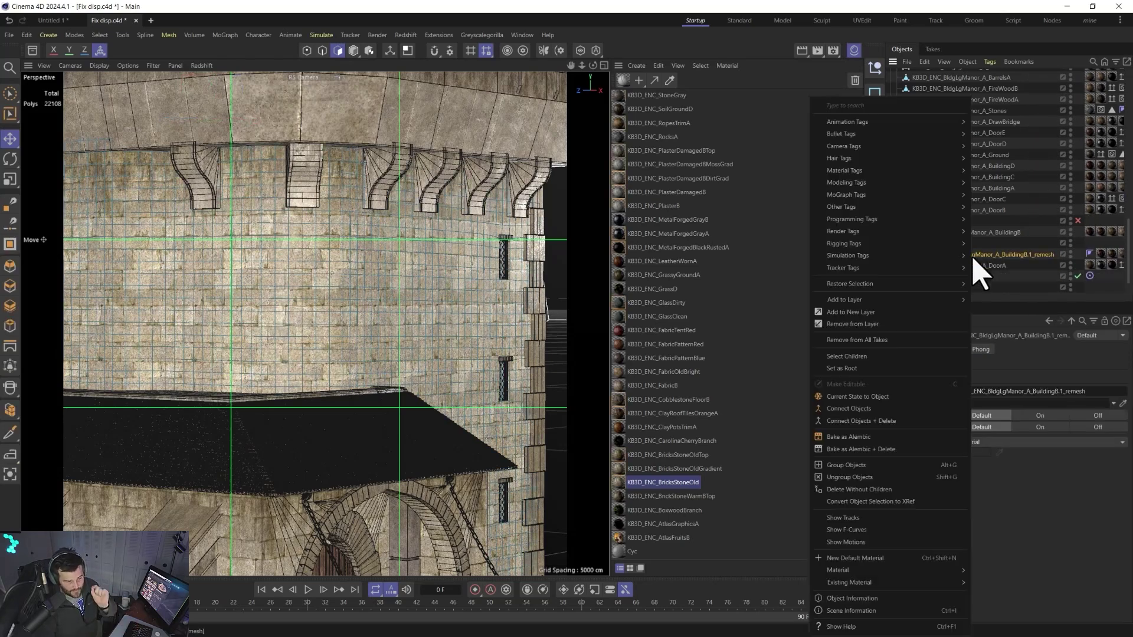
pyautogui.moveTo(844, 231)
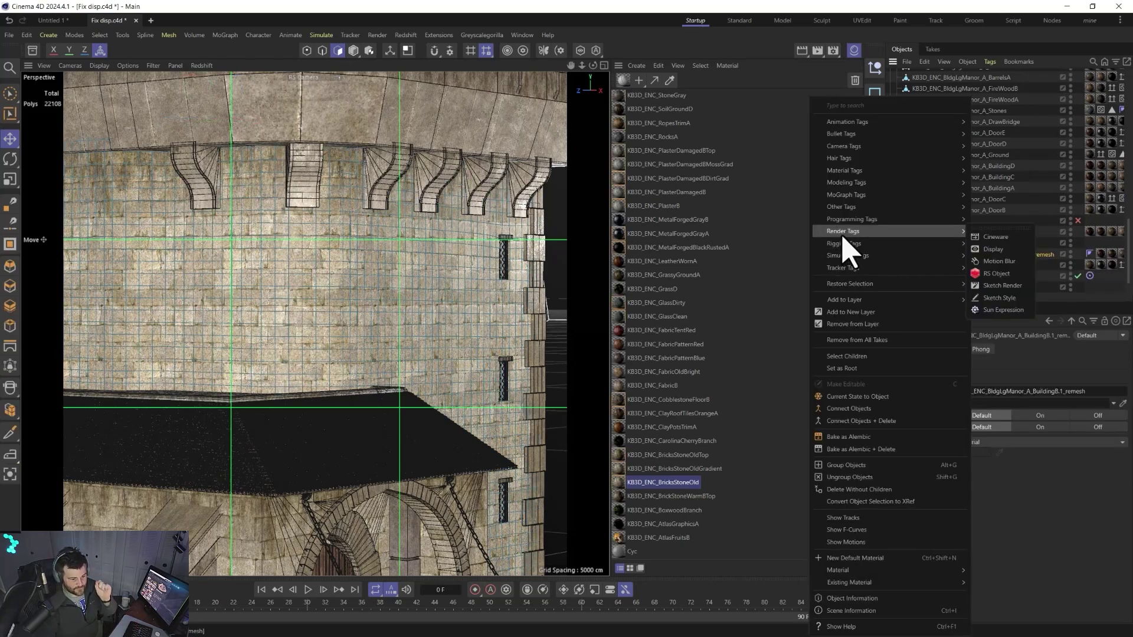
pyautogui.click(993, 273)
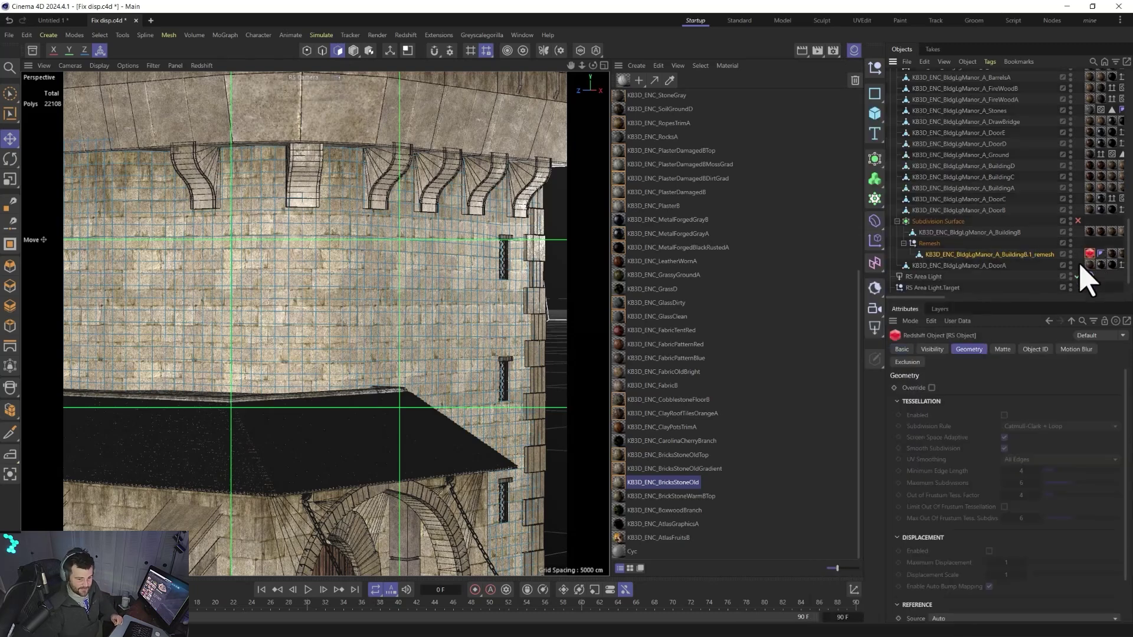
pyautogui.click(931, 388)
pyautogui.click(1005, 414)
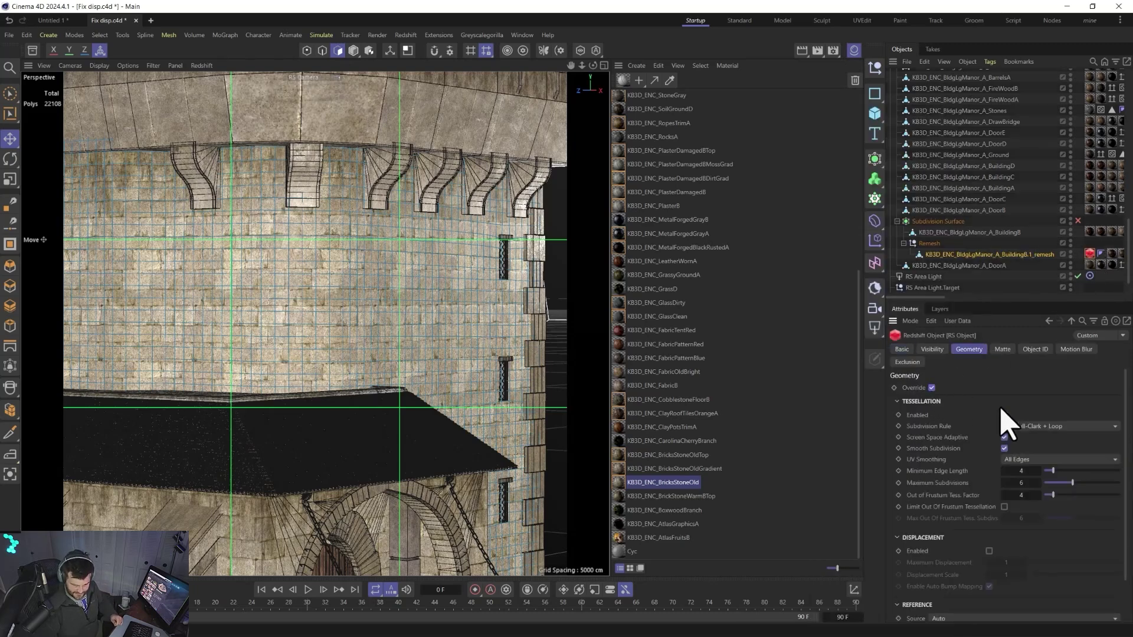
pyautogui.click(989, 551)
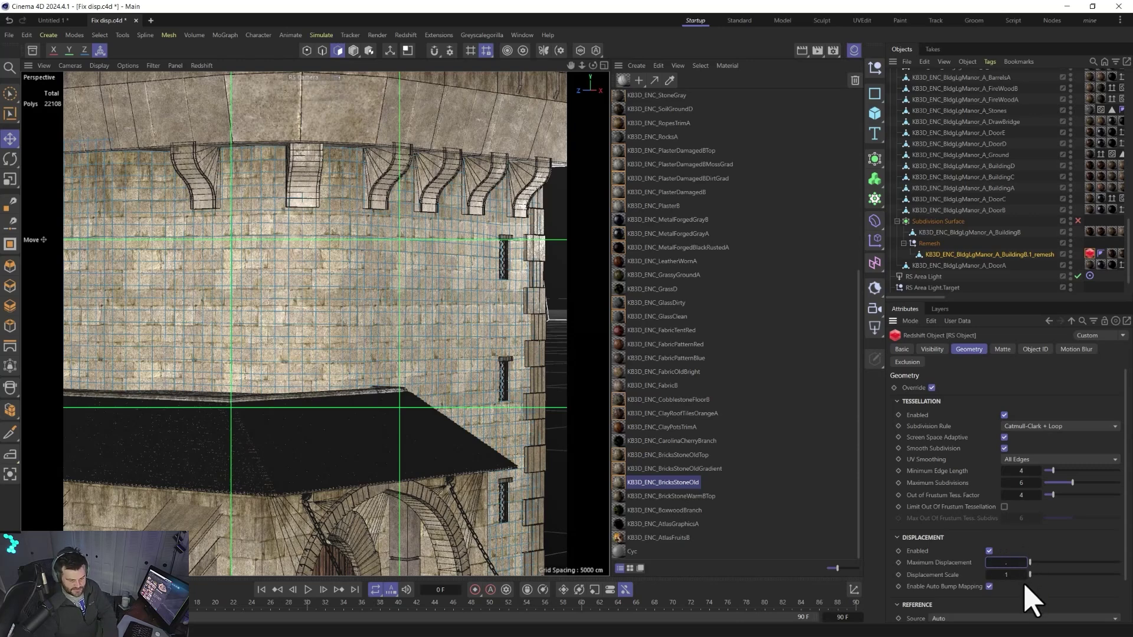
# Set the RS Object tag's Maximum Displacement and Displacement Scale both to 0.2.
pyautogui.click(1013, 564)
pyautogui.write('.2')
pyautogui.press('Tab')
pyautogui.write('.2')
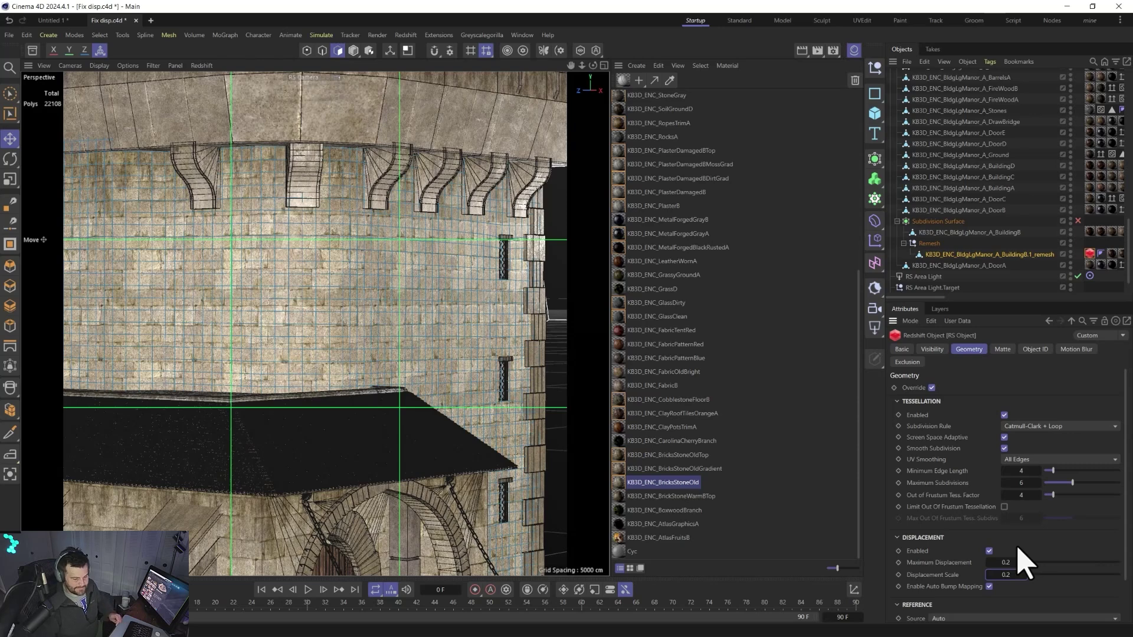
pyautogui.press('Return')
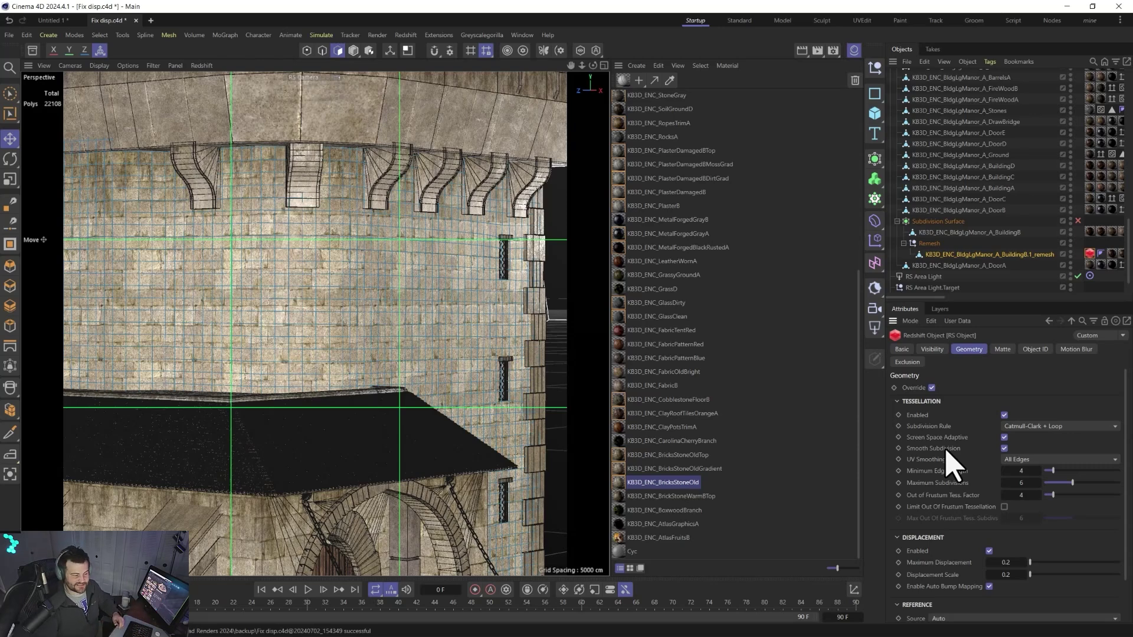
# Open the Redshift RenderView and frame the tower's stone wall corner in the viewport to match the earlier render.
pyautogui.click(407, 35)
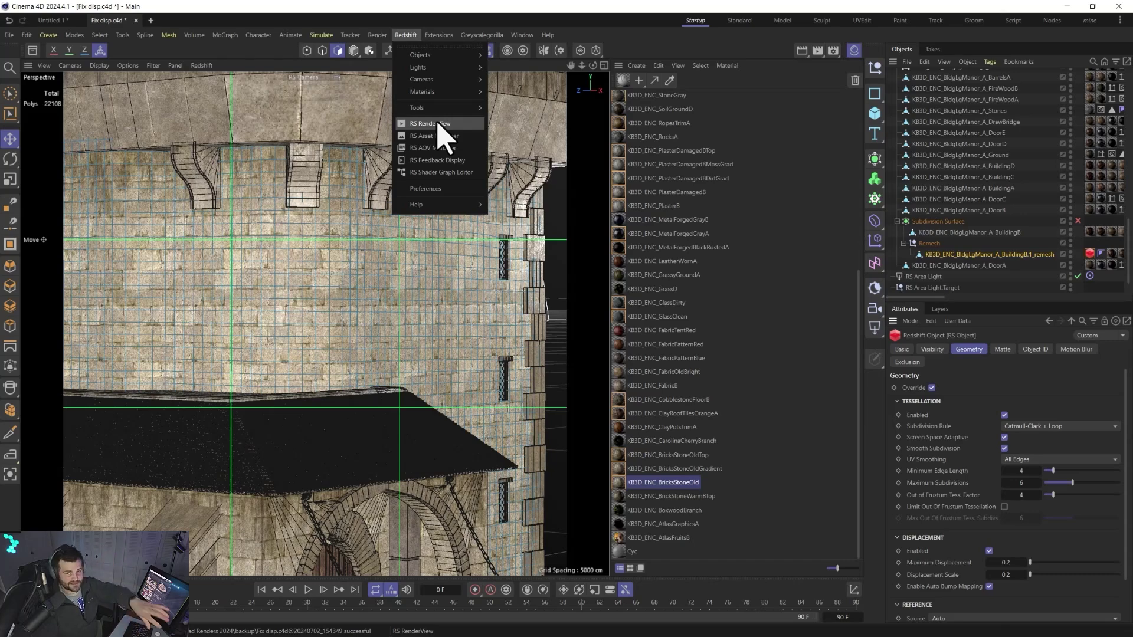
pyautogui.click(440, 124)
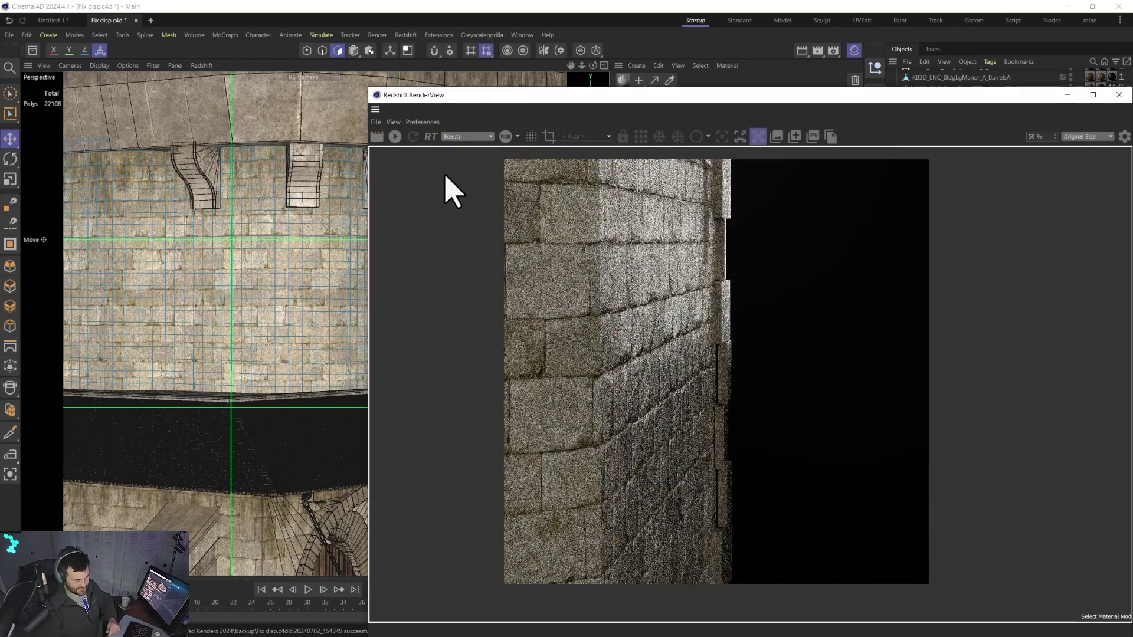
pyautogui.moveTo(495, 96); pyautogui.dragTo(752, 93)
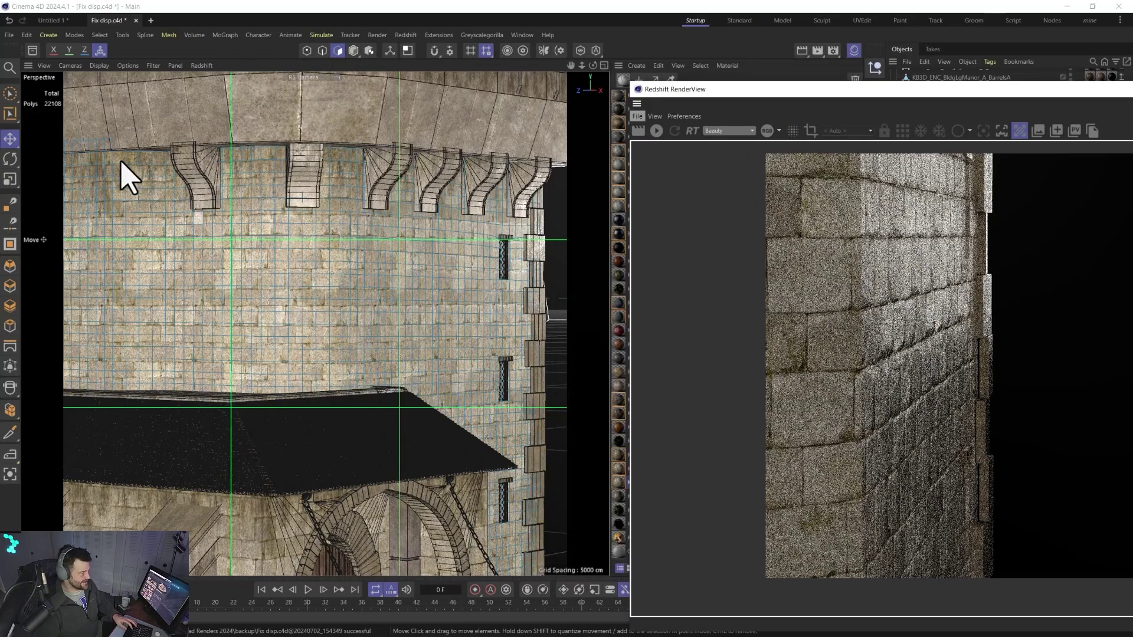
pyautogui.press('Return')
pyautogui.scroll(10, 355, 219)
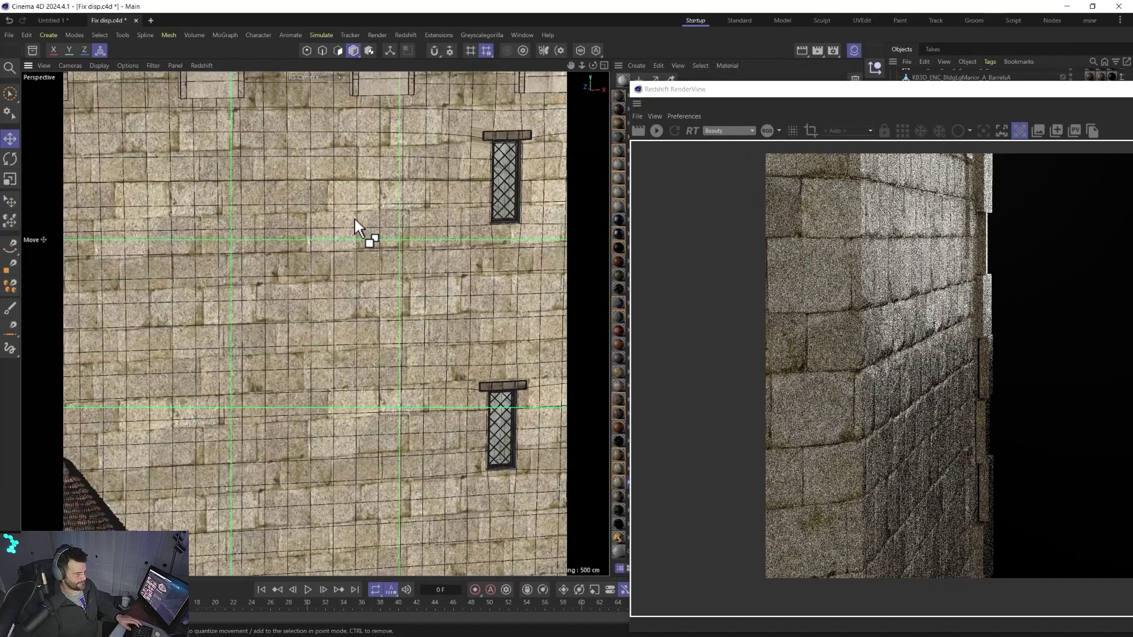
pyautogui.keyDown('alt'); pyautogui.moveTo(355, 218); pyautogui.dragTo(355, 219); pyautogui.keyUp('alt')
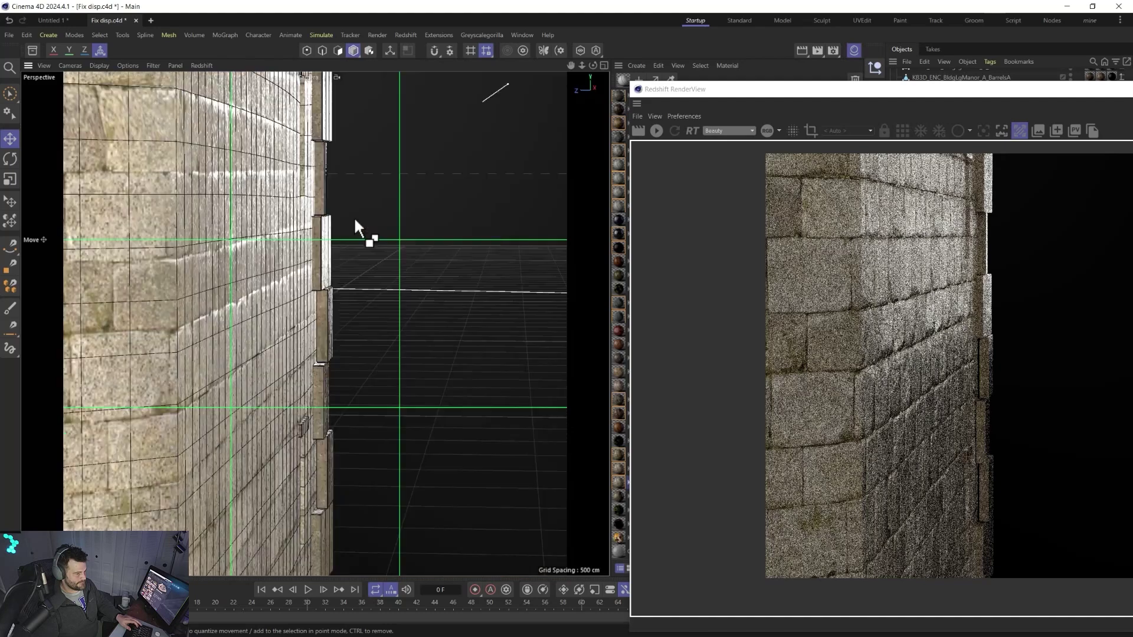
pyautogui.moveTo(794, 92); pyautogui.dragTo(499, 52)
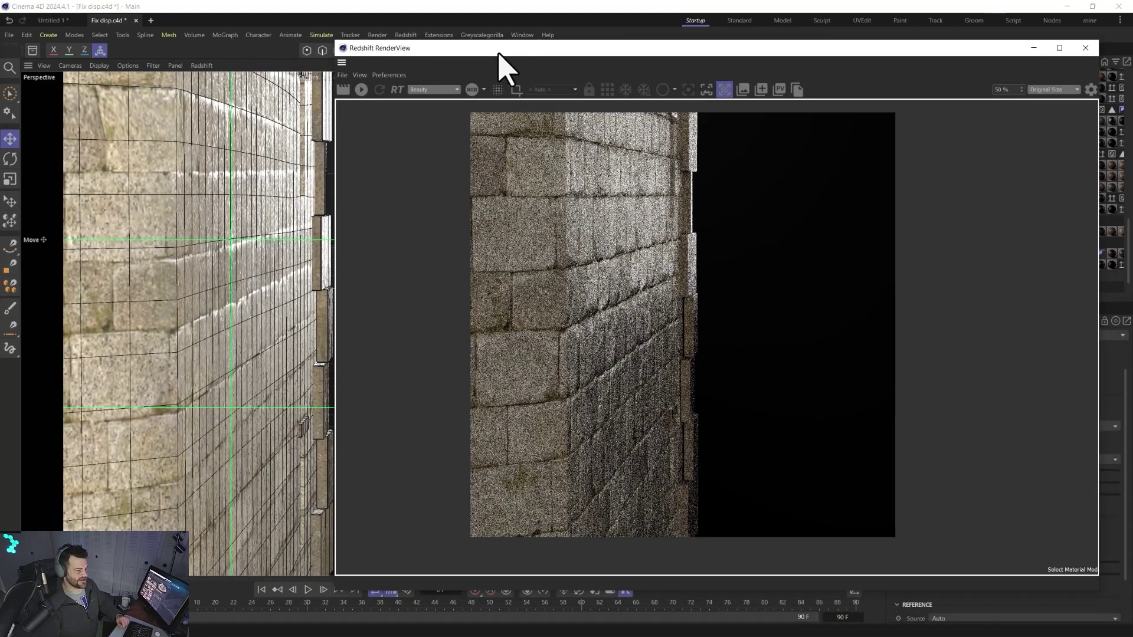
# Store the current RenderView image as a snapshot, leave material selection mode and start the interactive render.
pyautogui.click(760, 89)
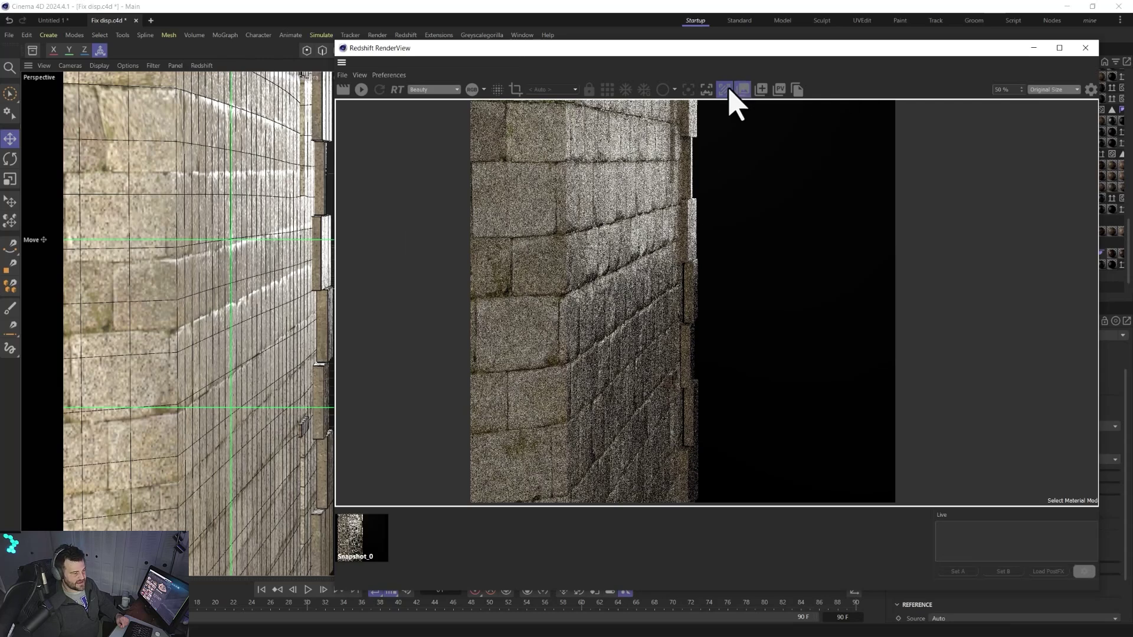
pyautogui.click(743, 89)
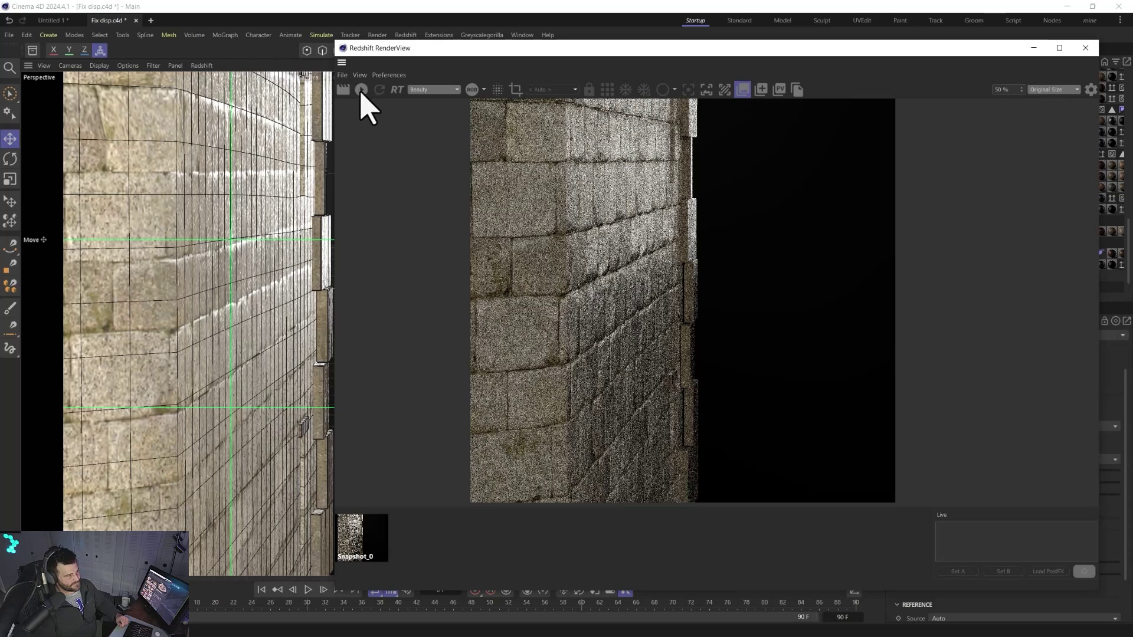
pyautogui.hotkey('ctrl', 'r')
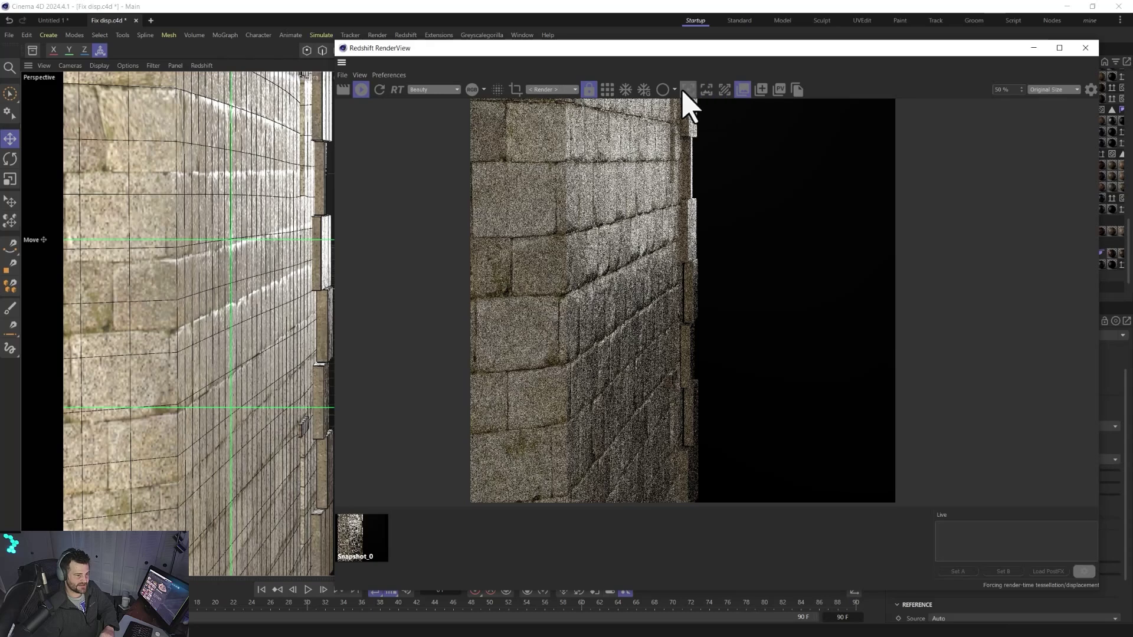
pyautogui.click(626, 89)
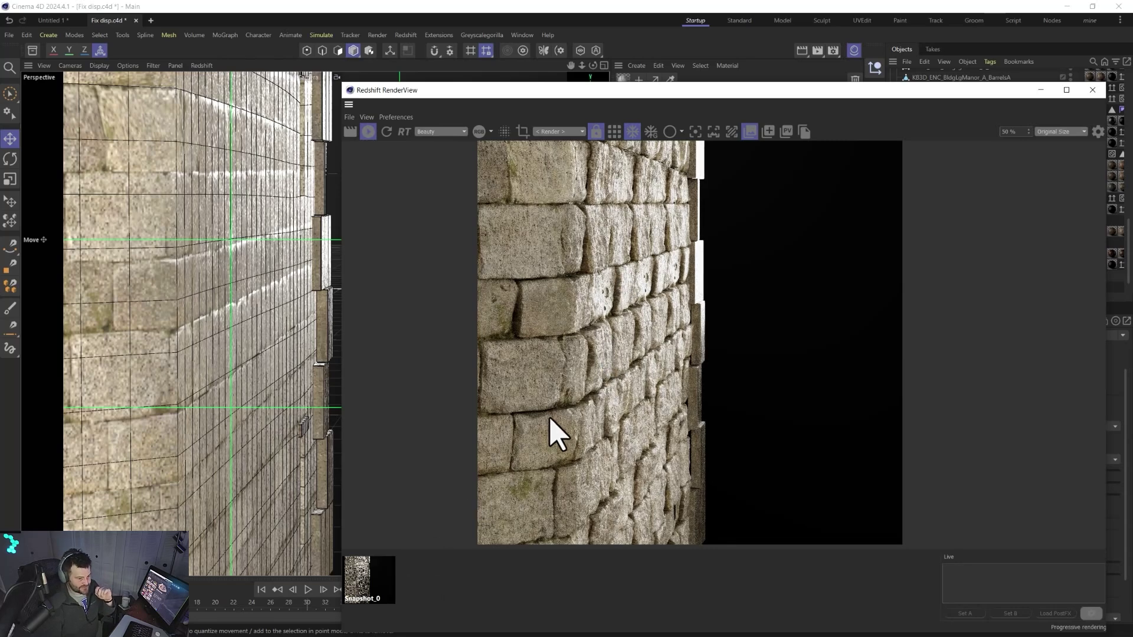
# Compare the stored snapshot with the live render of the displaced stone wall corner.
pyautogui.click(374, 578)
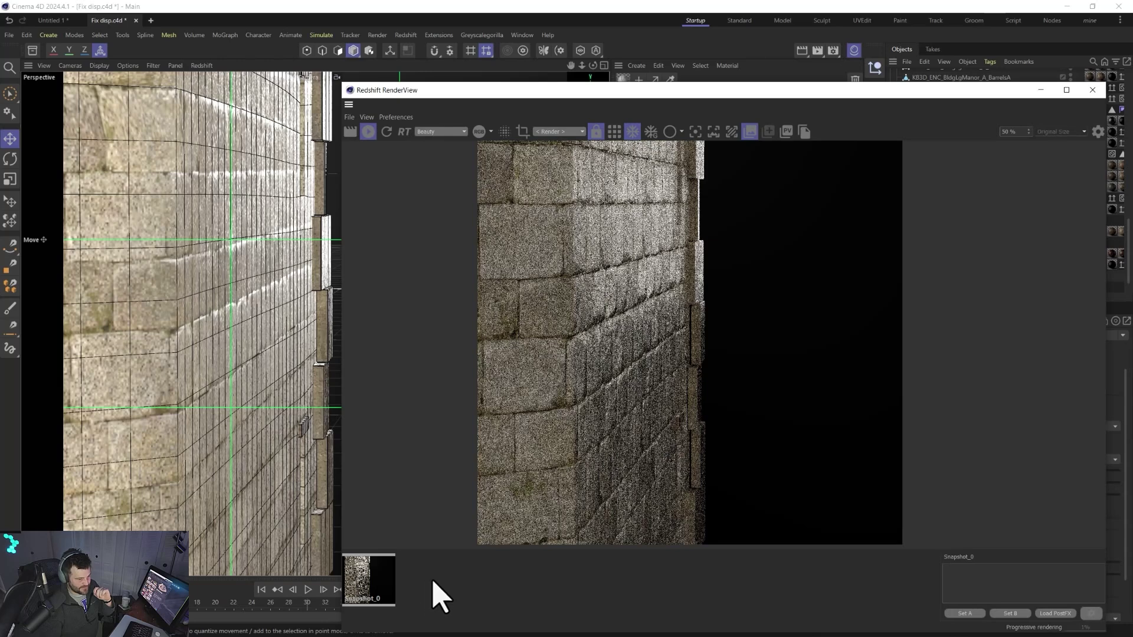
pyautogui.click(433, 582)
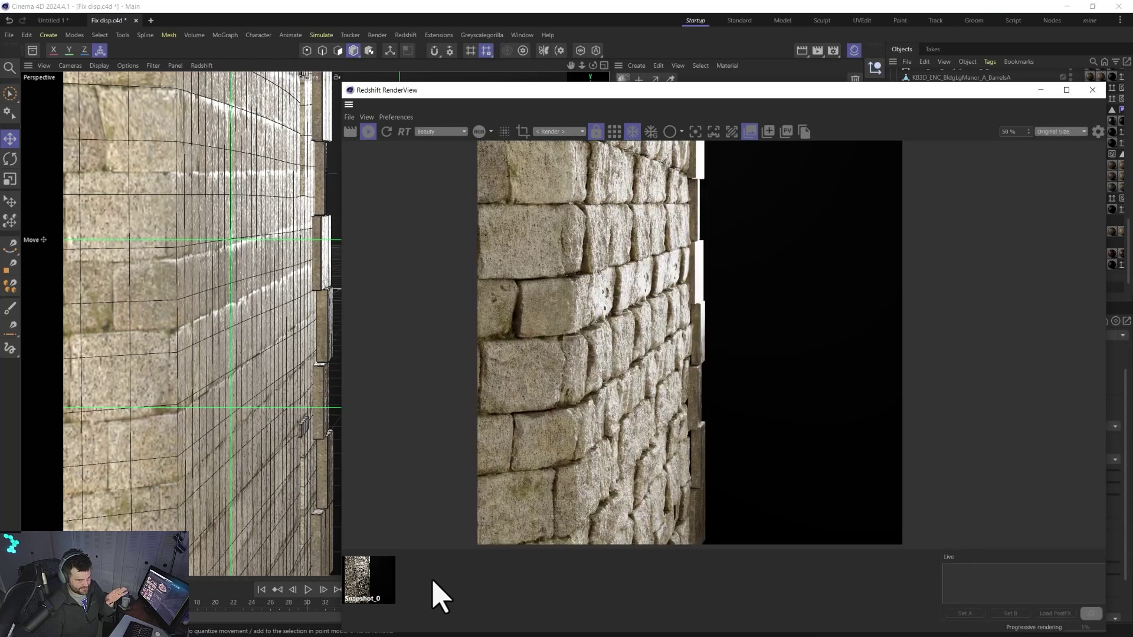
pyautogui.click(377, 585)
pyautogui.click(432, 591)
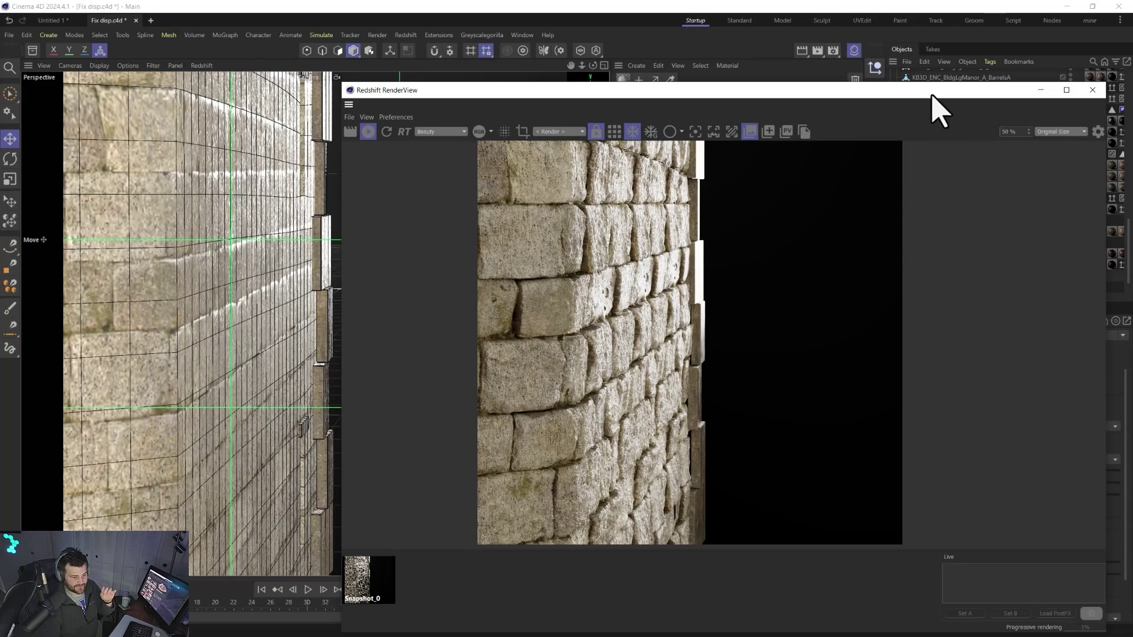
# Examine the rendered displacement on the wall stones around the tower's narrow lattice window.
pyautogui.moveTo(939, 110); pyautogui.dragTo(962, 106)
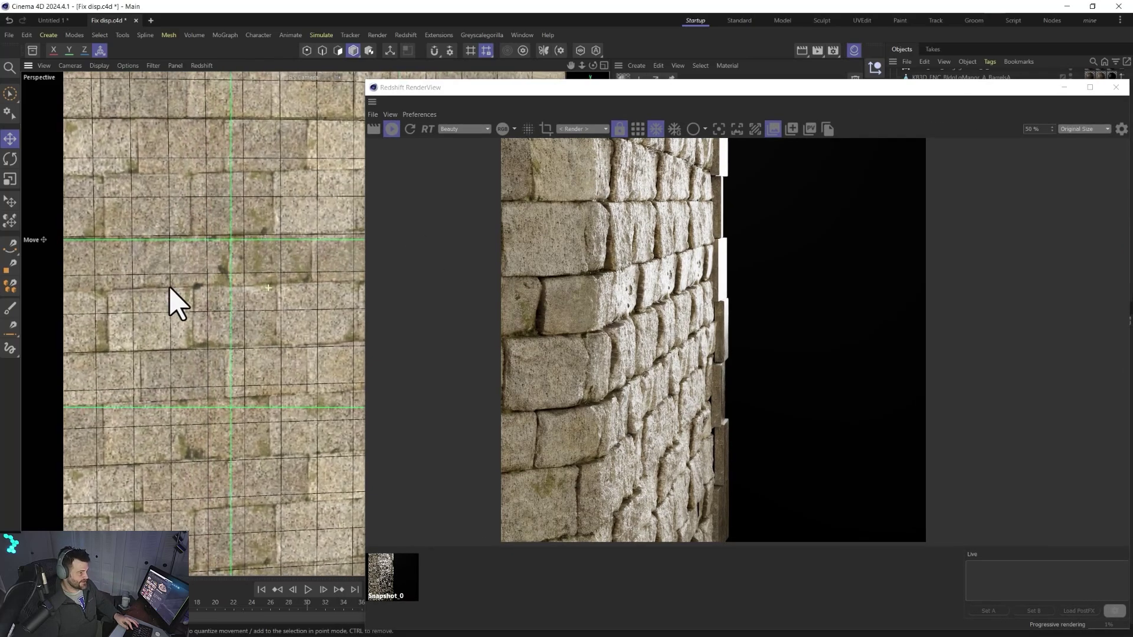
pyautogui.scroll(-5, 266, 295)
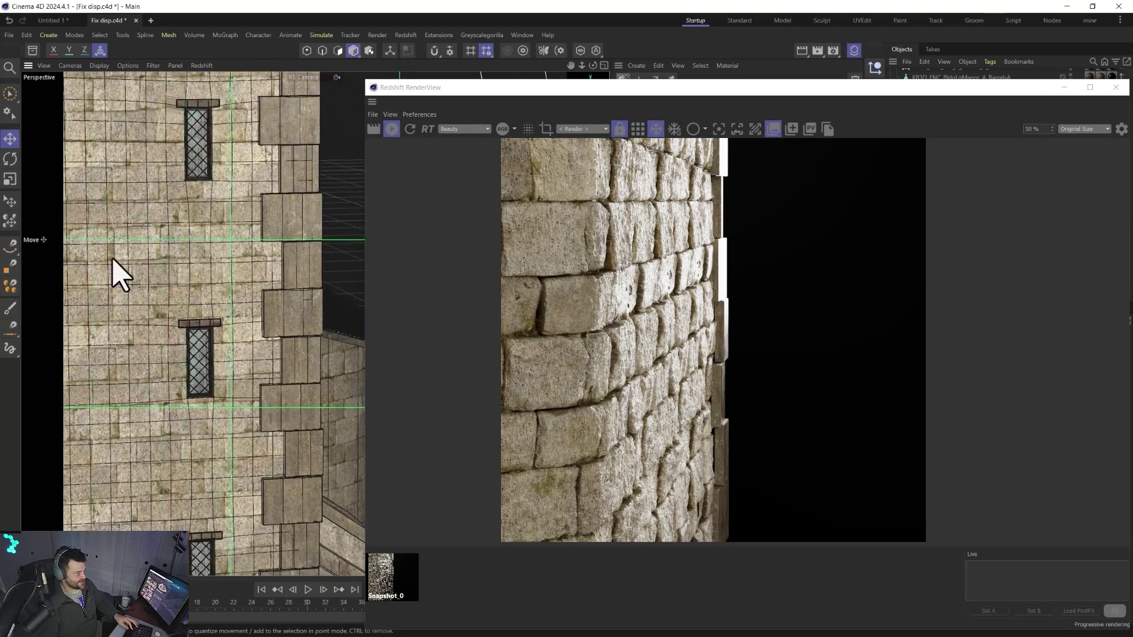
pyautogui.scroll(5, 228, 214)
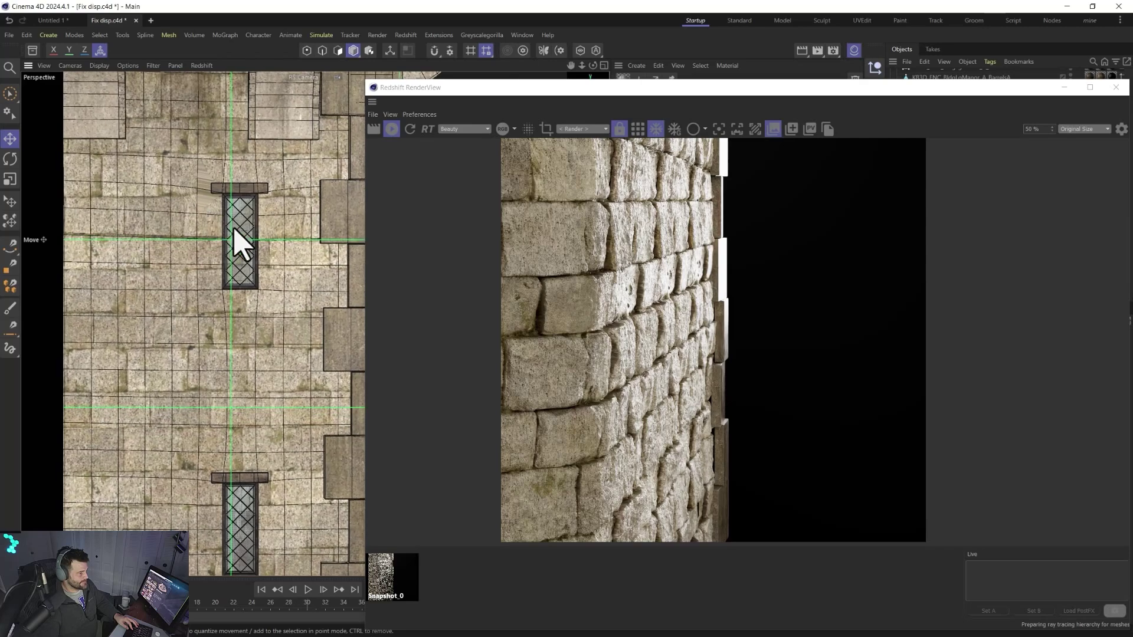
pyautogui.scroll(3, 253, 121)
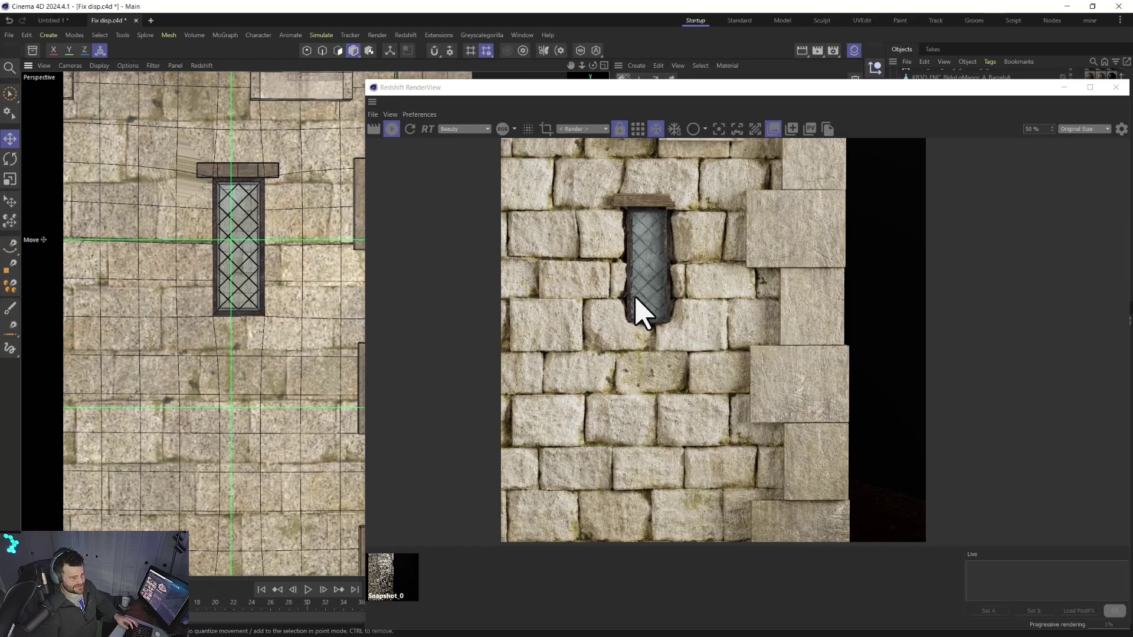
pyautogui.scroll(-2, 639, 317)
pyautogui.scroll(1, 640, 316)
pyautogui.scroll(-2, 215, 298)
pyautogui.scroll(-2, 216, 394)
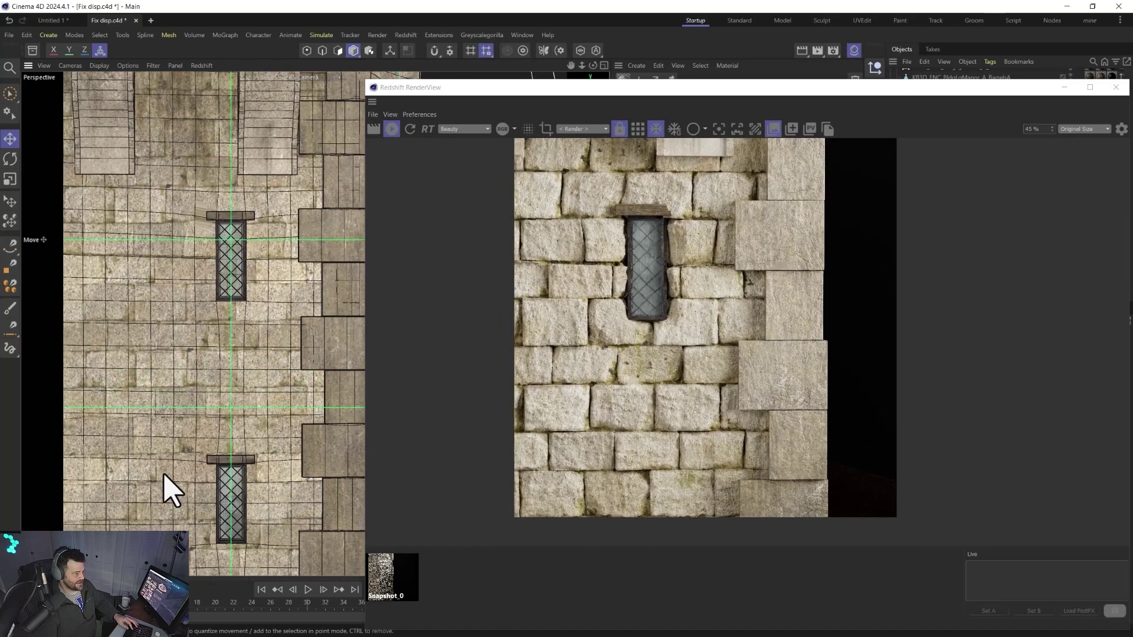
# Inspect the rendered walls beside and below the small tiled roof to compare remeshed and untouched stone areas.
pyautogui.keyDown('alt'); pyautogui.moveTo(165, 489); pyautogui.dragTo(371, 290); pyautogui.keyUp('alt')
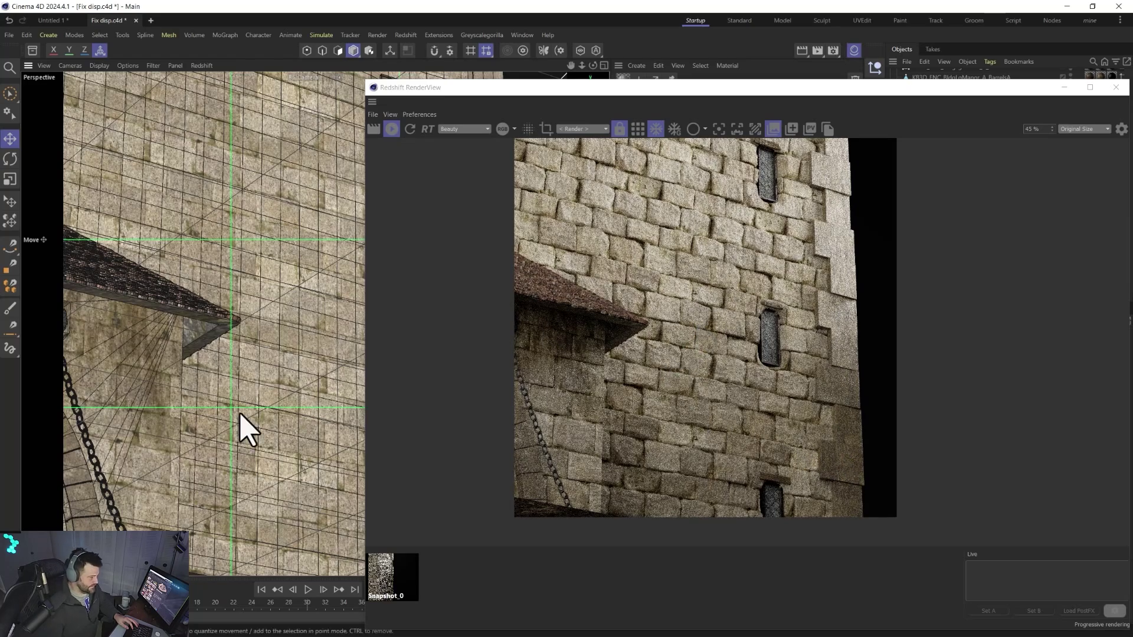
pyautogui.keyDown('alt'); pyautogui.moveTo(240, 430); pyautogui.dragTo(247, 354); pyautogui.keyUp('alt')
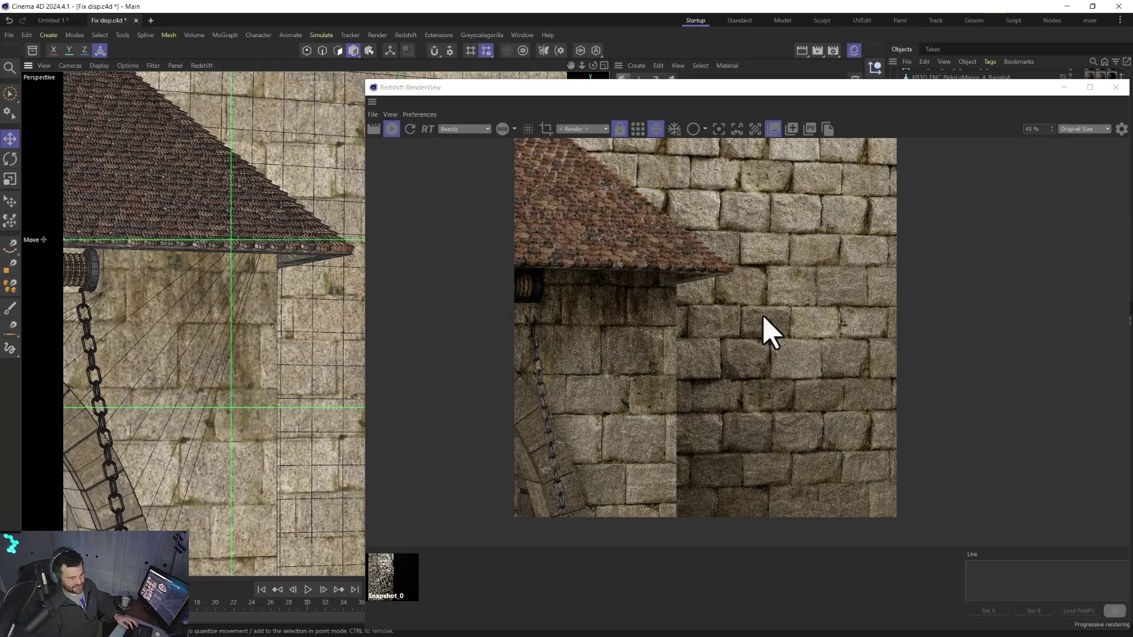
pyautogui.keyDown('alt'); pyautogui.moveTo(322, 142); pyautogui.dragTo(298, 514, button='middle'); pyautogui.keyUp('alt')
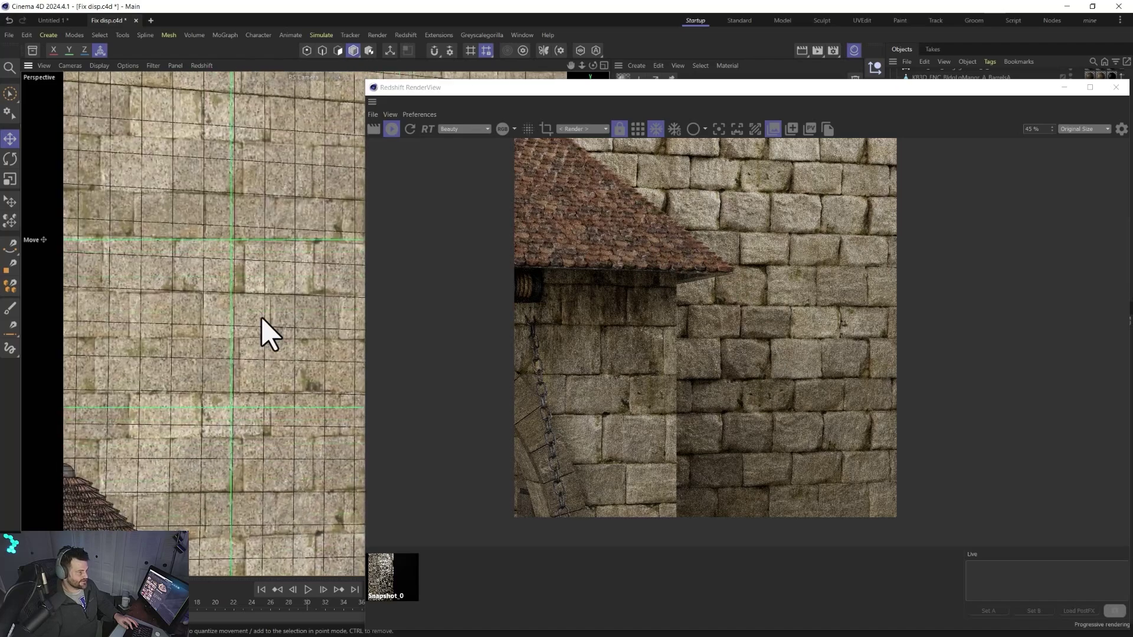
# Examine the rendered stone displacement across the castle's gatehouse facade and up close around the curved corner of the remeshed wall.
pyautogui.keyDown('alt'); pyautogui.moveTo(278, 240); pyautogui.dragTo(278, 337, button='middle'); pyautogui.keyUp('alt')
pyautogui.keyDown('alt'); pyautogui.moveTo(270, 320); pyautogui.dragTo(251, 260, button='right'); pyautogui.keyUp('alt')
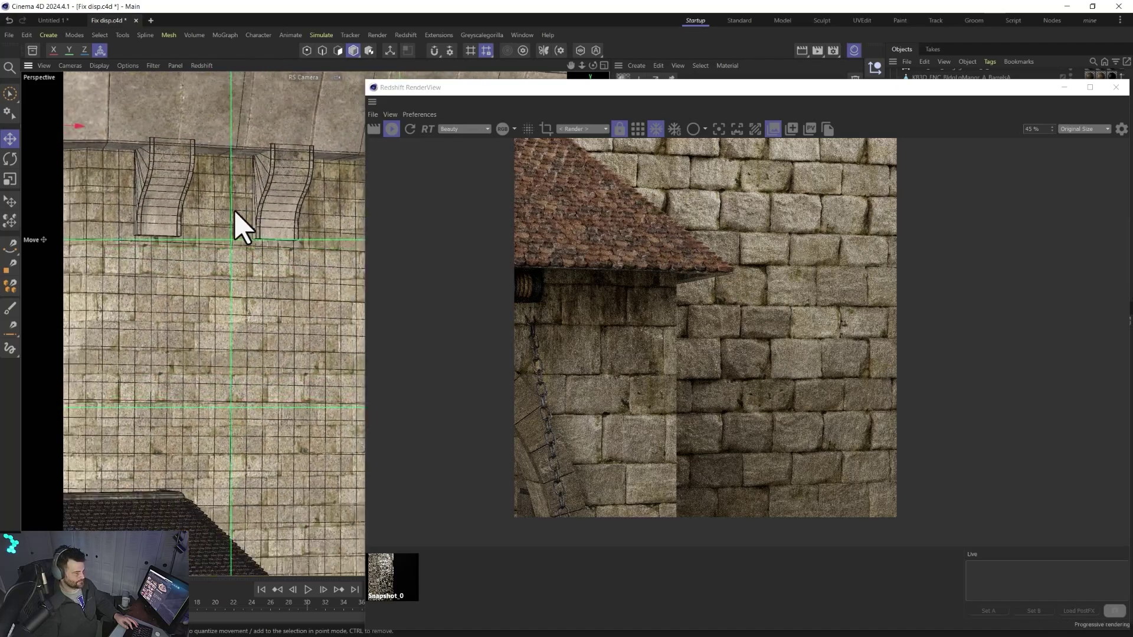
pyautogui.keyDown('alt'); pyautogui.moveTo(315, 324); pyautogui.dragTo(531, 236); pyautogui.keyUp('alt')
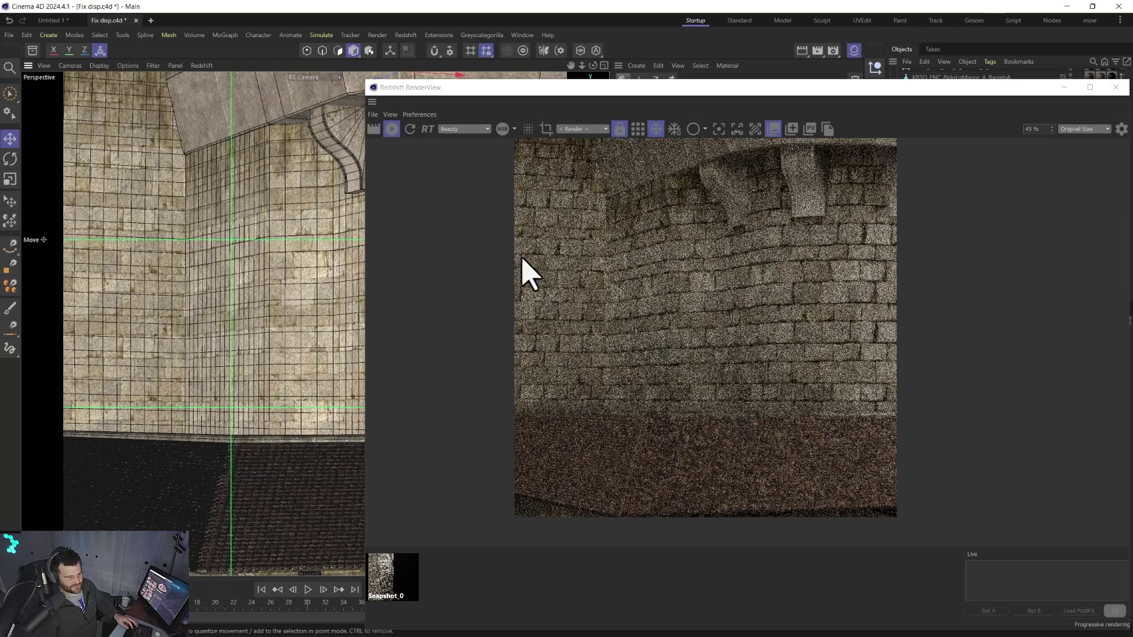
pyautogui.keyDown('alt'); pyautogui.moveTo(260, 295); pyautogui.dragTo(310, 198, button='right'); pyautogui.keyUp('alt')
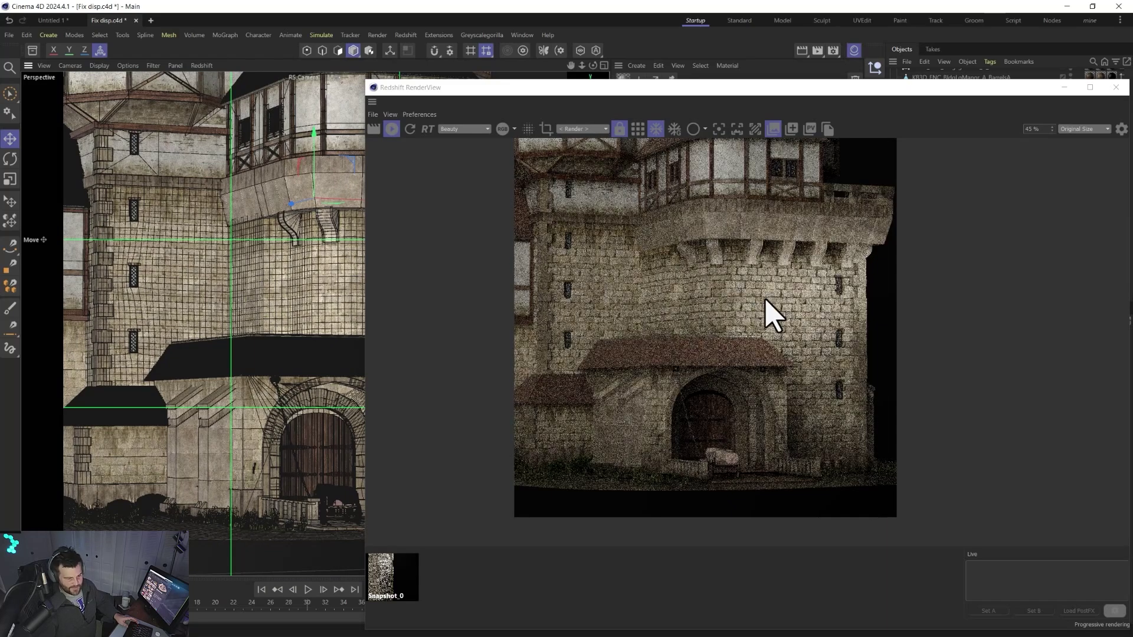
pyautogui.moveTo(631, 86); pyautogui.dragTo(865, 144)
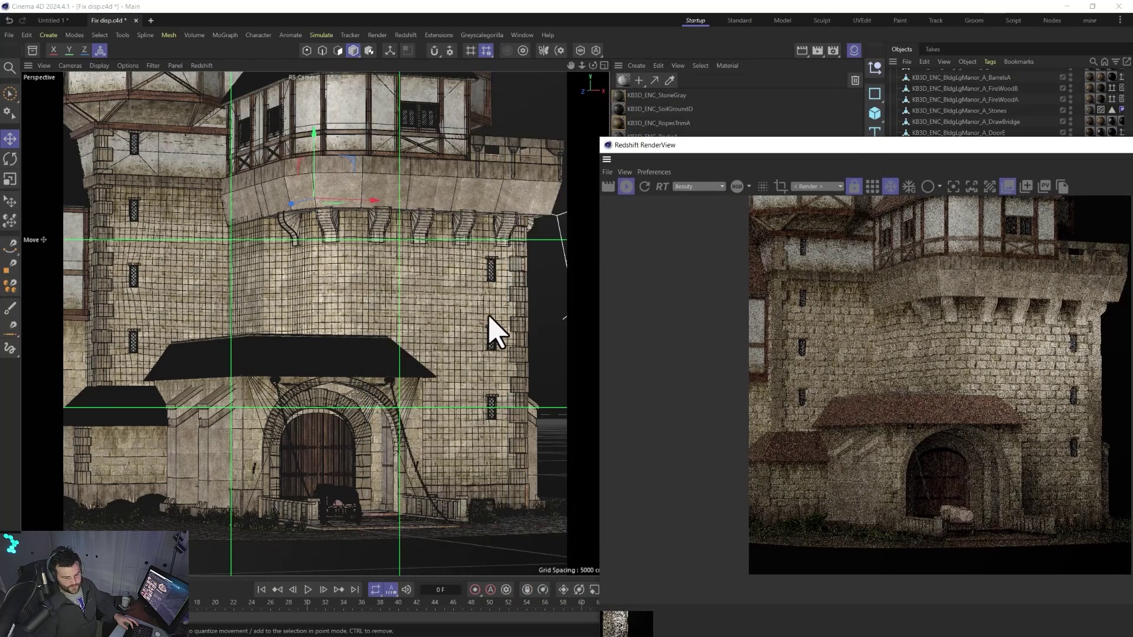
pyautogui.scroll(10, 389, 236)
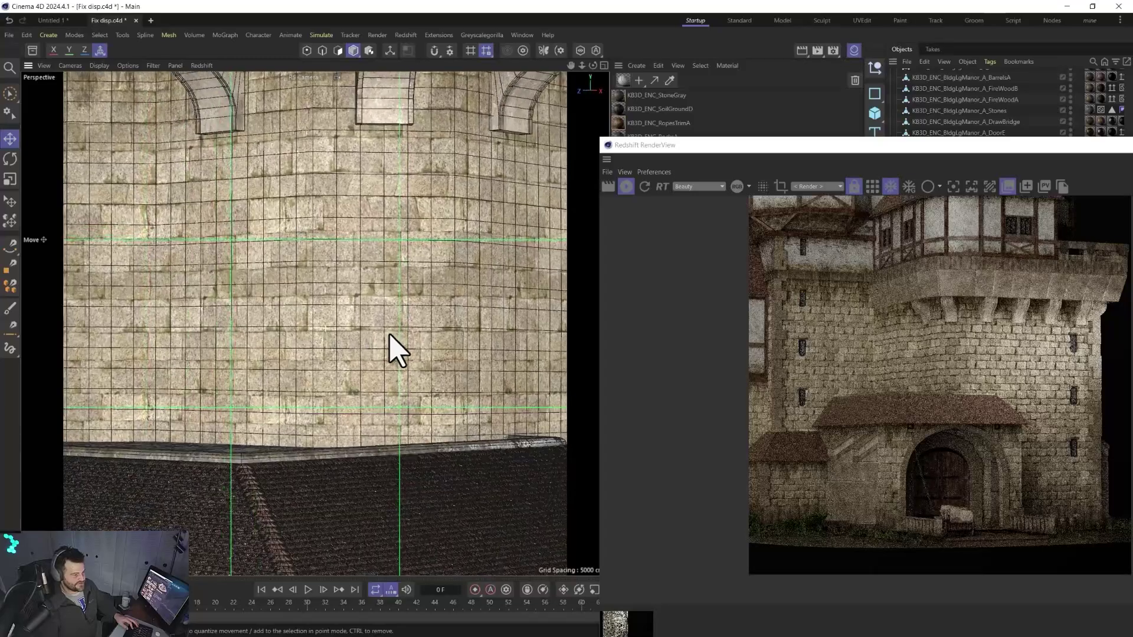
pyautogui.keyDown('alt'); pyautogui.moveTo(426, 293); pyautogui.dragTo(419, 336, button='right'); pyautogui.keyUp('alt')
pyautogui.keyDown('alt'); pyautogui.moveTo(397, 383); pyautogui.dragTo(389, 418); pyautogui.keyUp('alt')
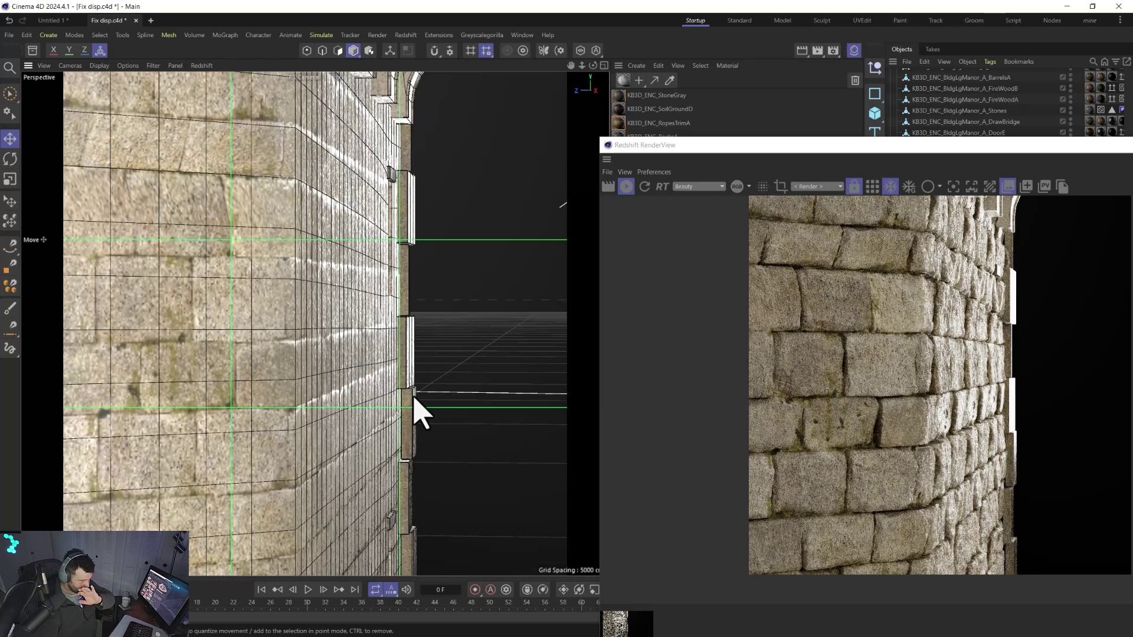
pyautogui.keyDown('alt'); pyautogui.moveTo(324, 397); pyautogui.dragTo(557, 384); pyautogui.keyUp('alt')
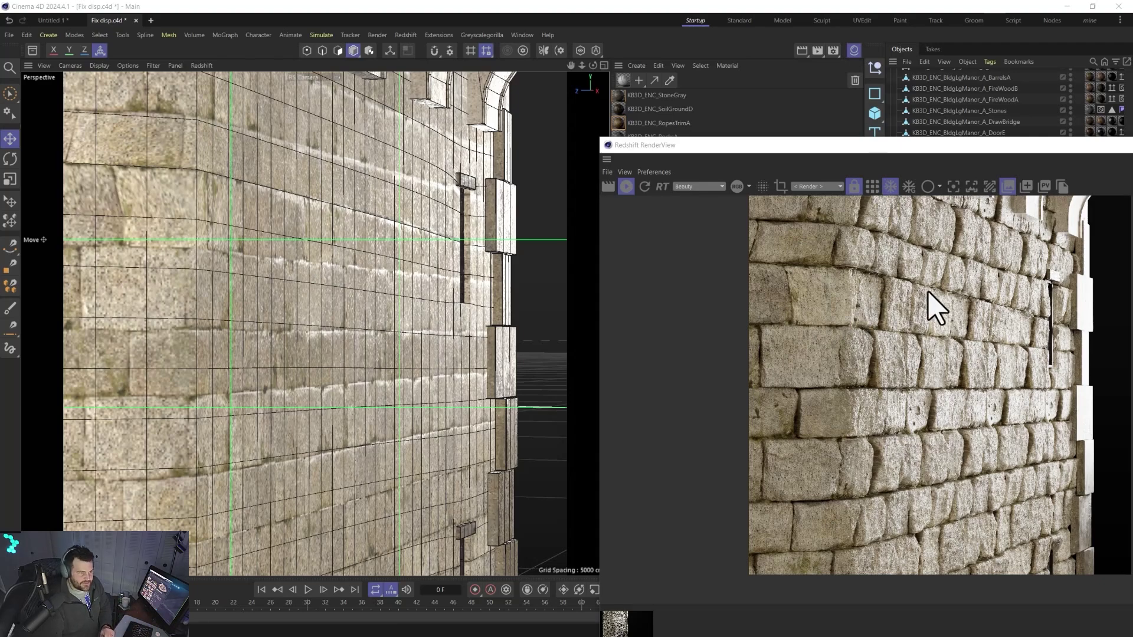
# Set the remeshed wall's RS Object maximum displacement and displacement scale to 0.1.
pyautogui.moveTo(917, 151); pyautogui.dragTo(402, 72)
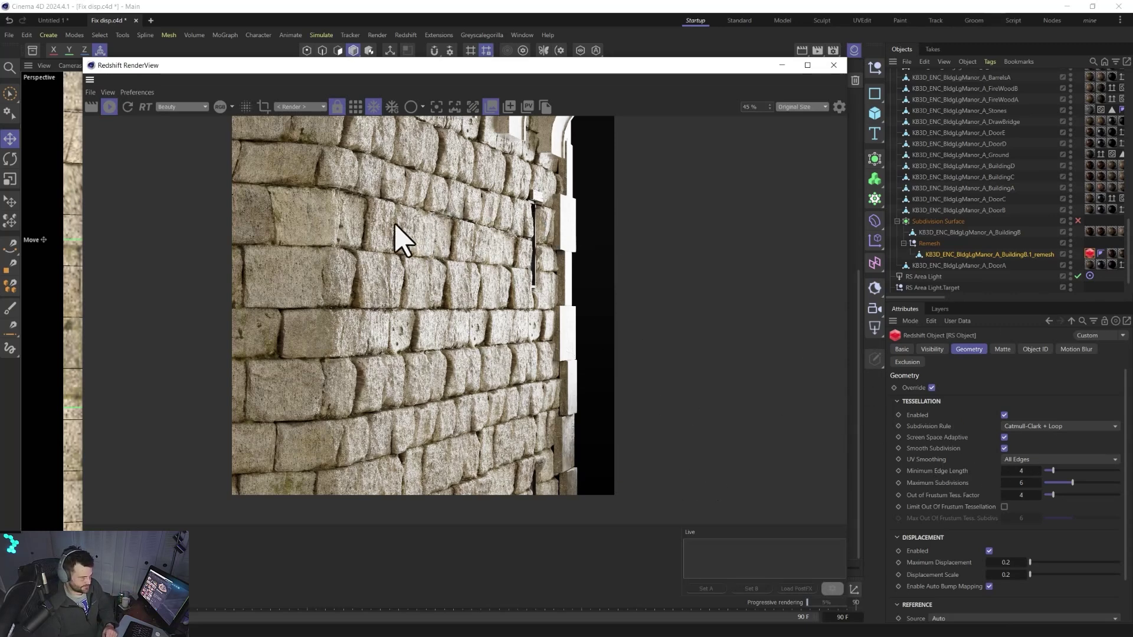
pyautogui.scroll(4, 354, 303)
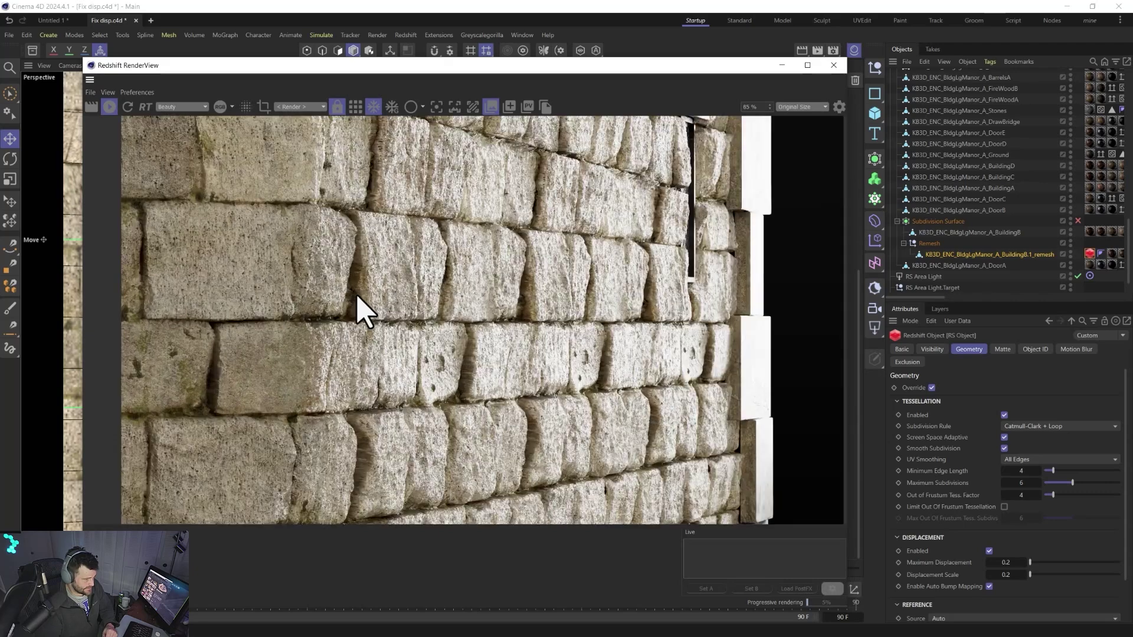
pyautogui.scroll(-2, 361, 321)
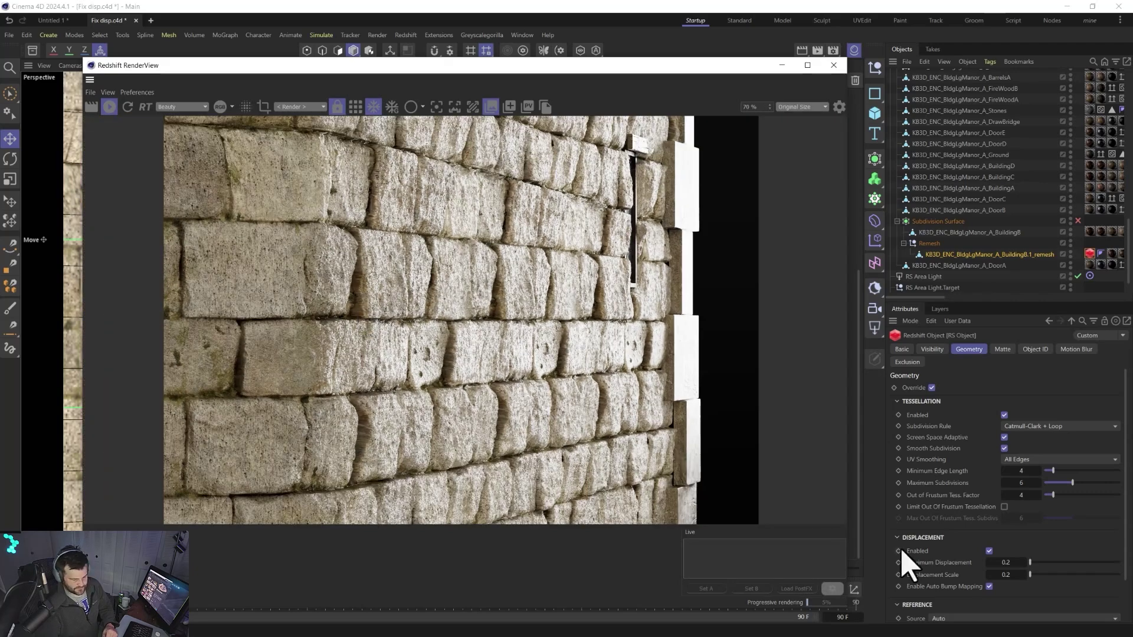
pyautogui.click(1011, 561)
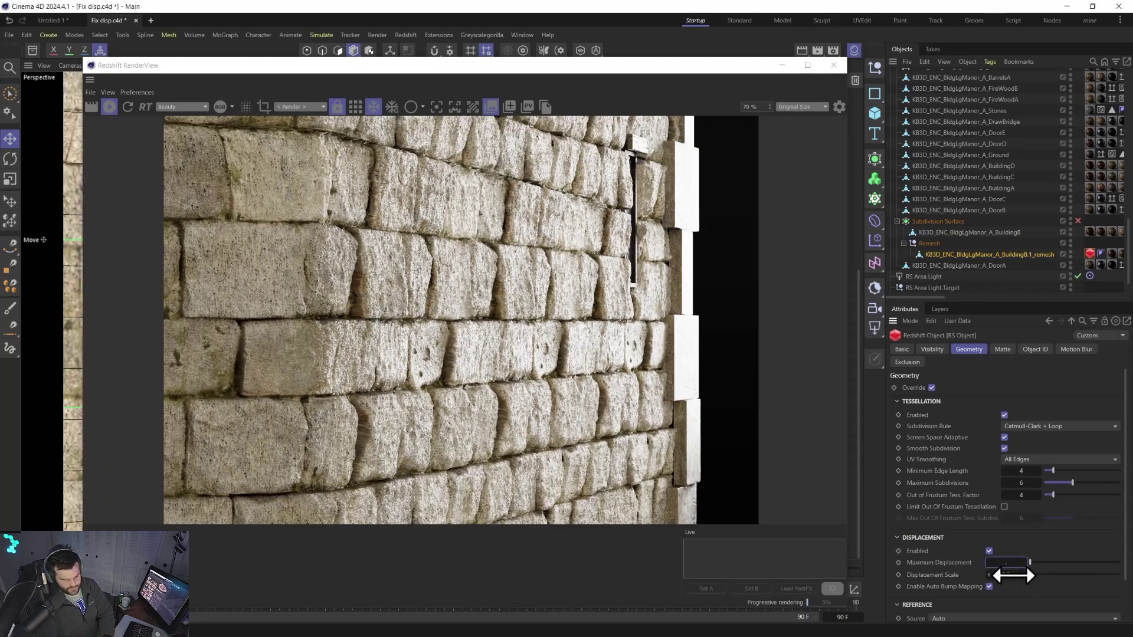
pyautogui.write('0.1')
pyautogui.press('Tab')
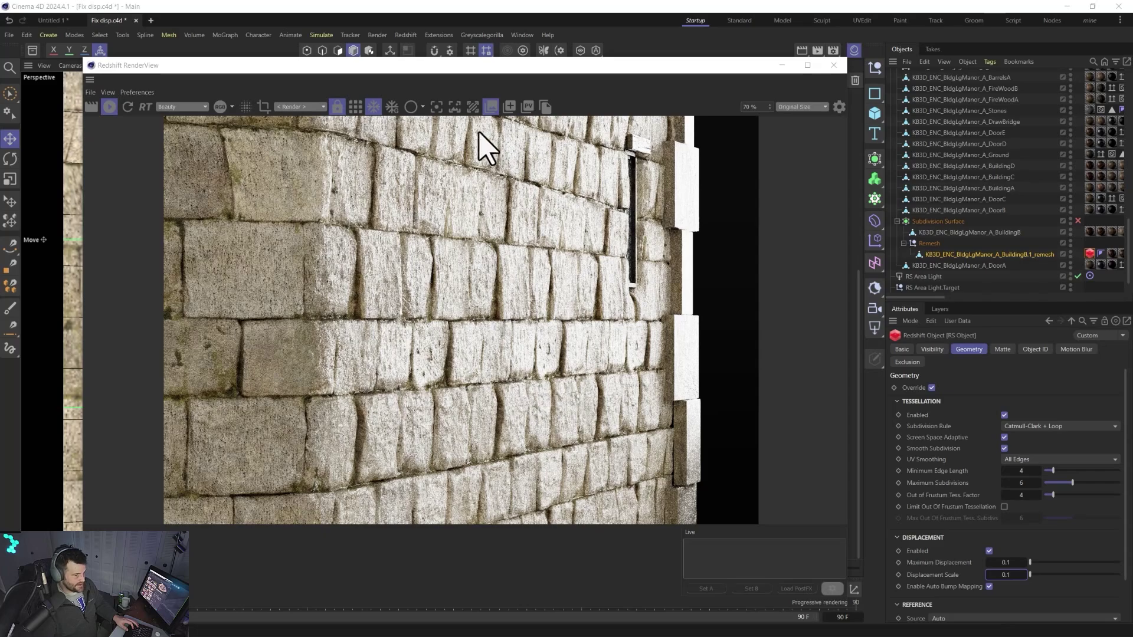
# With the lattice window framed in the render, set the remeshed wall's maximum displacement and displacement scale to 0.15.
pyautogui.moveTo(448, 83); pyautogui.dragTo(847, 86)
pyautogui.scroll(5, 324, 278)
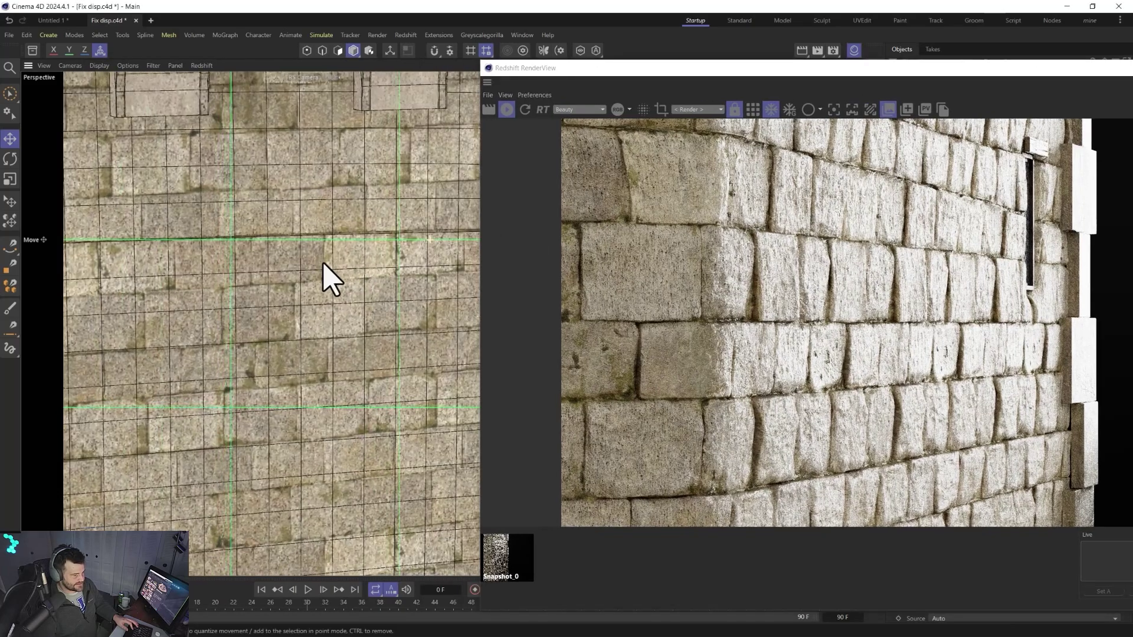
pyautogui.scroll(-4, 233, 260)
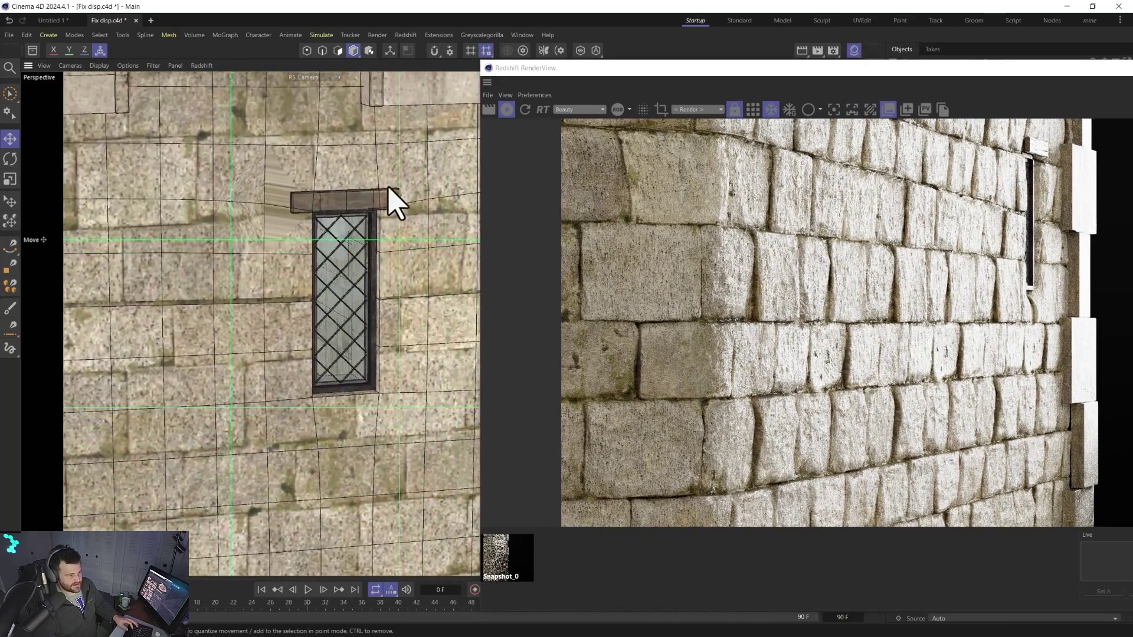
pyautogui.moveTo(852, 69); pyautogui.dragTo(401, 62)
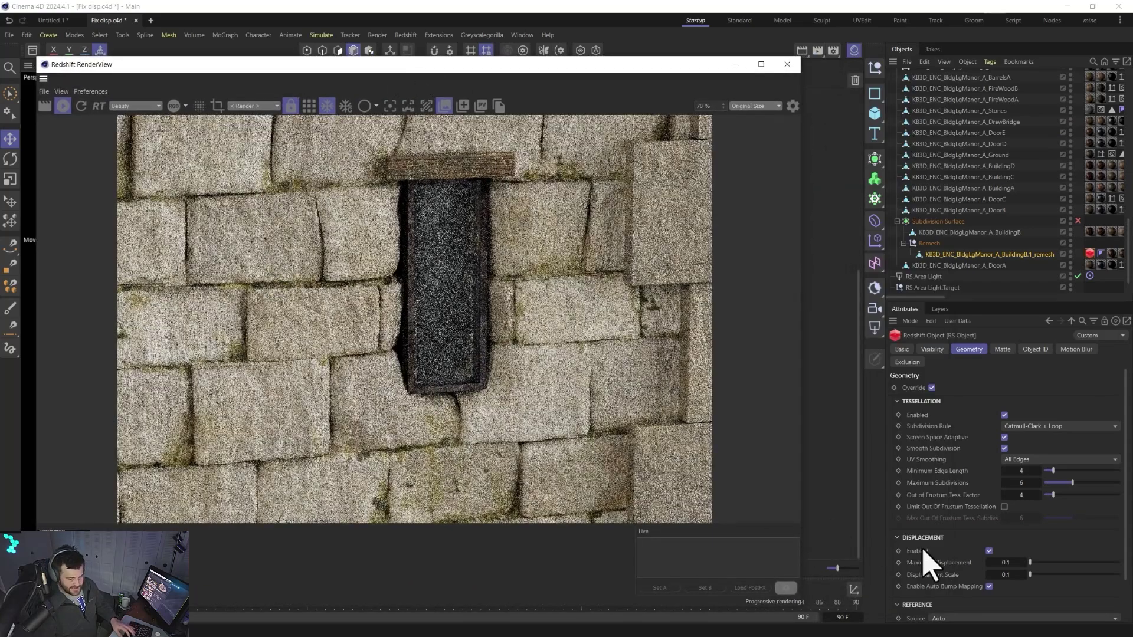
pyautogui.click(1009, 563)
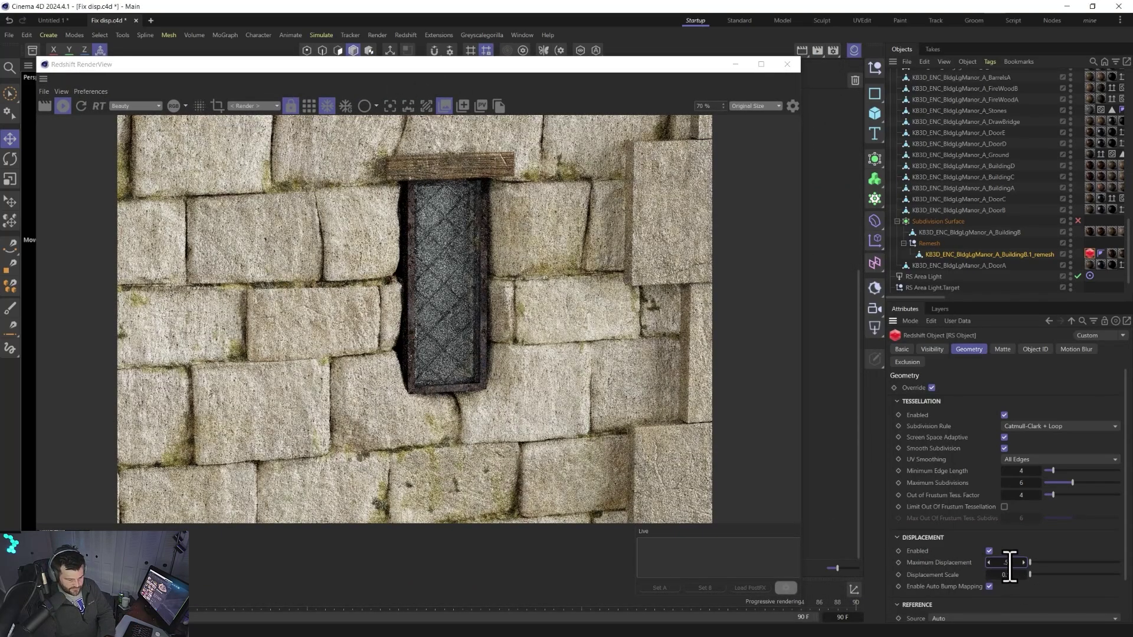
pyautogui.write('5')
pyautogui.press('Tab')
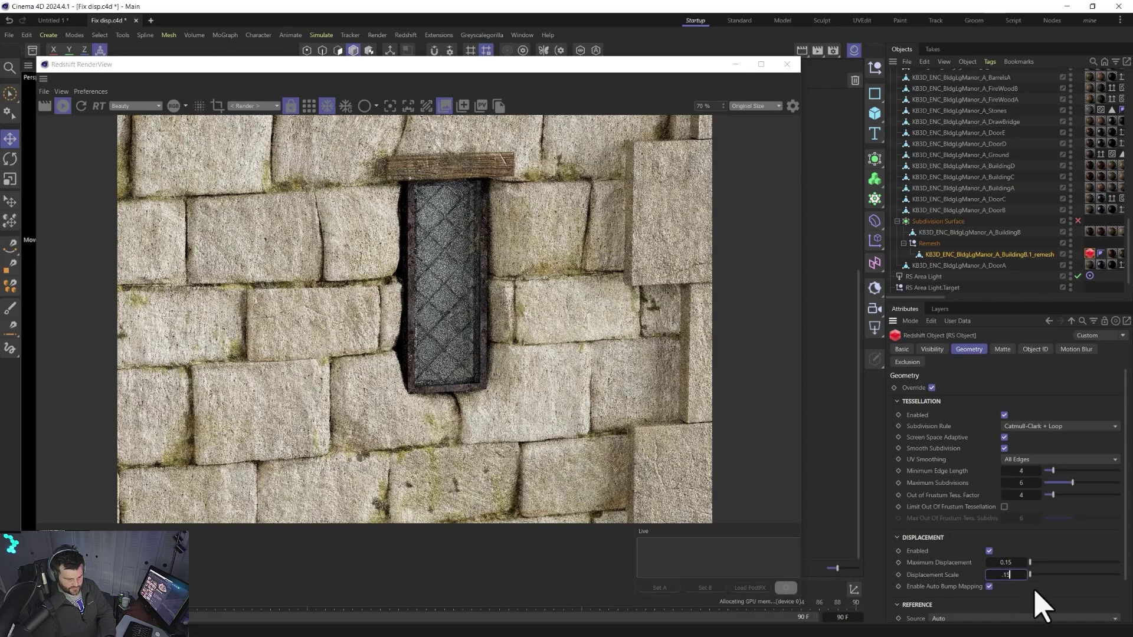
pyautogui.write('0.15')
pyautogui.press('Return')
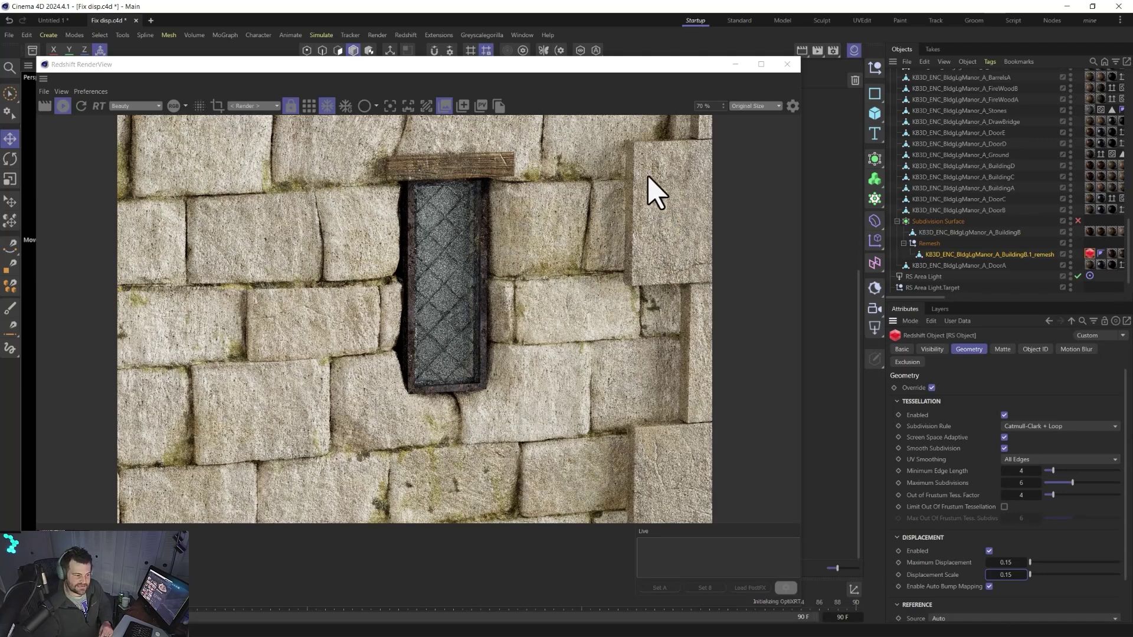
# Inspect the rendered stones around the lattice window from front and oblique angles, plus the untouched pier beneath the small tiled roof.
pyautogui.scroll(-3, 671, 210)
pyautogui.scroll(-1, 671, 211)
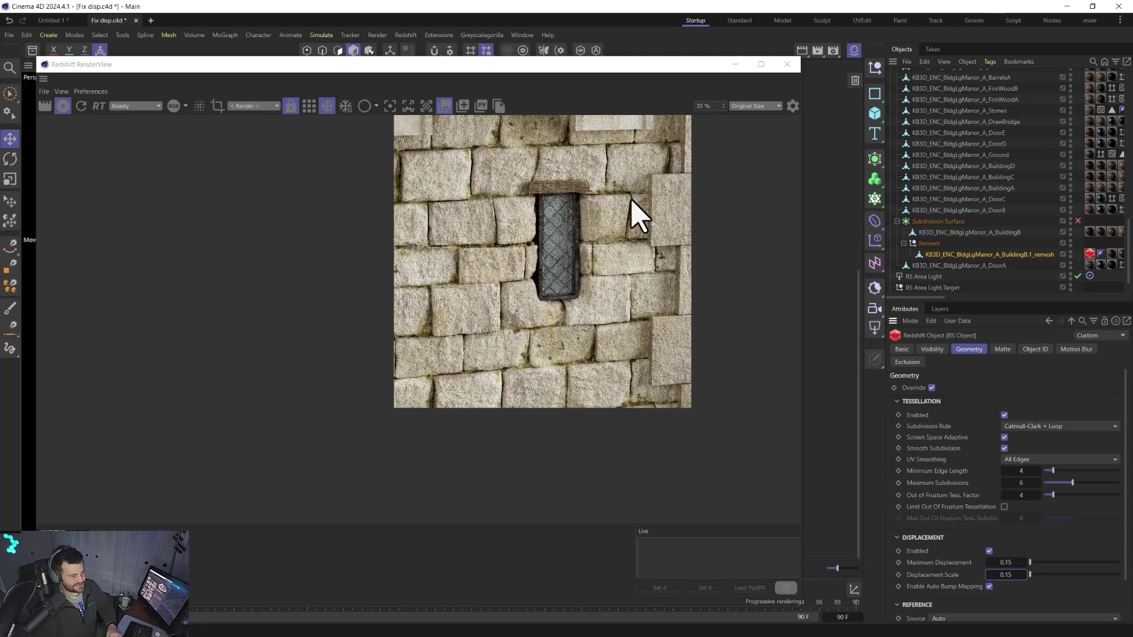
pyautogui.scroll(2, 579, 317)
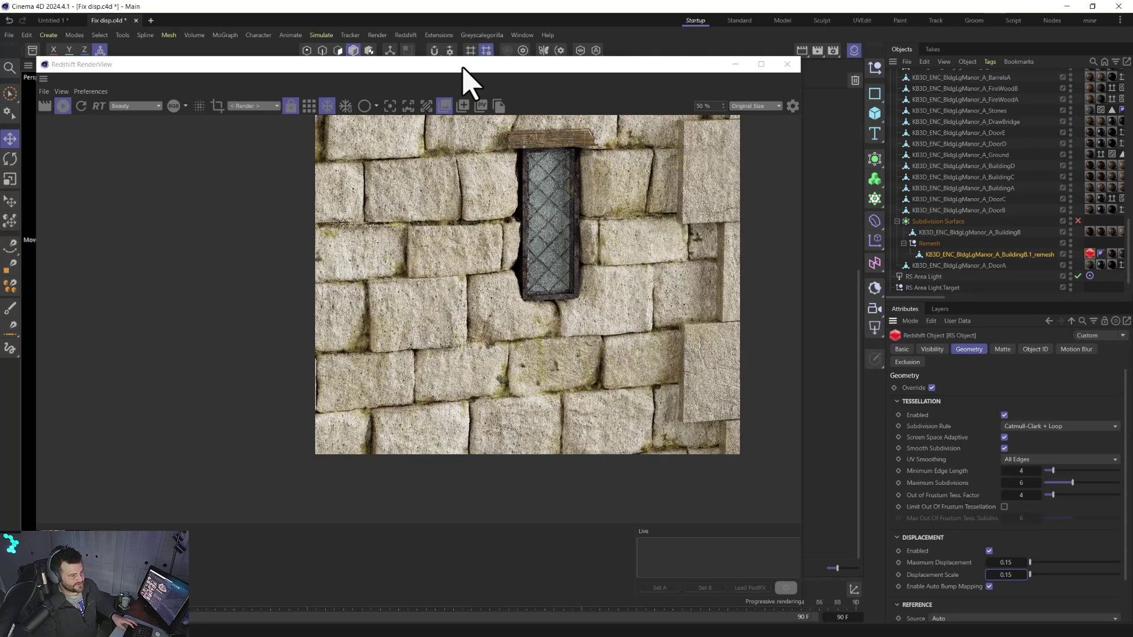
pyautogui.moveTo(464, 74); pyautogui.dragTo(808, 92)
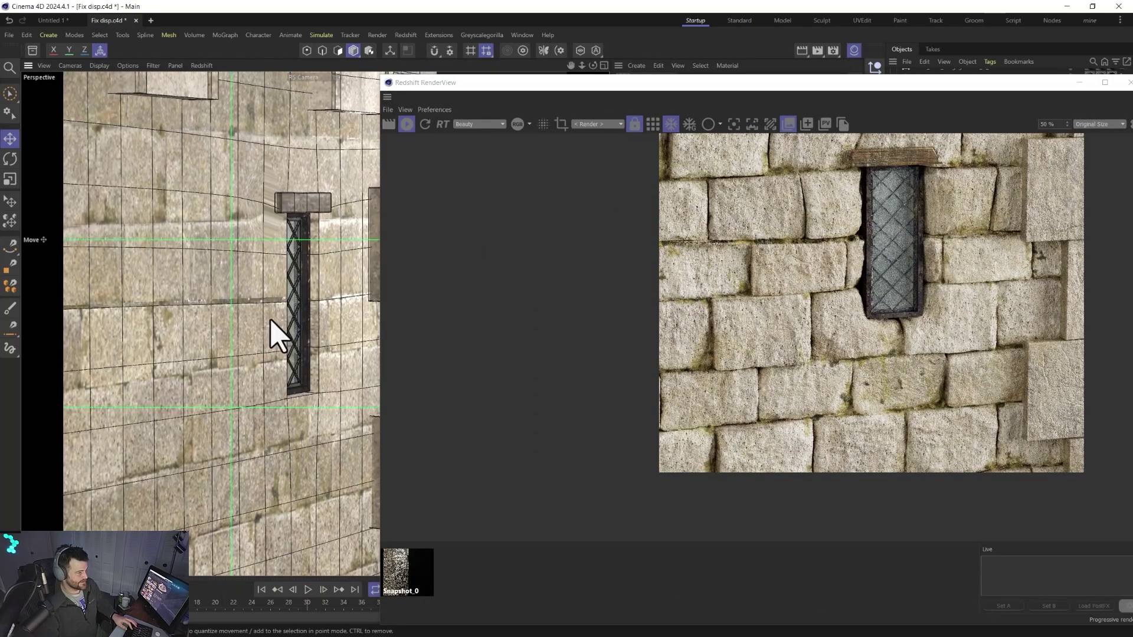
pyautogui.keyDown('alt'); pyautogui.moveTo(270, 320); pyautogui.dragTo(261, 466, button='right'); pyautogui.keyUp('alt')
pyautogui.keyDown('alt'); pyautogui.moveTo(242, 401); pyautogui.dragTo(366, 360, button='middle'); pyautogui.keyUp('alt')
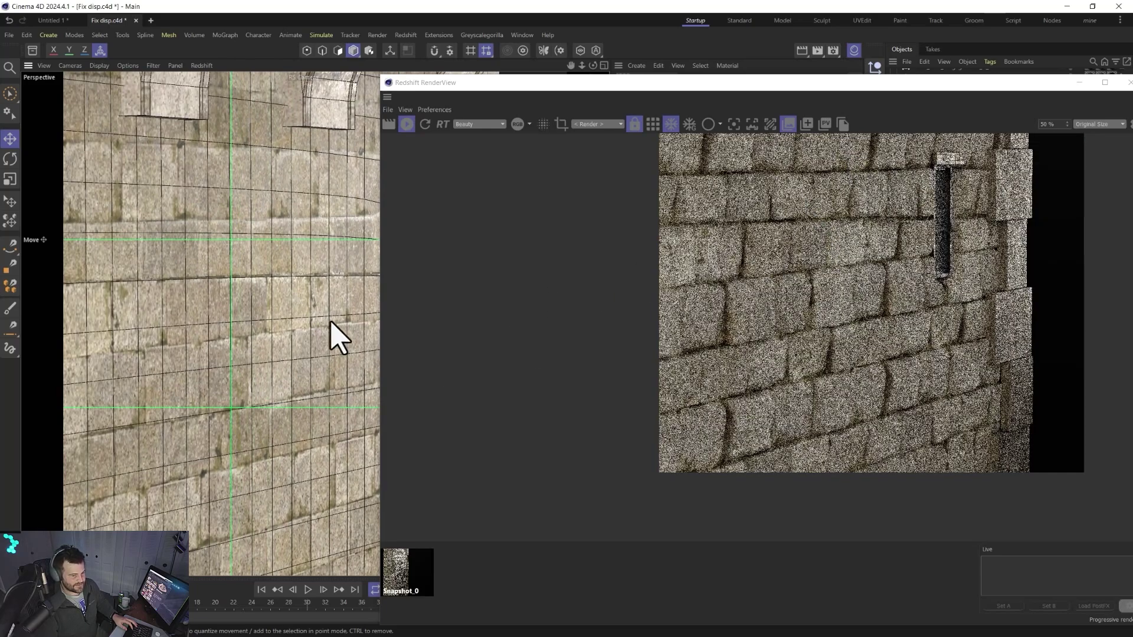
pyautogui.keyDown('alt'); pyautogui.moveTo(228, 329); pyautogui.dragTo(297, 312); pyautogui.keyUp('alt')
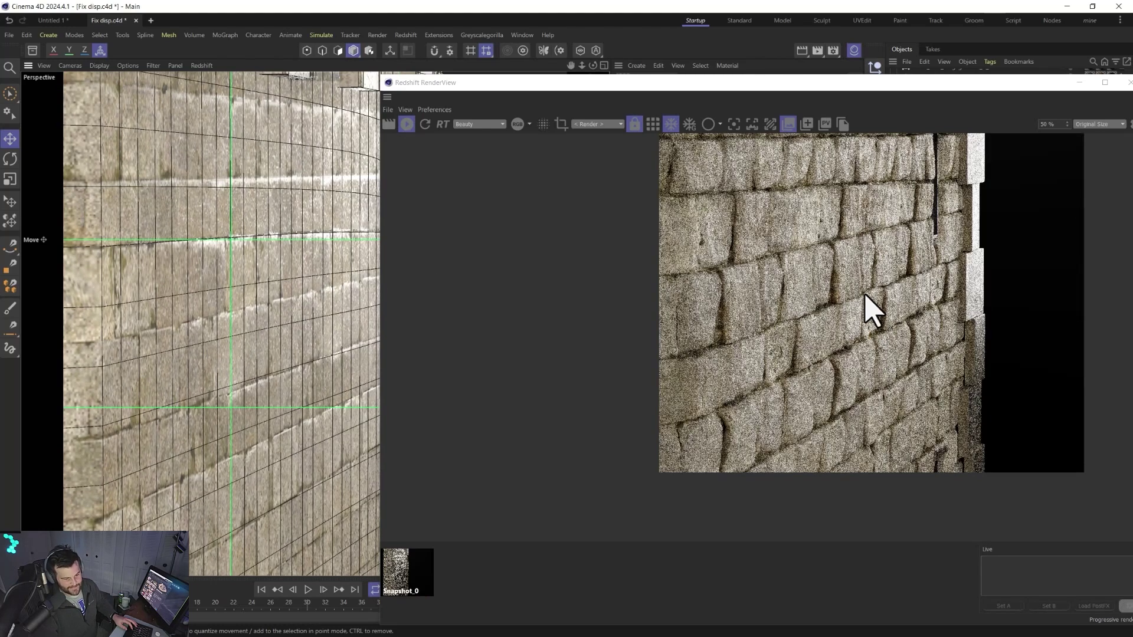
pyautogui.keyDown('alt'); pyautogui.moveTo(354, 301); pyautogui.dragTo(136, 307); pyautogui.keyUp('alt')
pyautogui.scroll(-8, 261, 329)
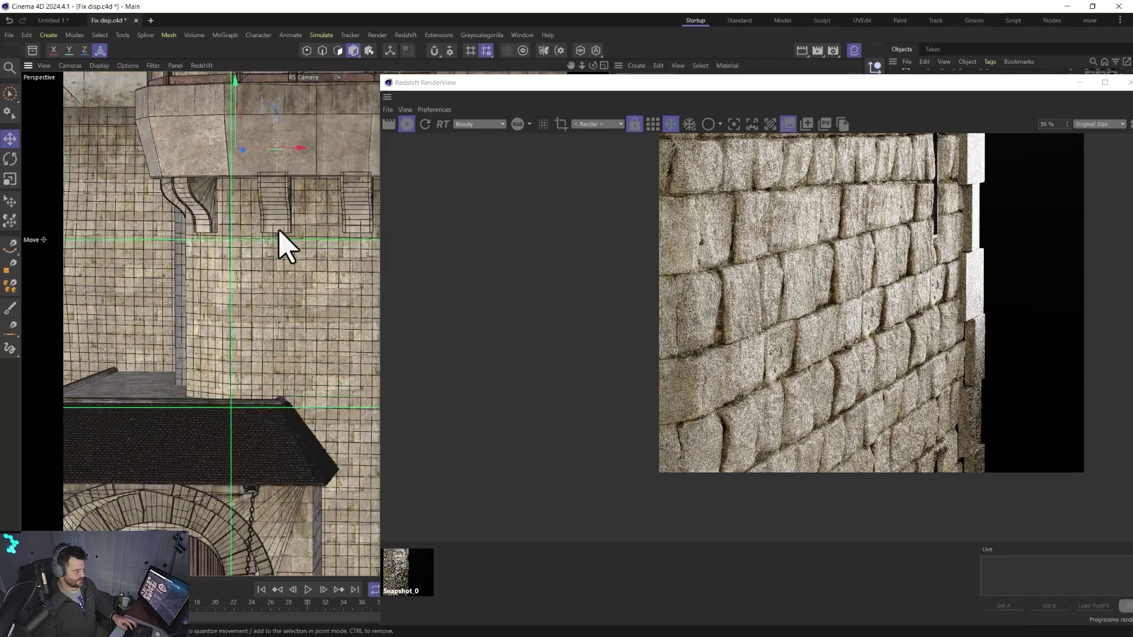
pyautogui.scroll(3, 235, 362)
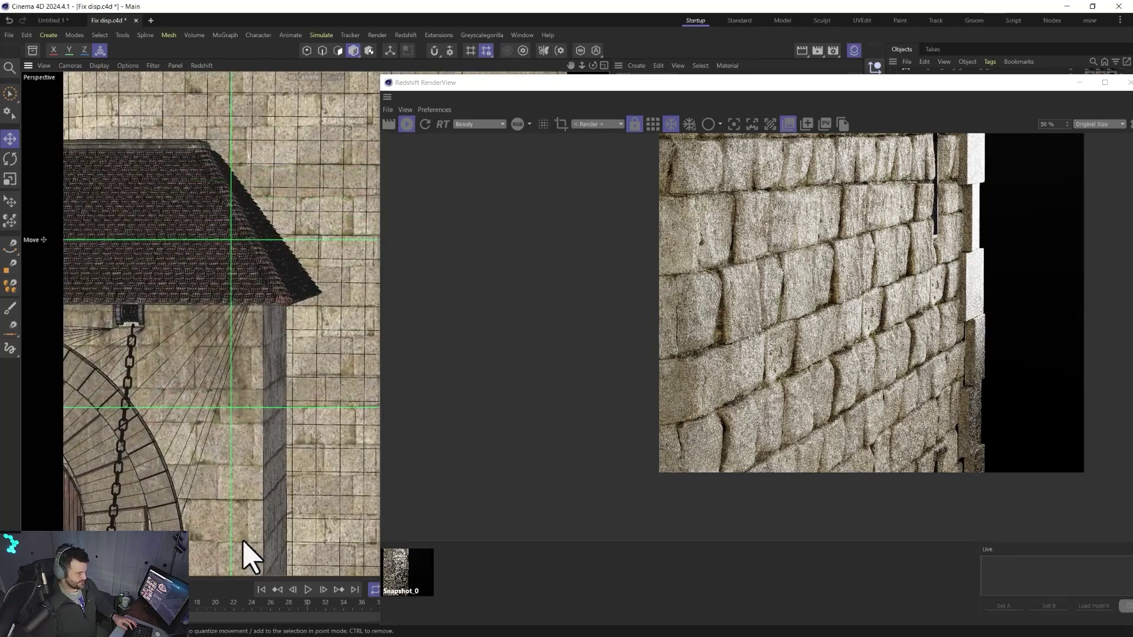
pyautogui.keyDown('alt'); pyautogui.moveTo(244, 541); pyautogui.dragTo(220, 307); pyautogui.keyUp('alt')
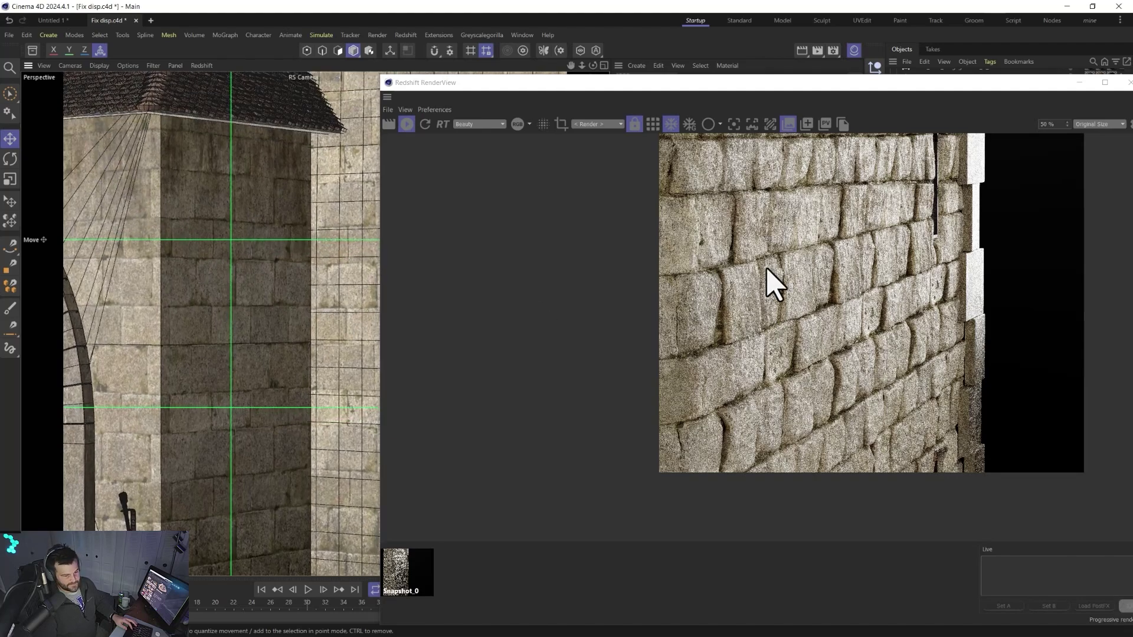
pyautogui.scroll(-1, 868, 268)
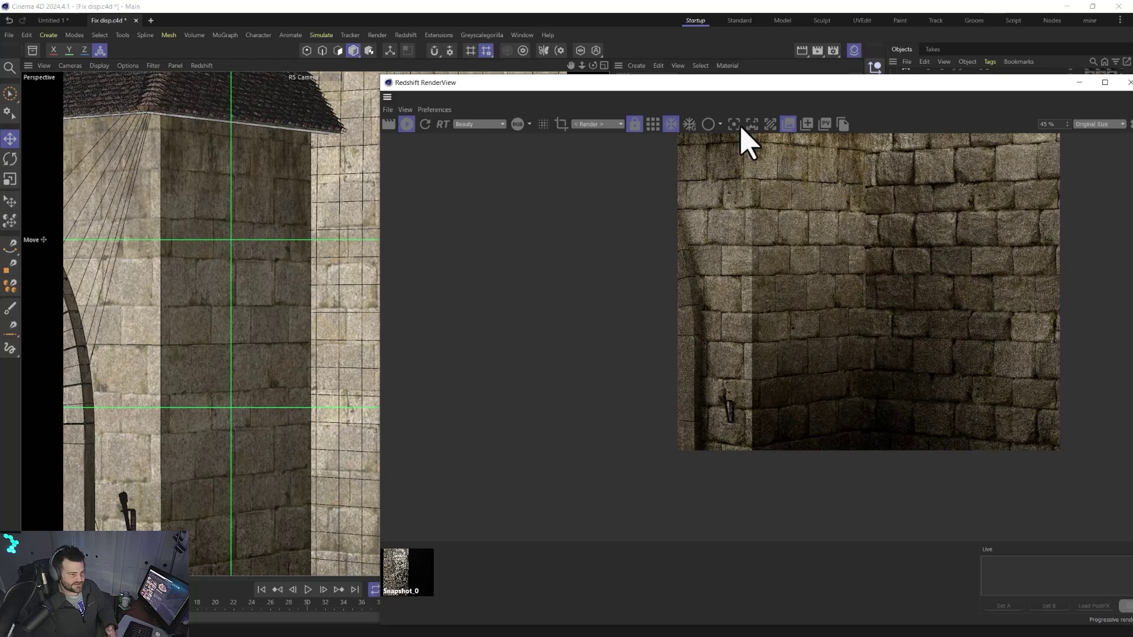
# Copy the RS Object tag from the remeshed wall onto KB3D_ENC_BldgLgManor_A_BuildingB and check the pier's render beneath the tiled roof.
pyautogui.moveTo(749, 86); pyautogui.dragTo(803, 378)
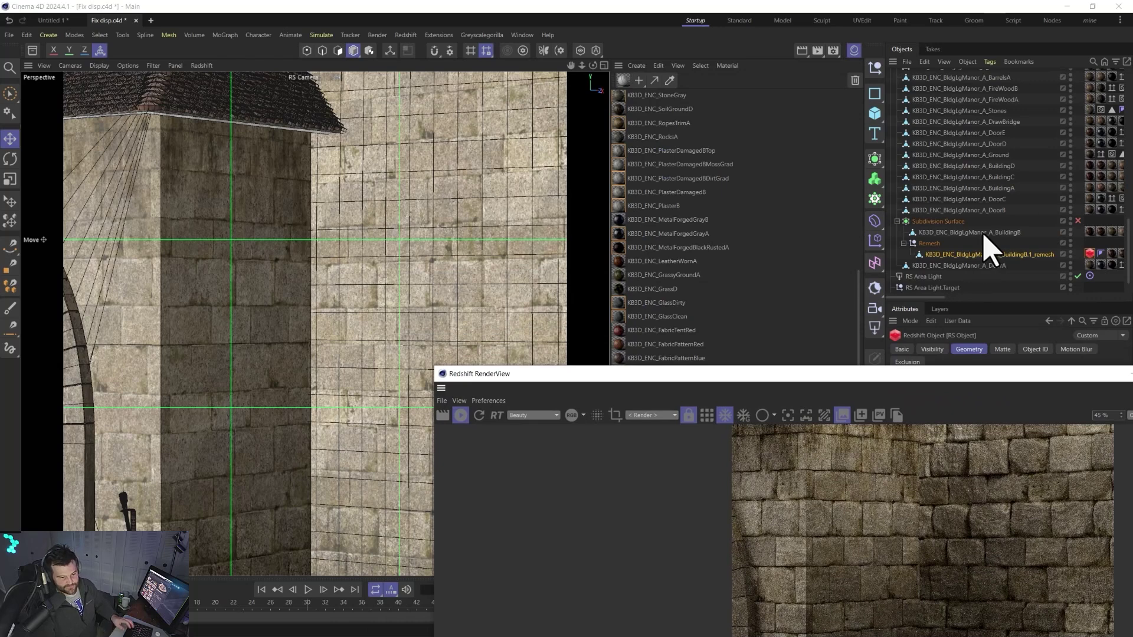
pyautogui.click(1089, 252)
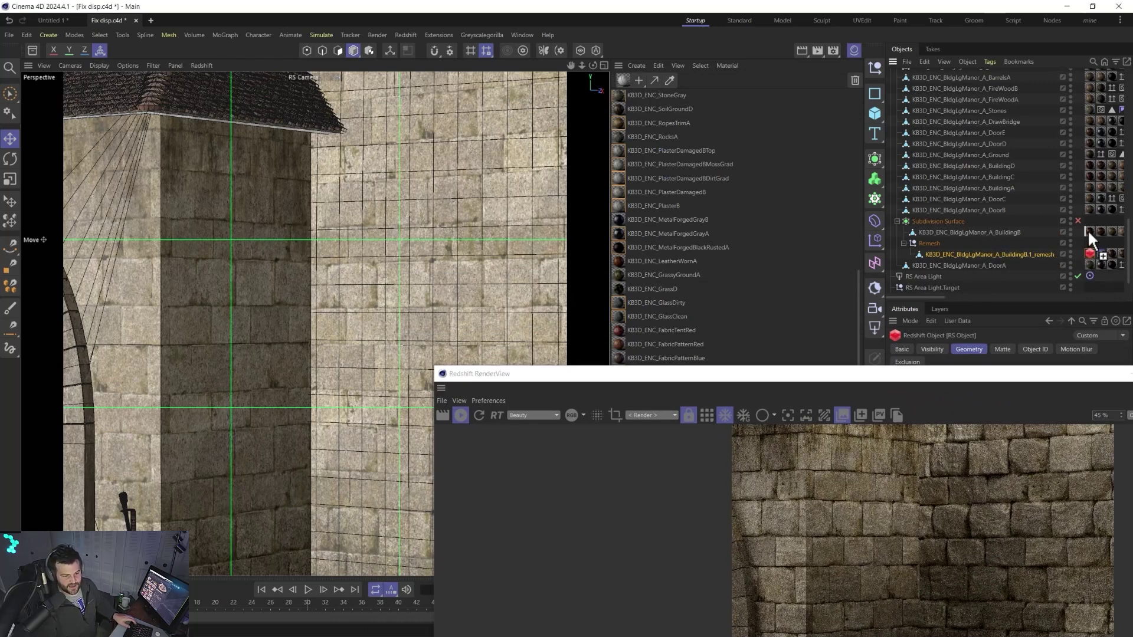
pyautogui.keyDown('ctrl'); pyautogui.moveTo(1089, 231); pyautogui.dragTo(1089, 232); pyautogui.keyUp('ctrl')
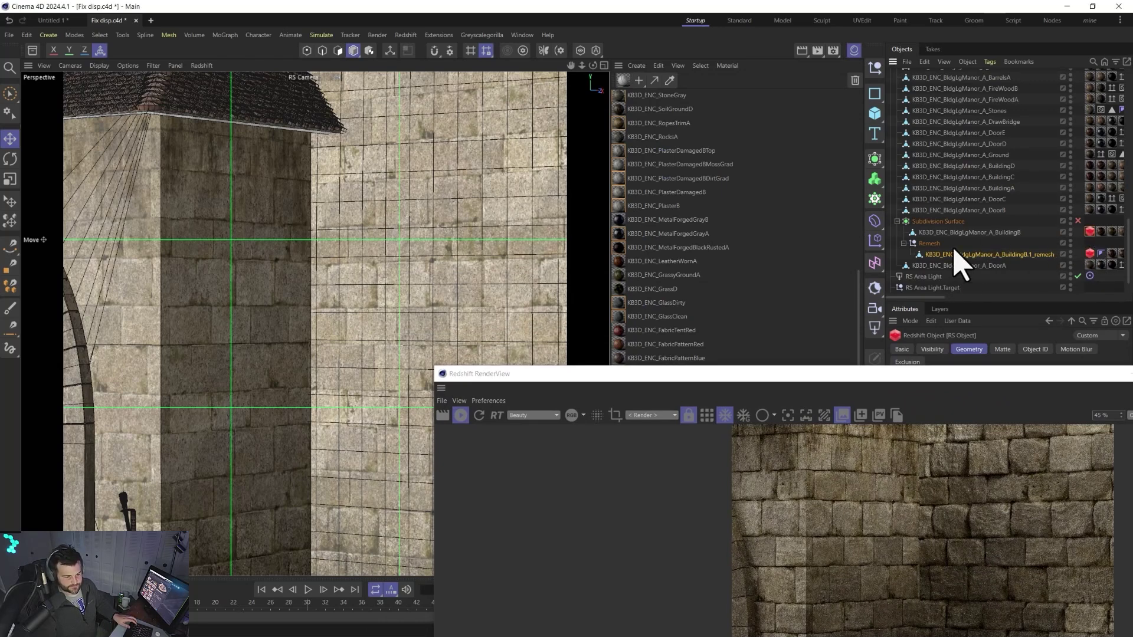
pyautogui.click(49, 133)
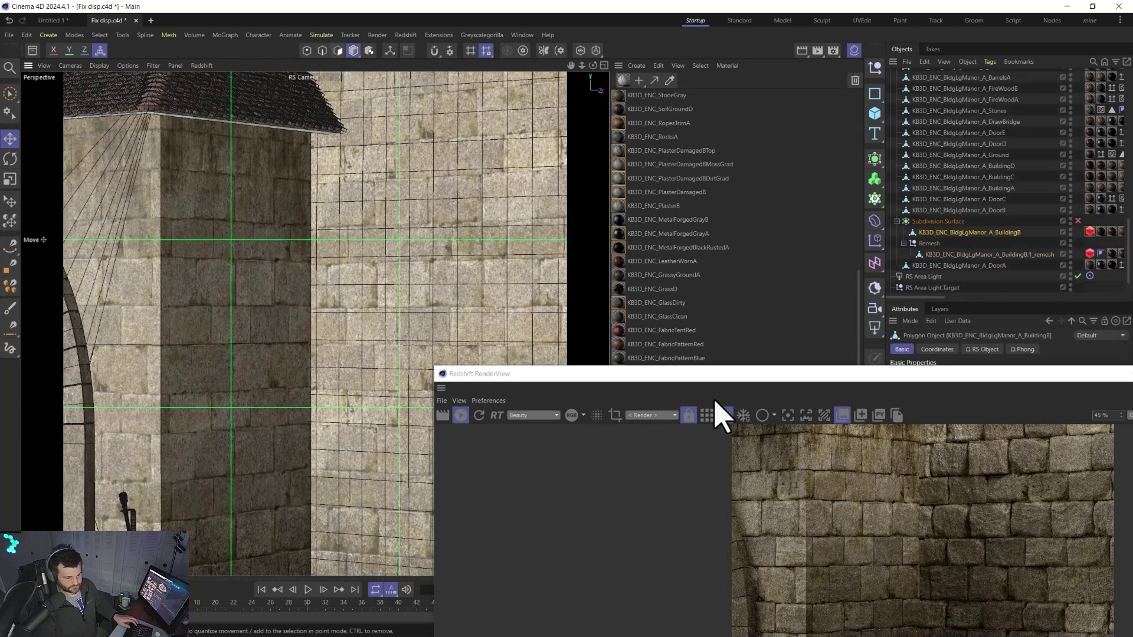
pyautogui.moveTo(717, 381); pyautogui.dragTo(499, 90)
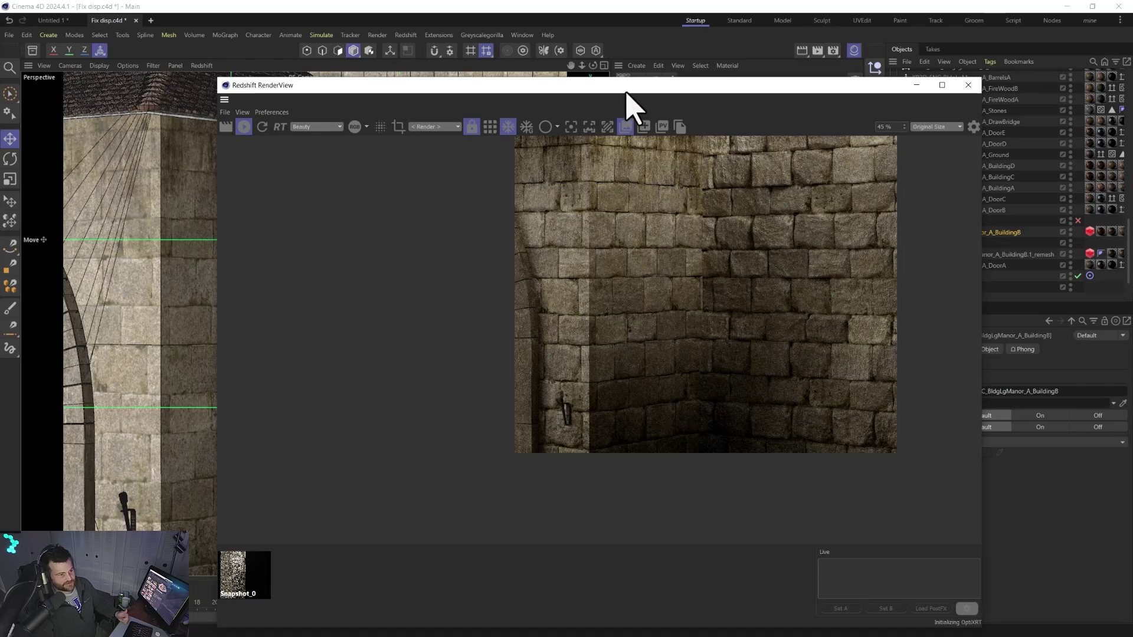
pyautogui.moveTo(624, 90); pyautogui.dragTo(674, 91)
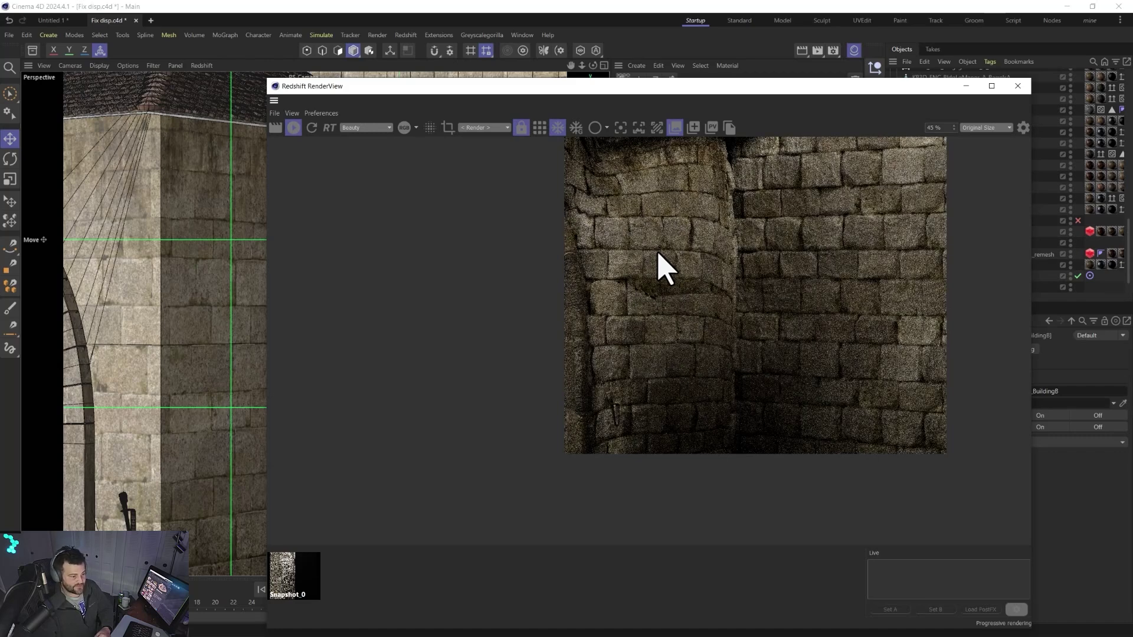
pyautogui.scroll(-3, 666, 269)
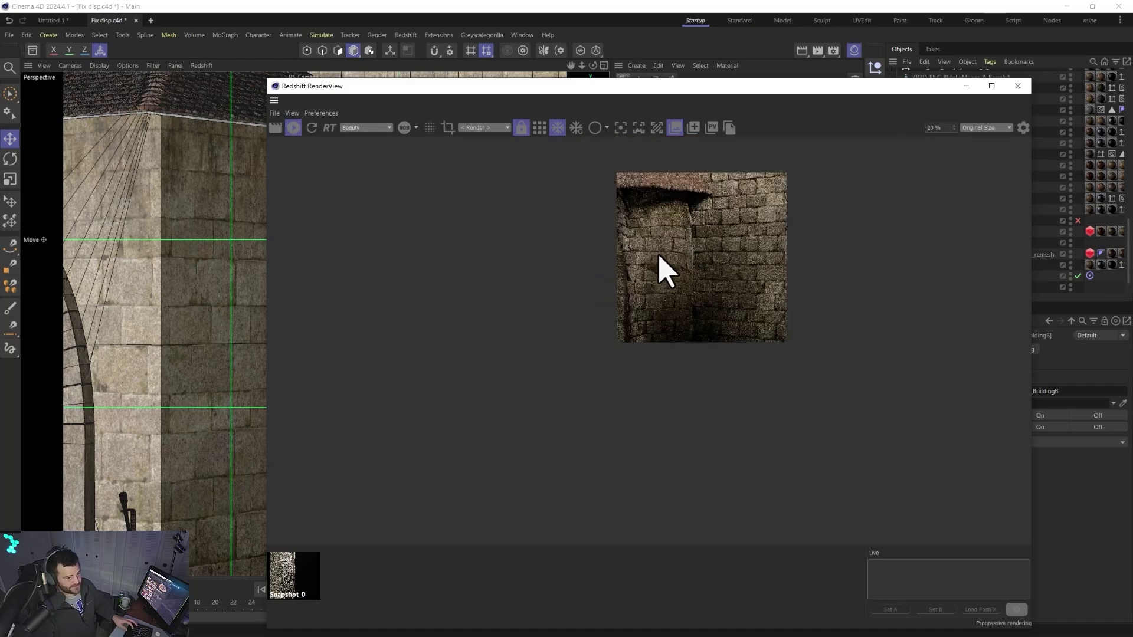
pyautogui.scroll(1, 665, 270)
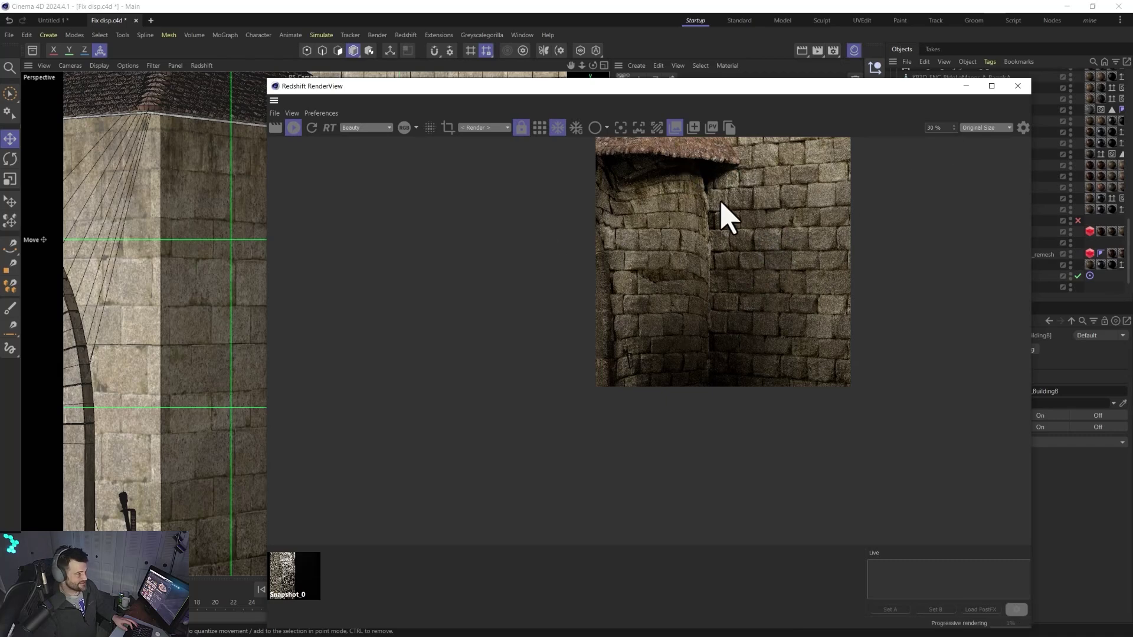
# Remove the RS Object tag from KB3D_ENC_BldgLgManor_A_BuildingB and reselect that object.
pyautogui.click(1018, 86)
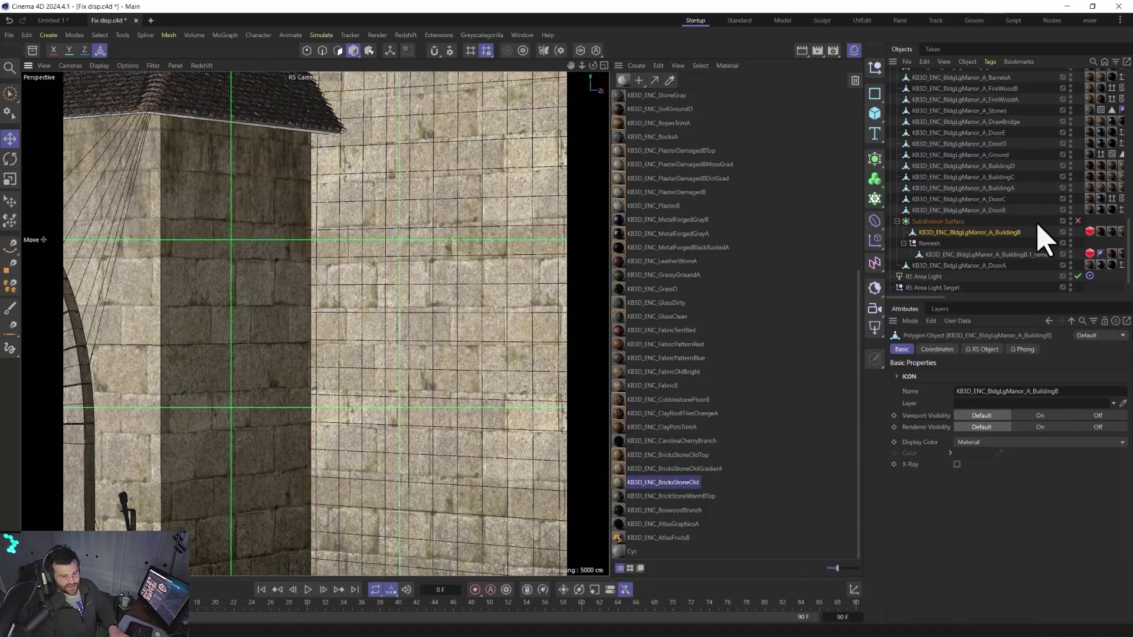
pyautogui.click(1092, 244)
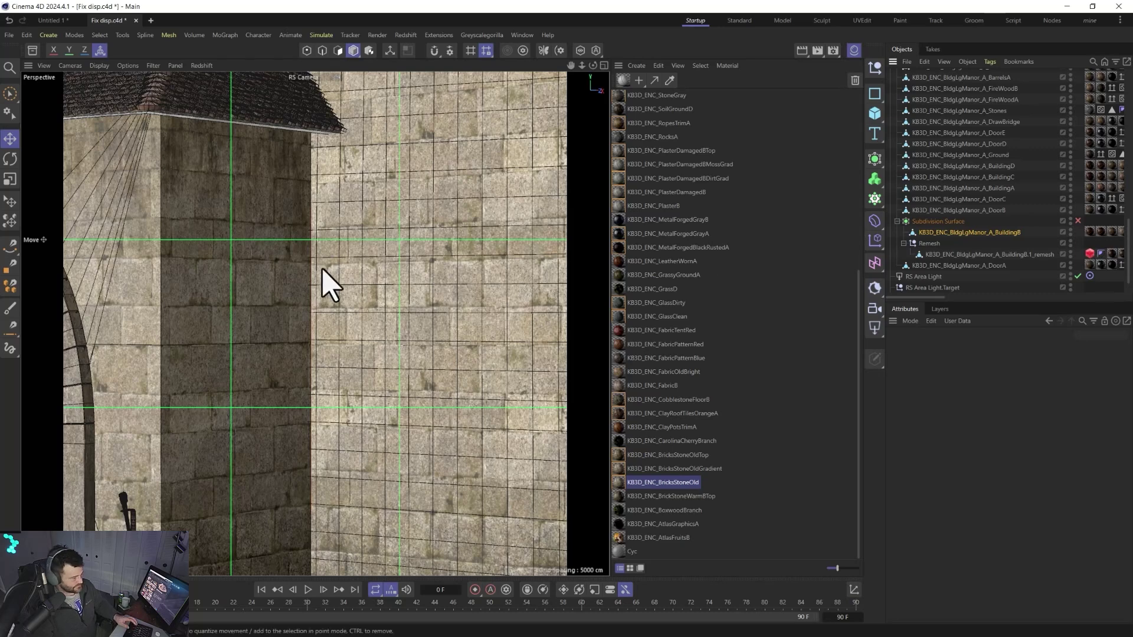
pyautogui.keyDown('alt'); pyautogui.moveTo(187, 283); pyautogui.dragTo(242, 248, button='middle'); pyautogui.keyUp('alt')
pyautogui.click(242, 248)
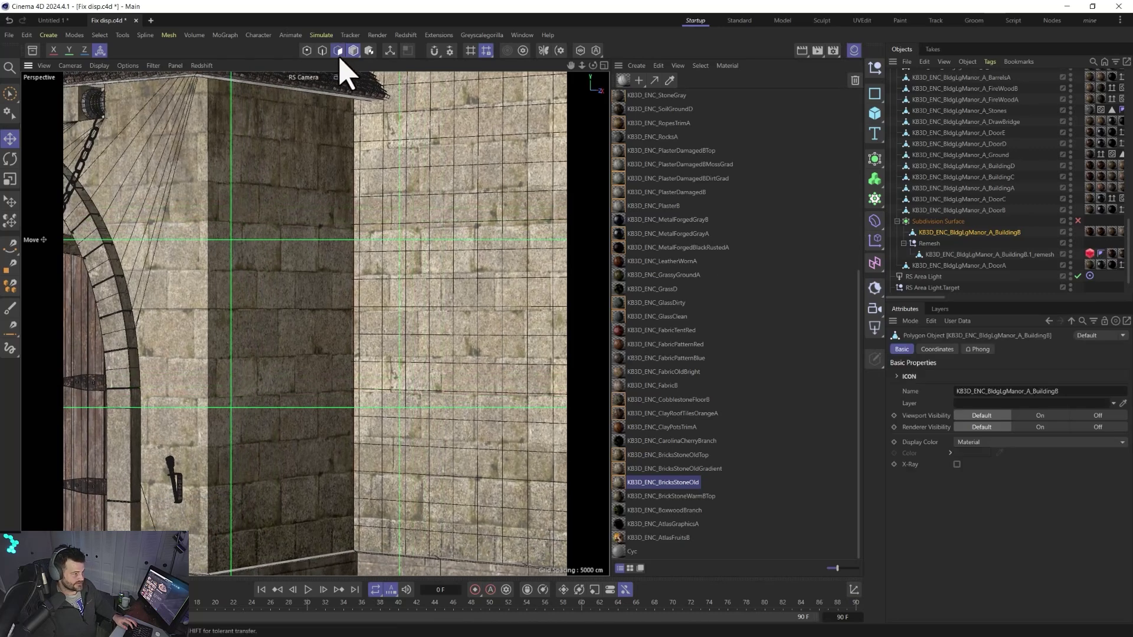
# Fill-select the stone wall polygons around the pier beneath the tiled roof and split them into a separate object.
pyautogui.click(338, 50)
pyautogui.click(221, 253)
pyautogui.press('m')
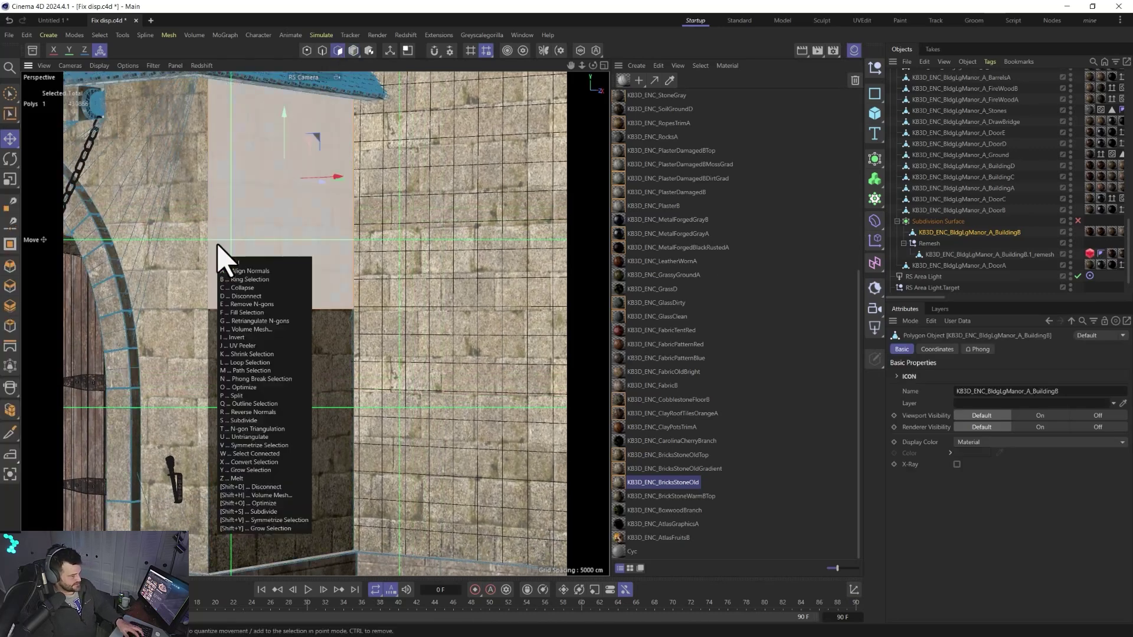
pyautogui.press('f')
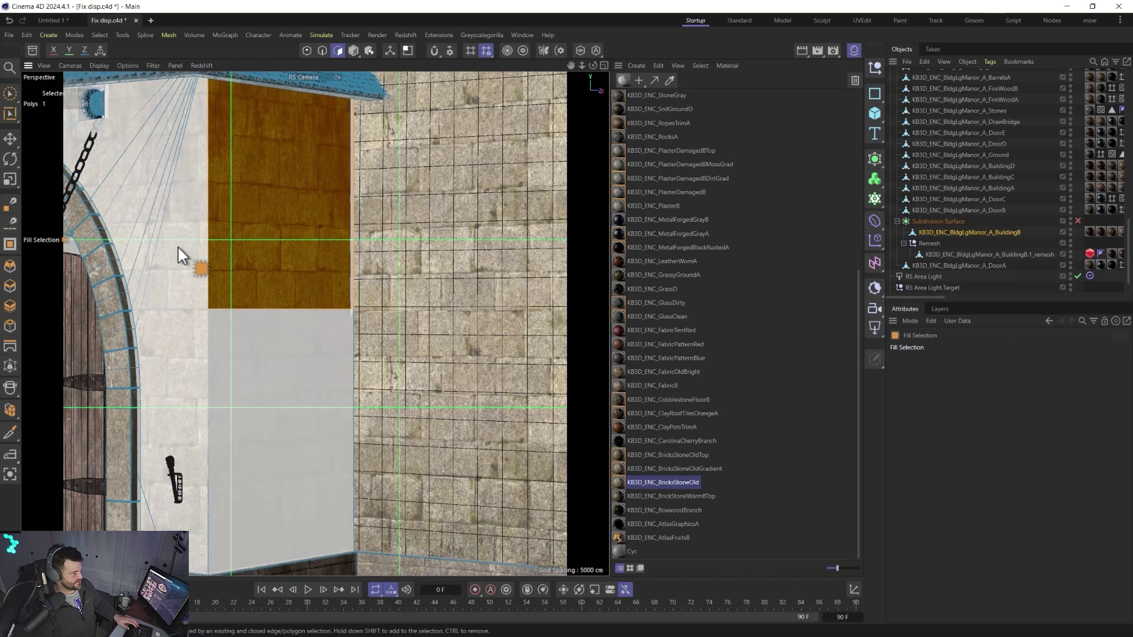
pyautogui.click(247, 218)
pyautogui.rightClick(207, 240)
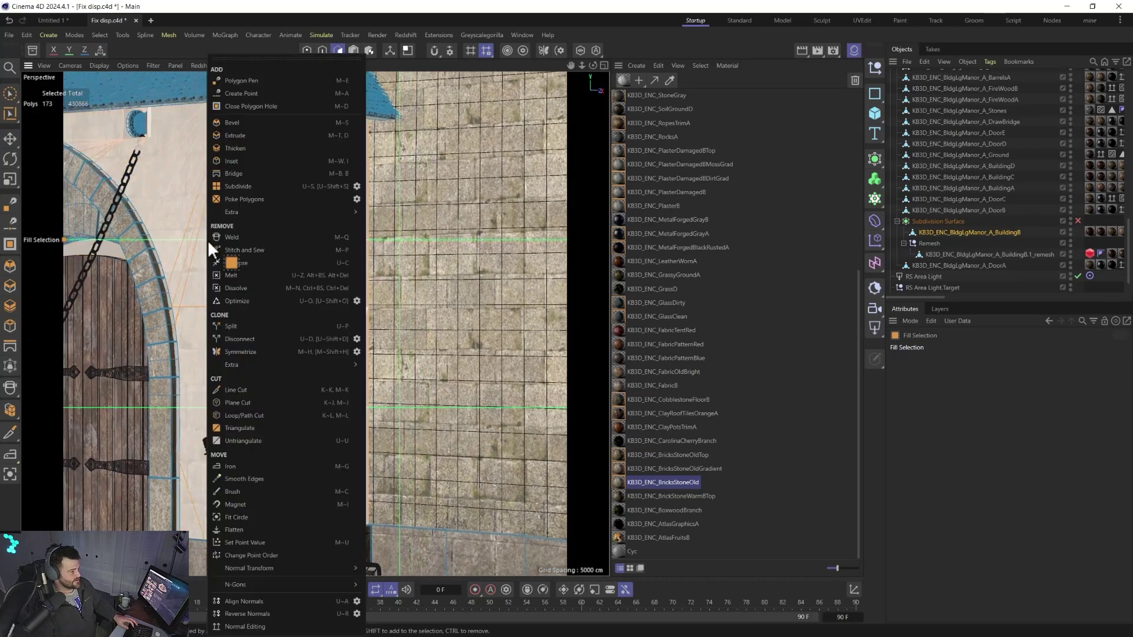
pyautogui.click(249, 326)
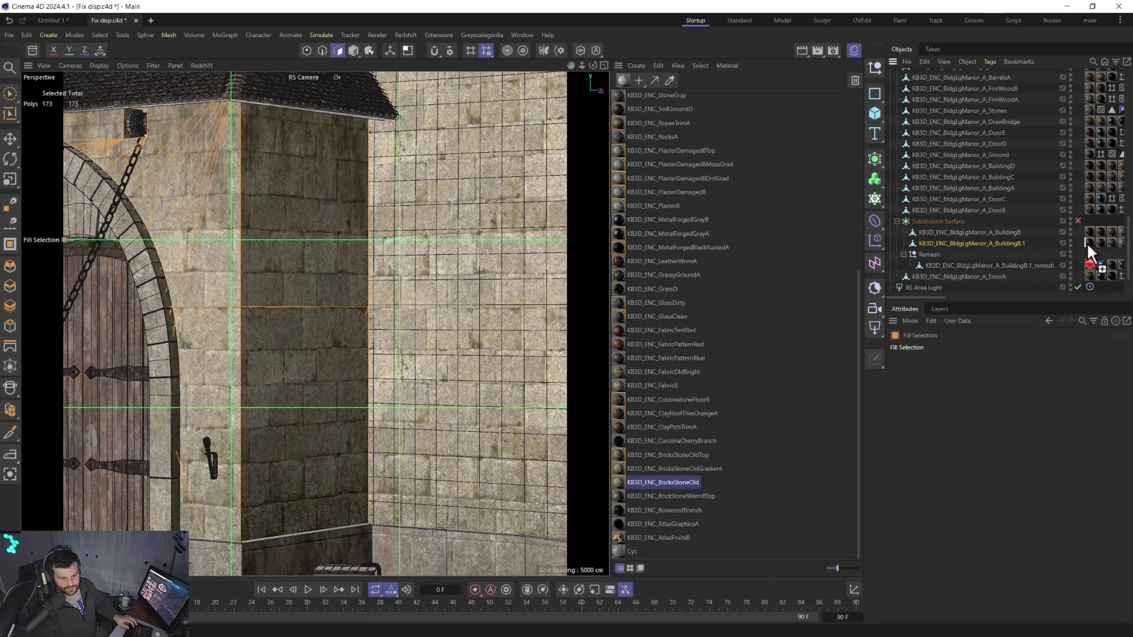
# Copy the RS Object tag onto the split-off wall and delete the selected wall polygons from KB3D_ENC_BldgLgManor_A_BuildingB.
pyautogui.keyDown('ctrl'); pyautogui.moveTo(1088, 246); pyautogui.dragTo(1088, 246); pyautogui.keyUp('ctrl')
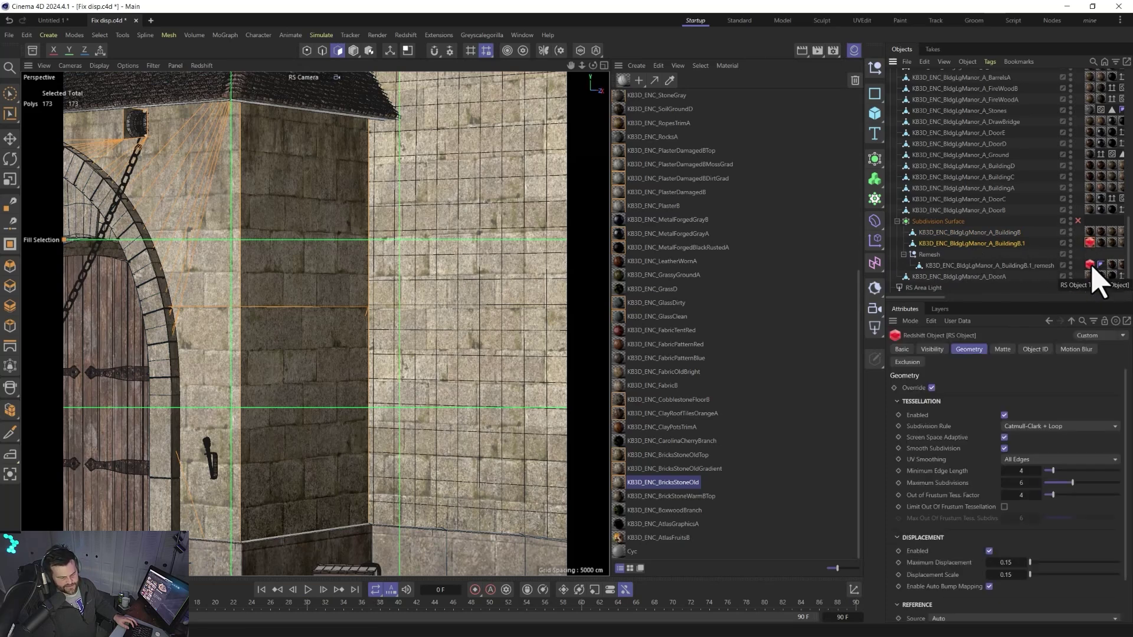
pyautogui.click(969, 233)
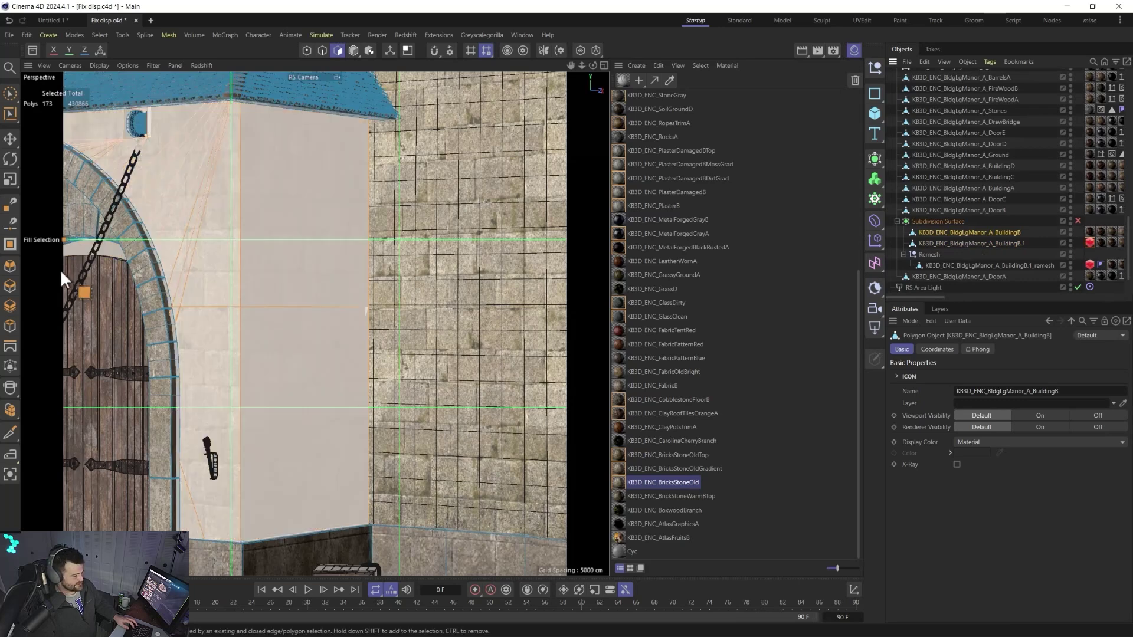
pyautogui.press('Delete')
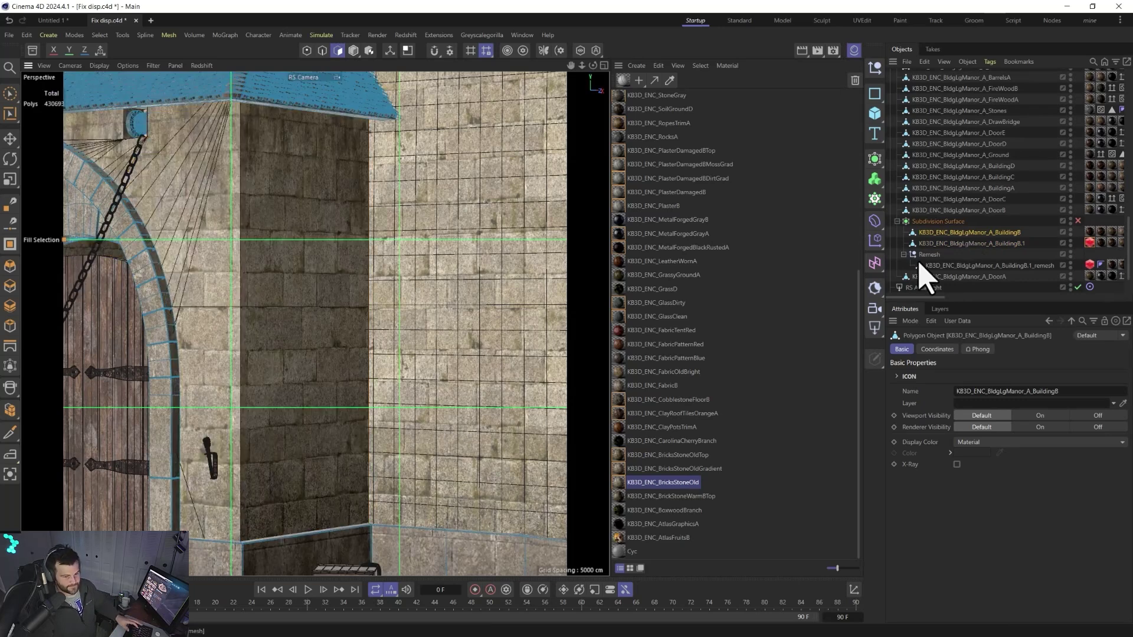
# Subdivide the polygons of the split-off wall KB3D_ENC_BldgLgManor_A_BuildingB.1 using the Catmull-Clark pattern.
pyautogui.click(962, 243)
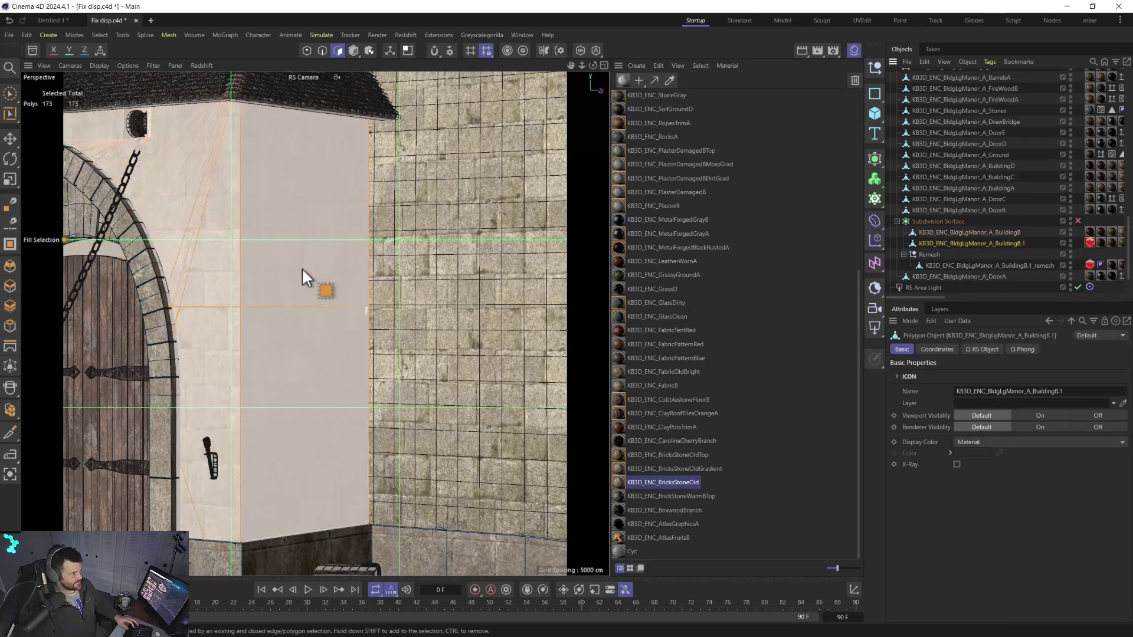
pyautogui.rightClick(303, 271)
pyautogui.press('u')
pyautogui.press('s')
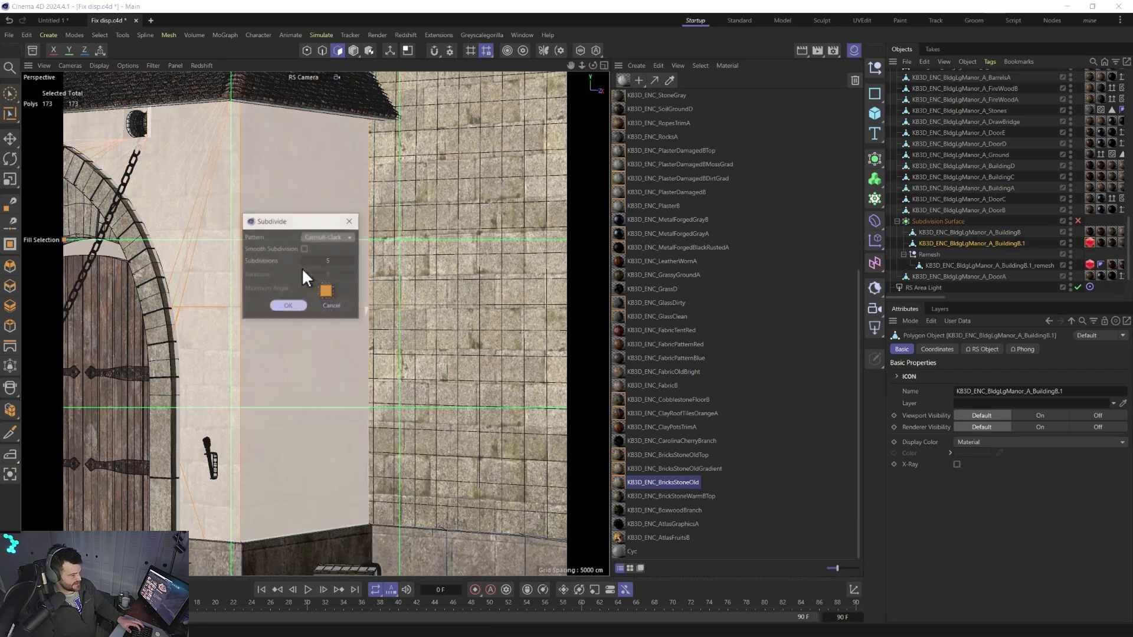
pyautogui.click(287, 305)
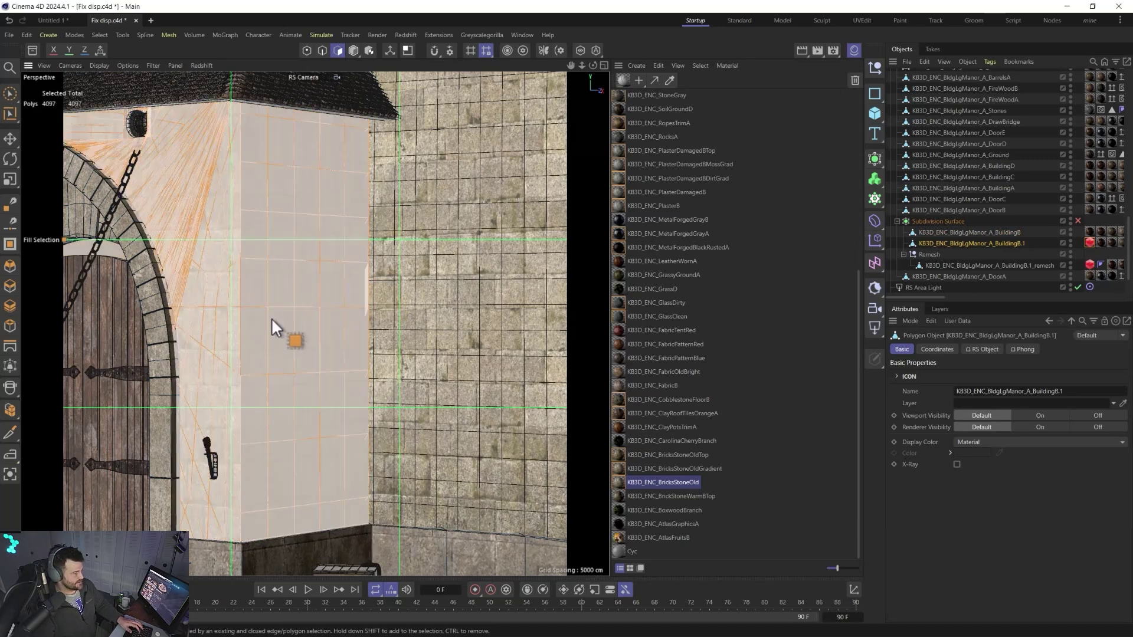
# Apply a second Catmull-Clark subdivision to the split-off wall for a denser mesh.
pyautogui.rightClick(289, 294)
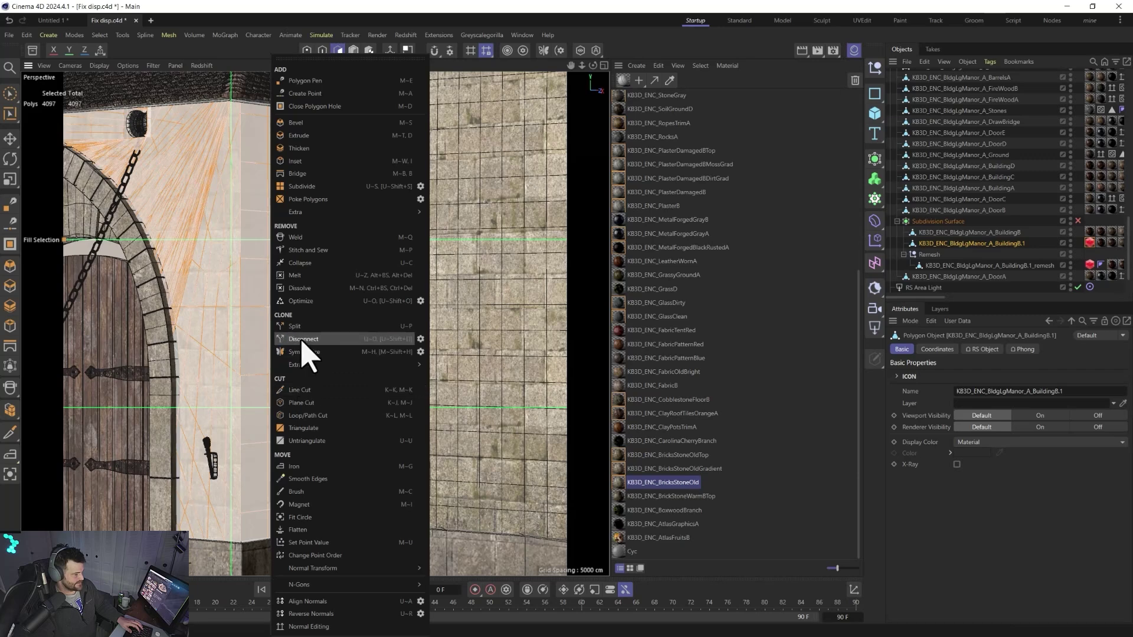
pyautogui.click(249, 295)
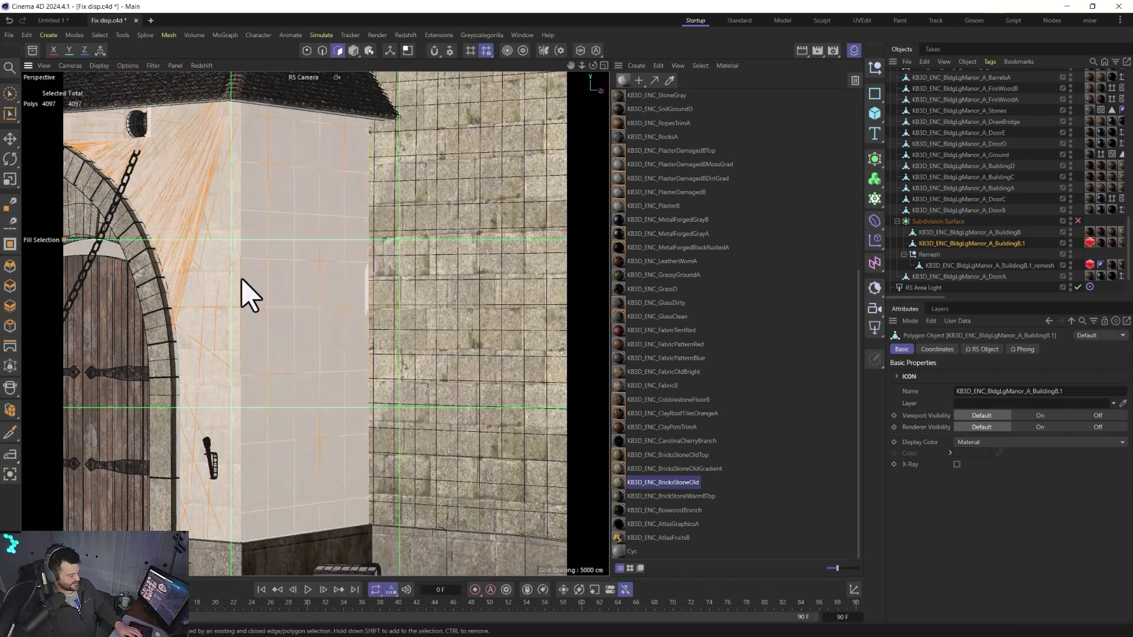
pyautogui.press('m')
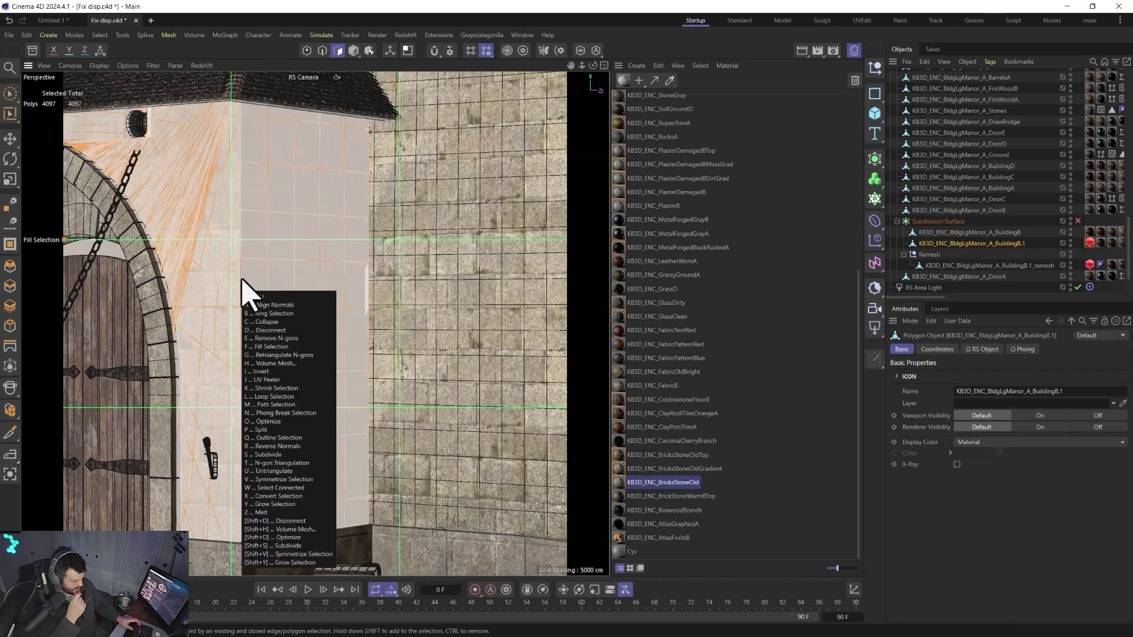
pyautogui.press('s')
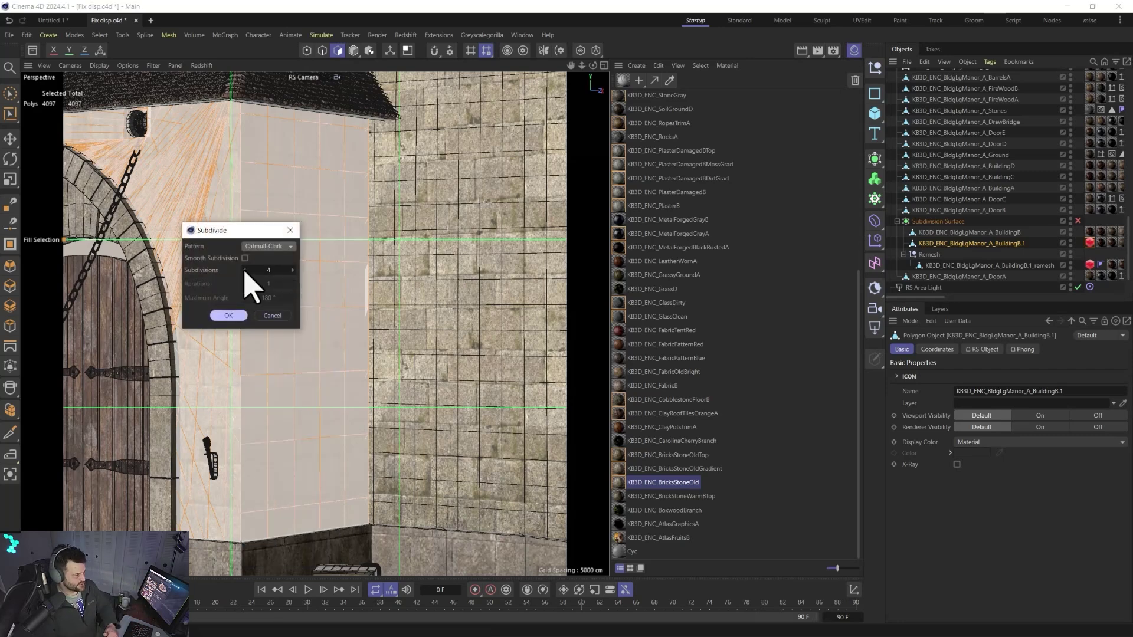
pyautogui.click(231, 316)
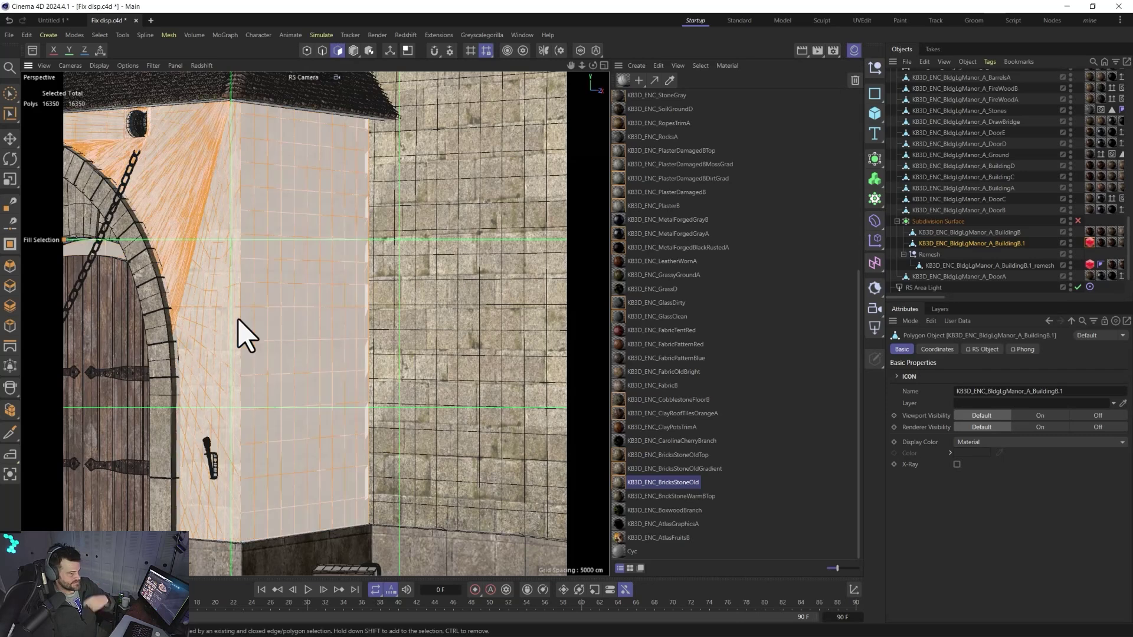
# Add a Remesh generator as parent of the subdivided wall and enable Transfer Attributes.
pyautogui.click(273, 329)
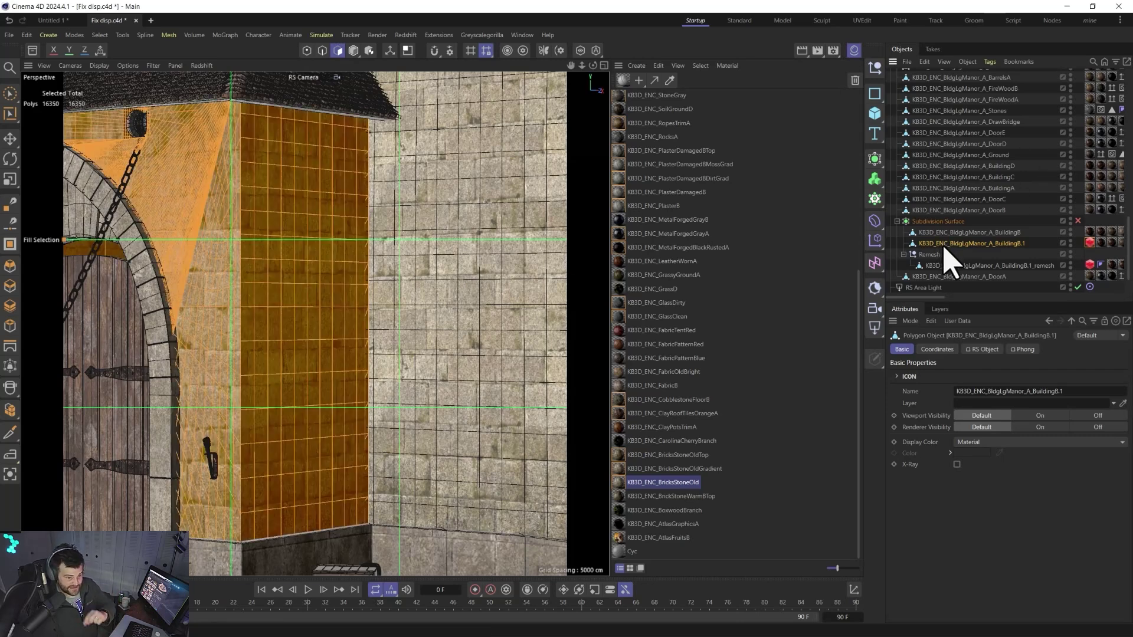
pyautogui.click(874, 159)
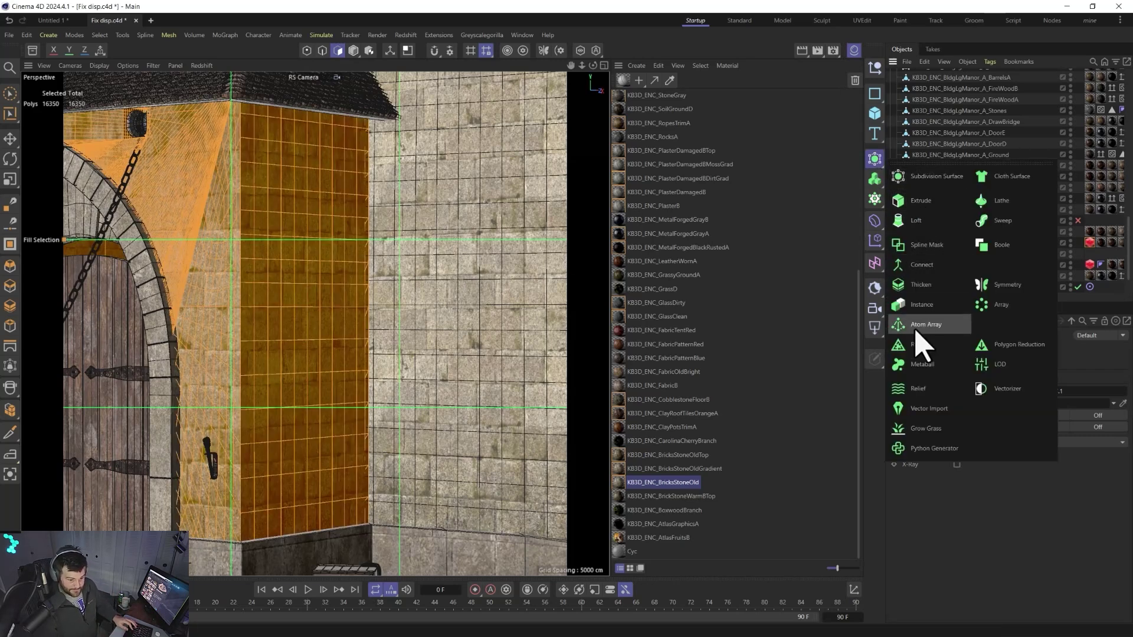
pyautogui.keyDown('alt'); pyautogui.click(919, 344); pyautogui.keyUp('alt')
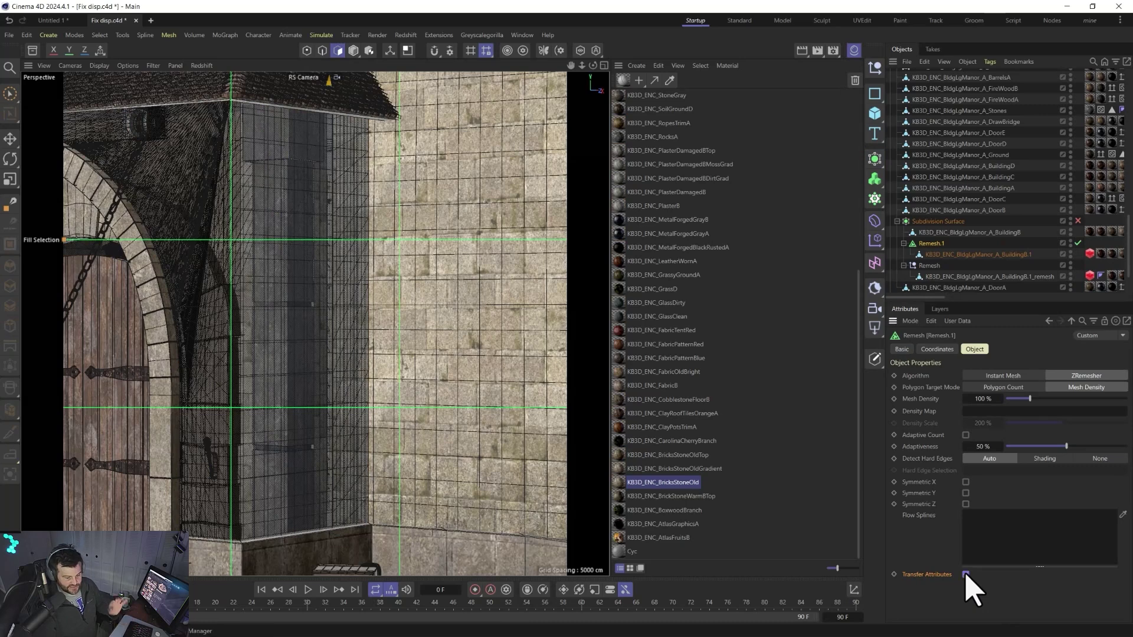
pyautogui.click(965, 575)
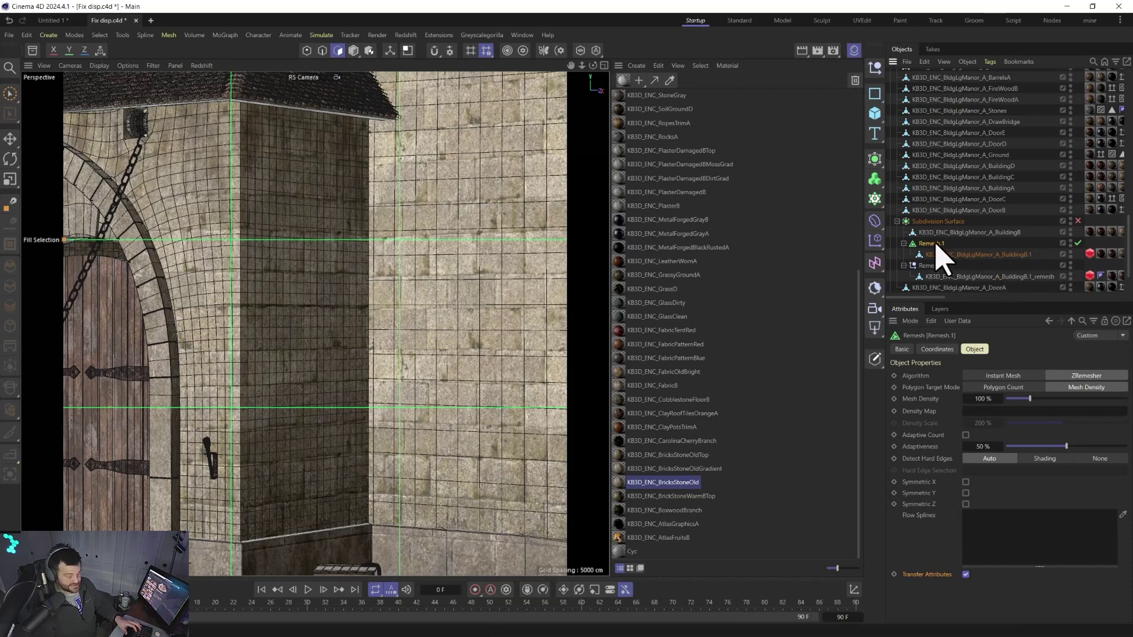
# Make the Remesh.1 generator editable and copy the RS Object tag onto its KB3D_ENC_BldgLgManor_A_BuildingB.1_remesh mesh.
pyautogui.press('c')
pyautogui.click(903, 243)
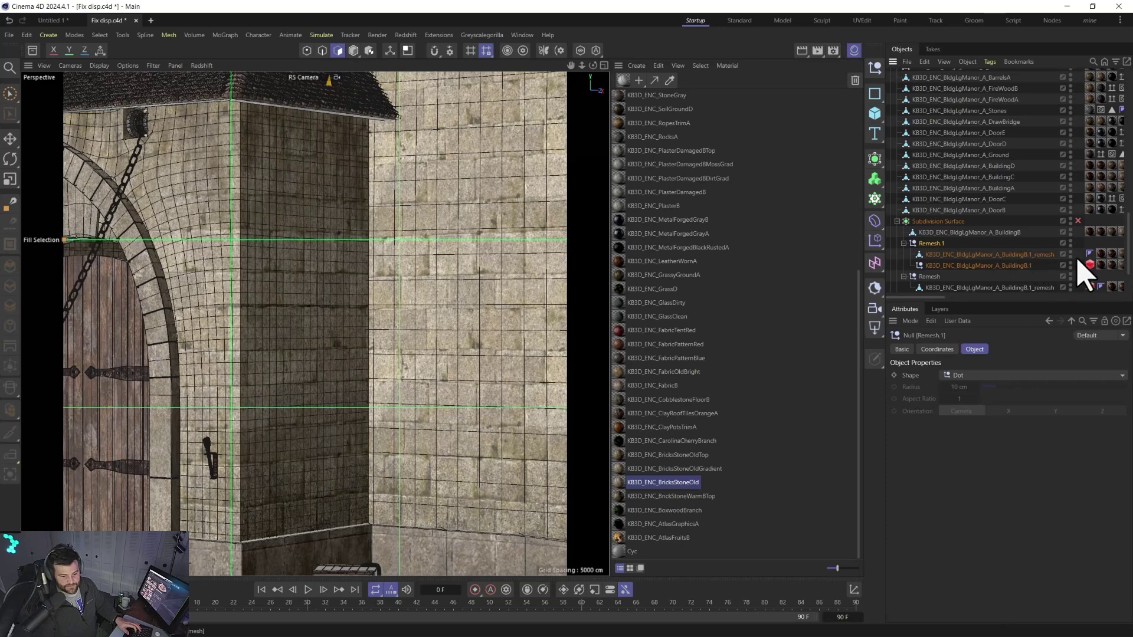
pyautogui.click(1090, 266)
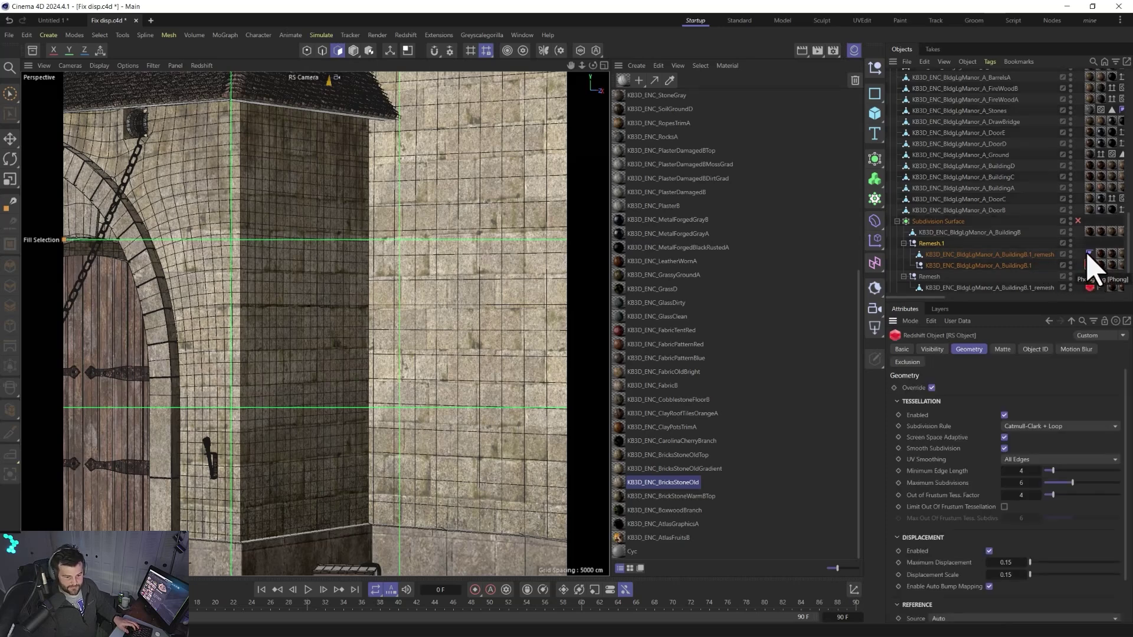
pyautogui.keyDown('ctrl'); pyautogui.moveTo(1089, 254); pyautogui.dragTo(1101, 287); pyautogui.keyUp('ctrl')
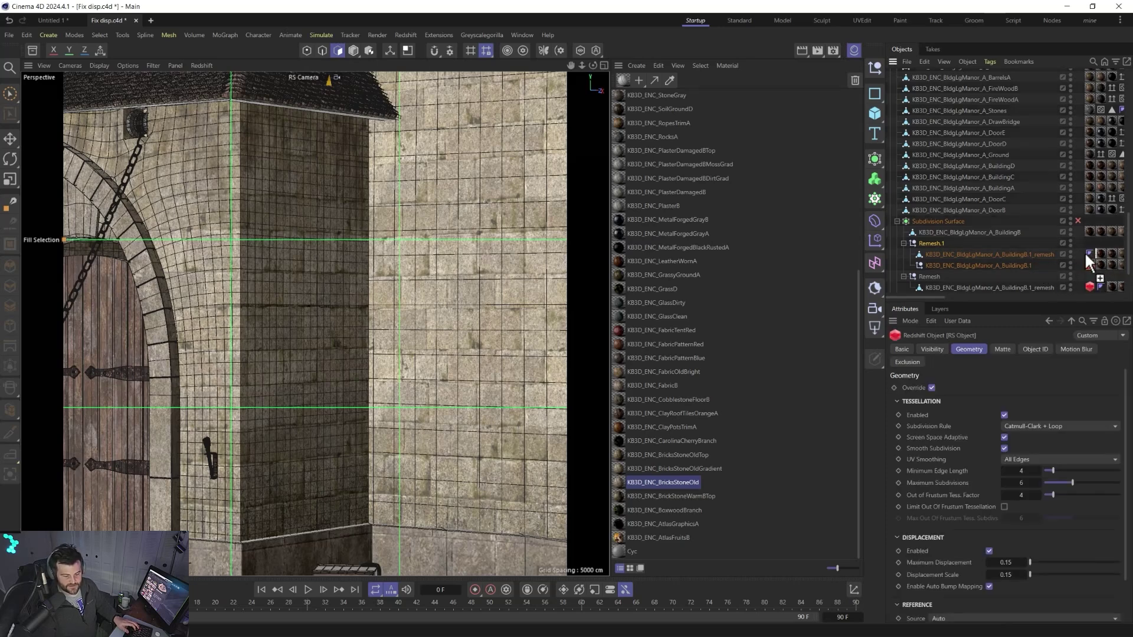
pyautogui.keyDown('ctrl'); pyautogui.click(1087, 252); pyautogui.keyUp('ctrl')
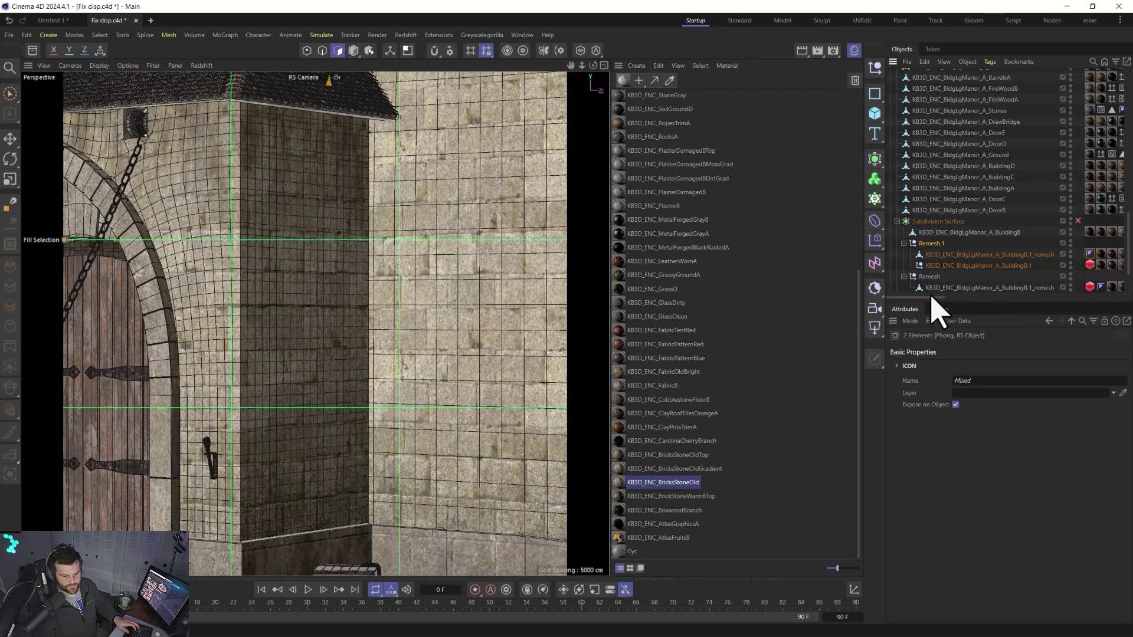
pyautogui.moveTo(931, 297); pyautogui.dragTo(1100, 299)
pyautogui.moveTo(1119, 254)
pyautogui.mouseDown()
pyautogui.moveTo(1115, 263)
pyautogui.moveTo(885, 250)
pyautogui.moveTo(927, 253)
pyautogui.mouseUp()
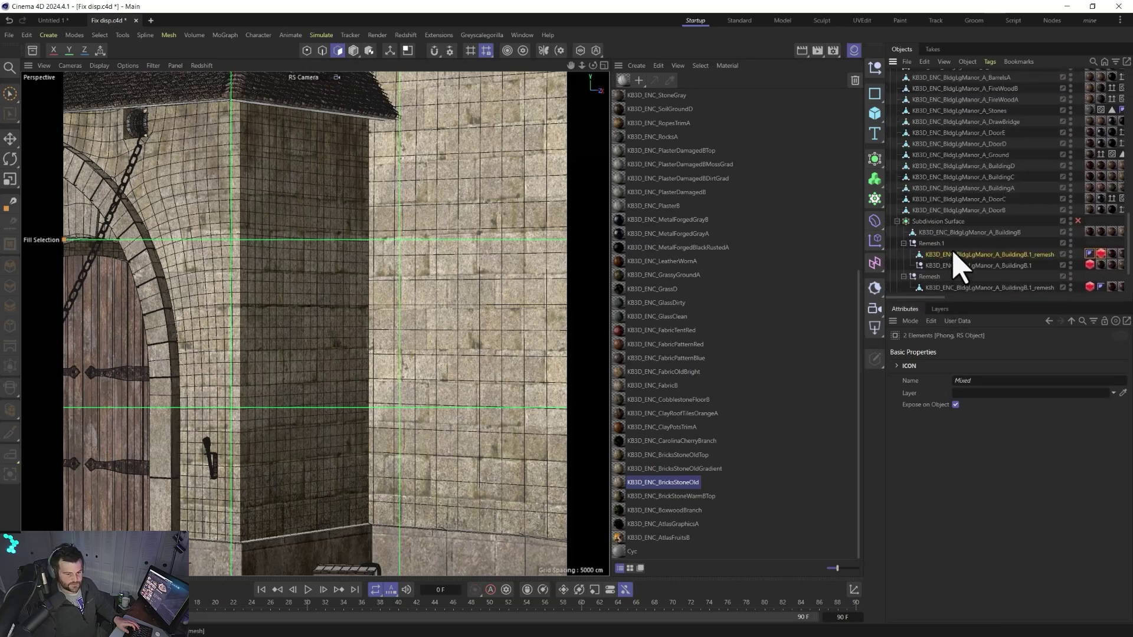
# Select the newly remeshed wall, open the Redshift RenderView, and check the wall's RS Object geometry settings.
pyautogui.click(959, 255)
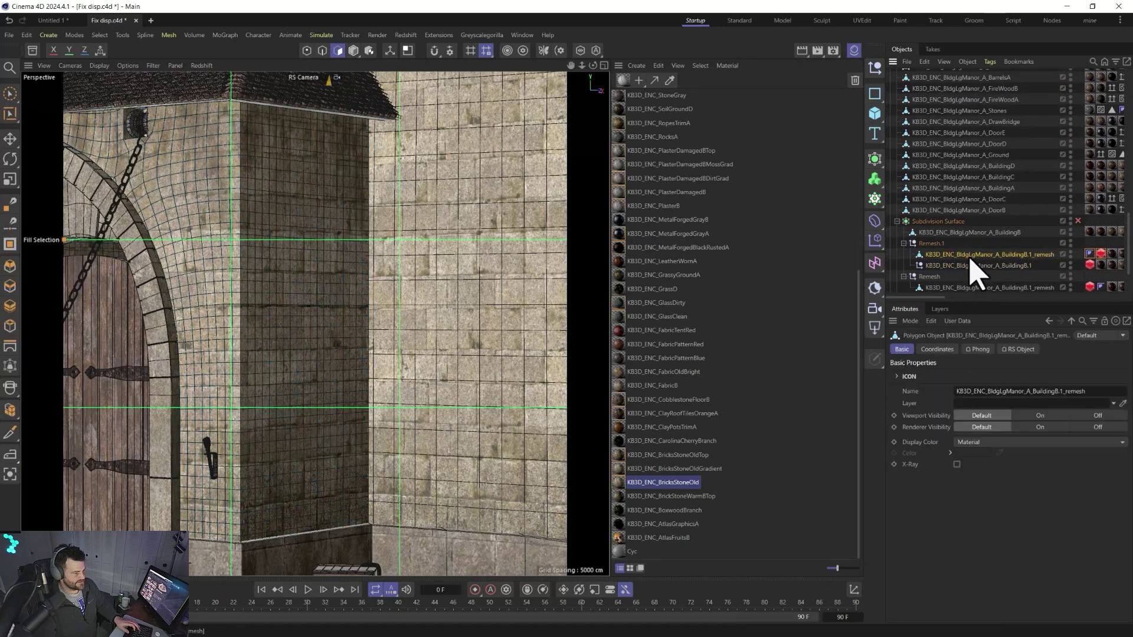
pyautogui.click(1003, 266)
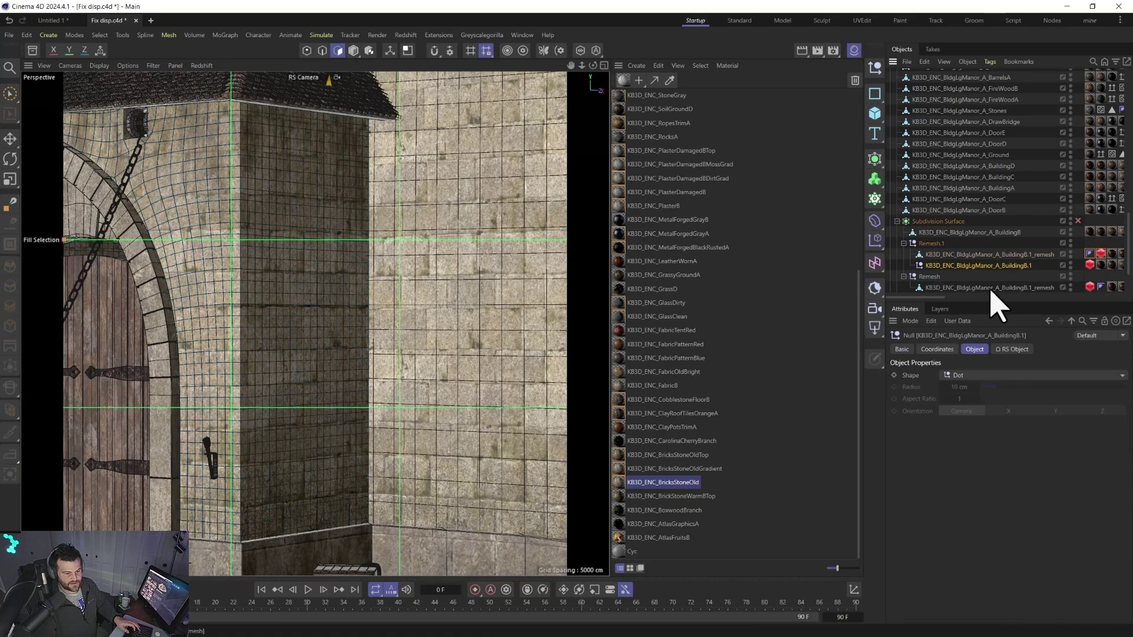
pyautogui.click(991, 254)
pyautogui.click(405, 35)
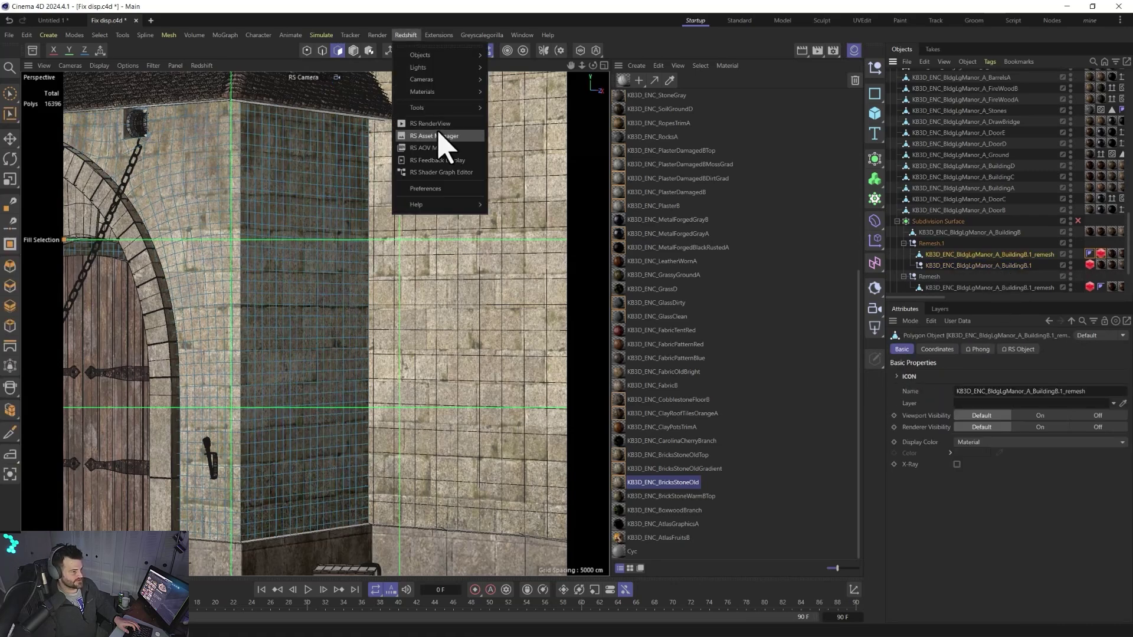
pyautogui.click(430, 123)
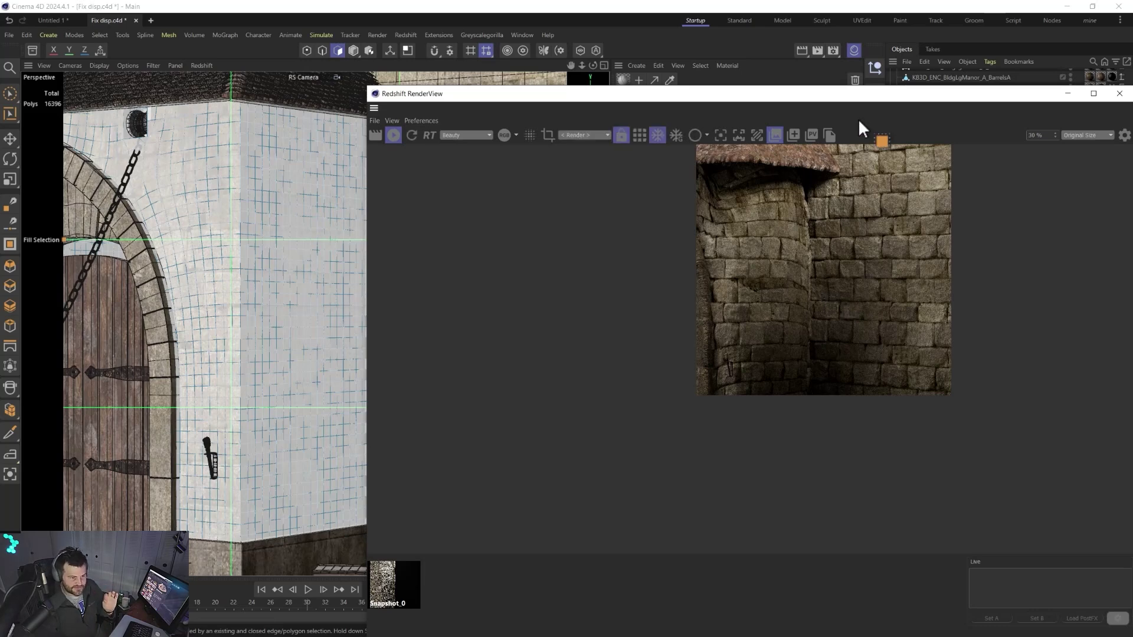
pyautogui.moveTo(821, 99); pyautogui.dragTo(598, 88)
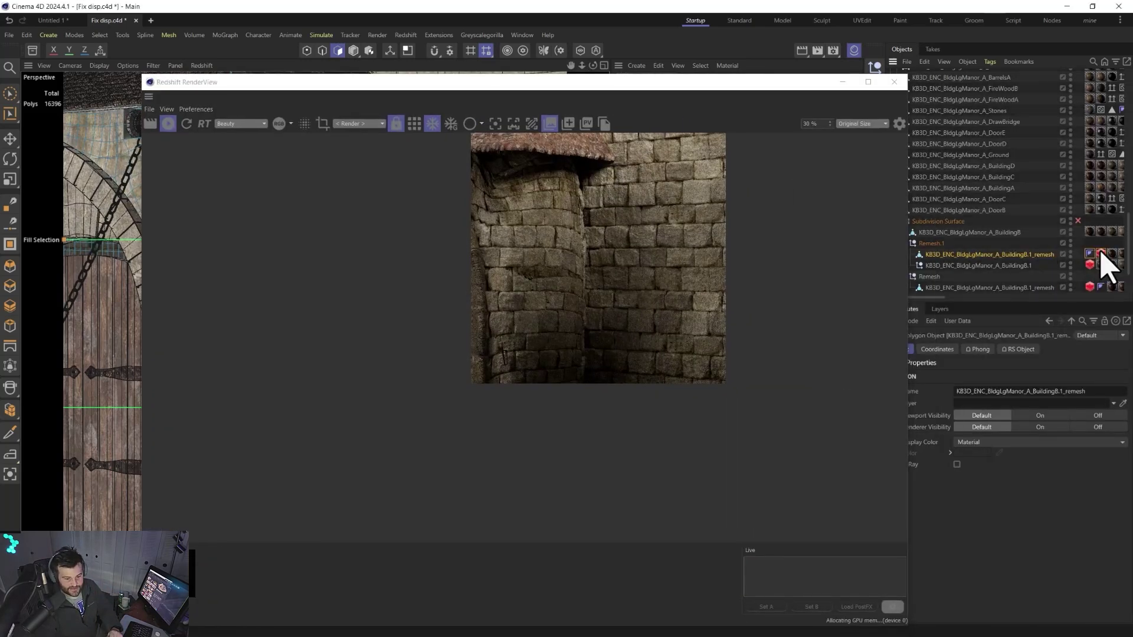
pyautogui.click(1090, 286)
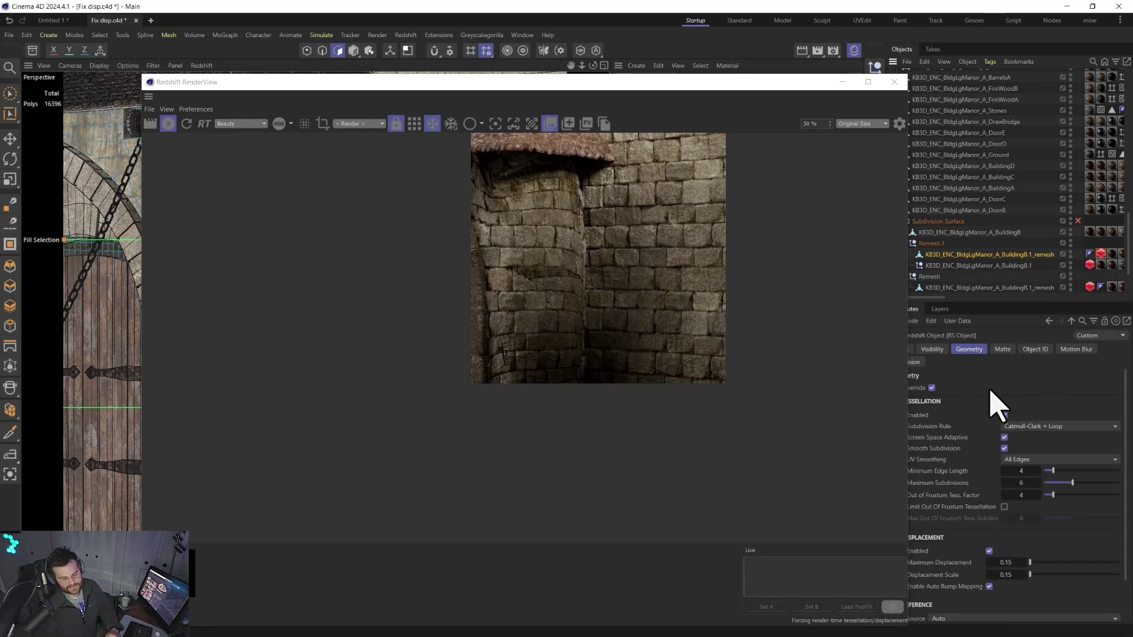
# Examine the rendered stones on the newly remeshed pier and its corner with the adjoining wall up close.
pyautogui.moveTo(543, 85); pyautogui.dragTo(698, 80)
pyautogui.scroll(2, 703, 283)
pyautogui.scroll(-1, 737, 295)
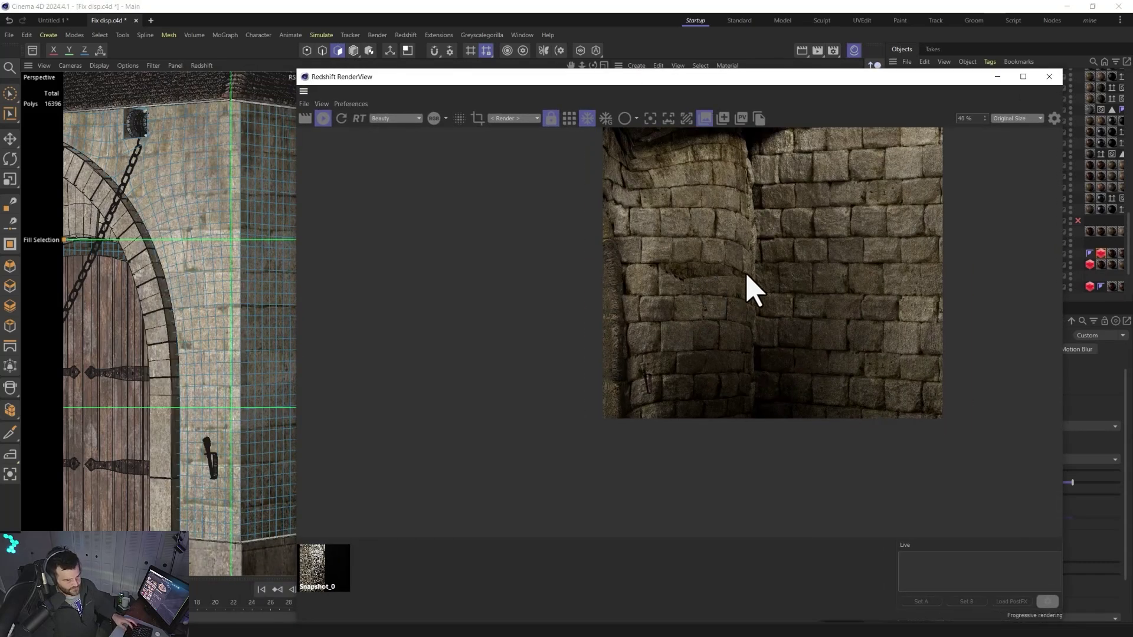
pyautogui.moveTo(749, 286); pyautogui.dragTo(669, 330, button='middle')
pyautogui.scroll(1, 658, 316)
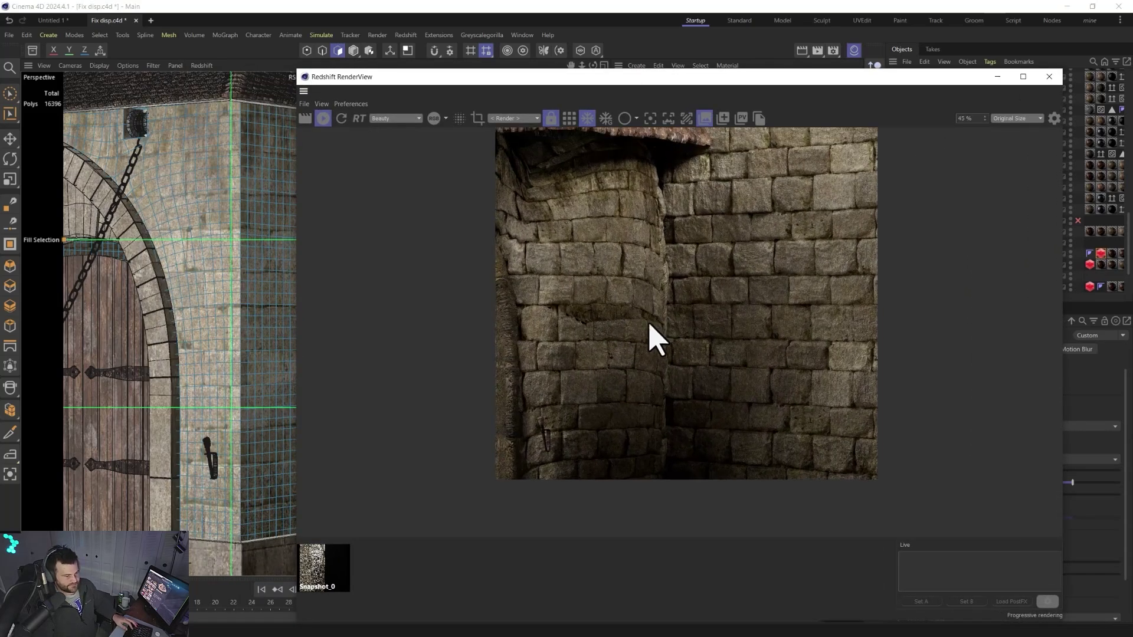
# Examine the rendered stone walls around the pier, roof and arched door from several camera angles, ending at the torch on the pier.
pyautogui.scroll(1, 644, 341)
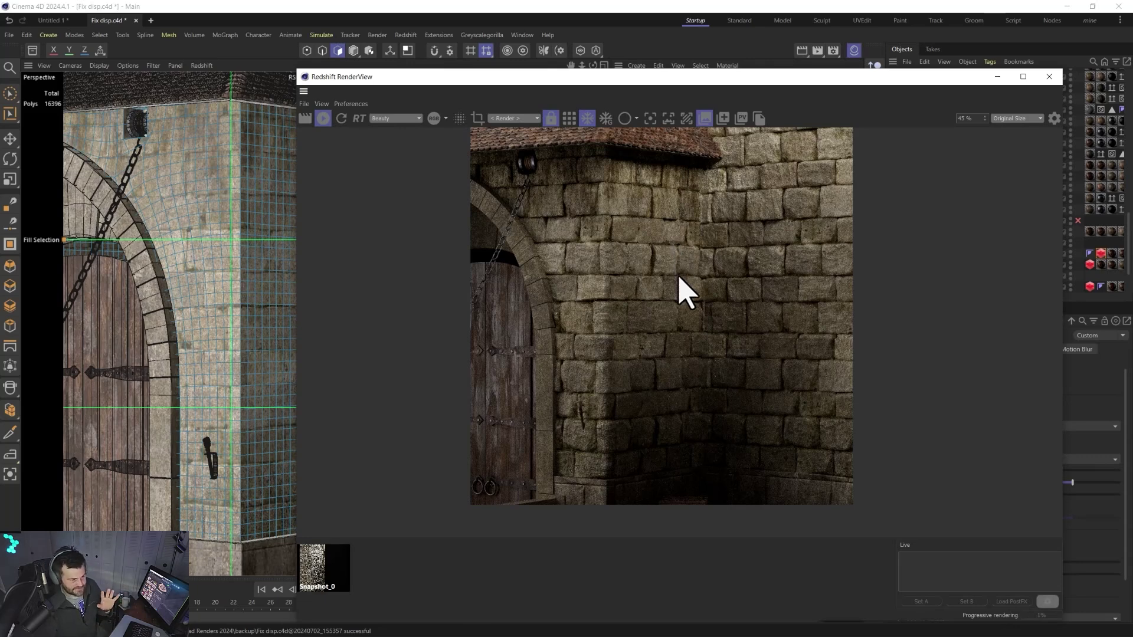
pyautogui.scroll(-1, 686, 292)
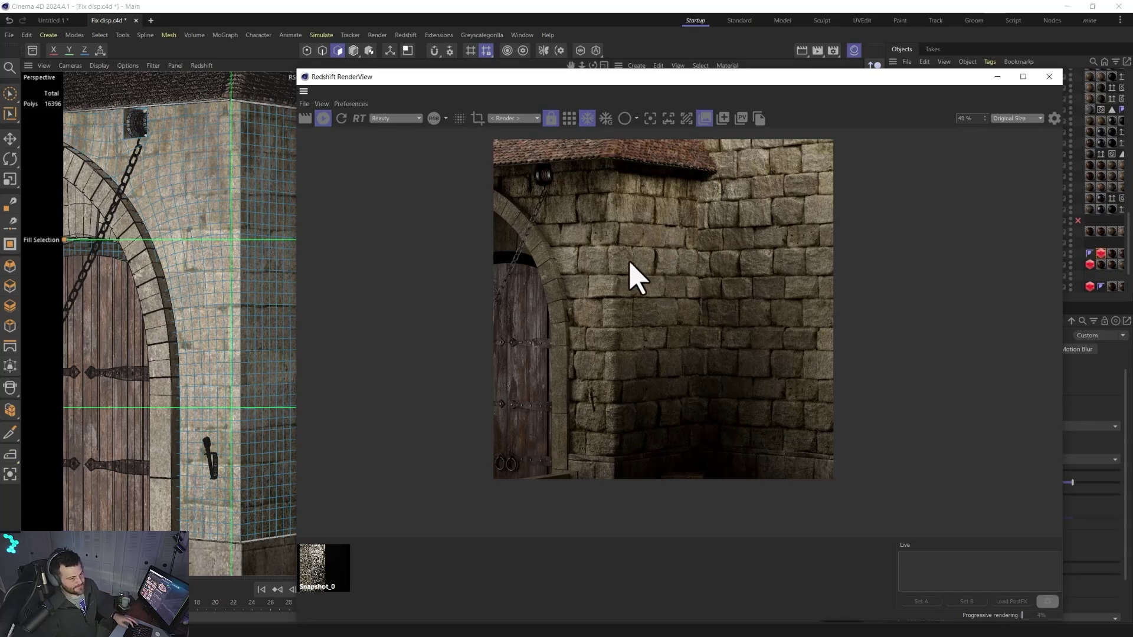
pyautogui.moveTo(729, 77); pyautogui.dragTo(890, 216)
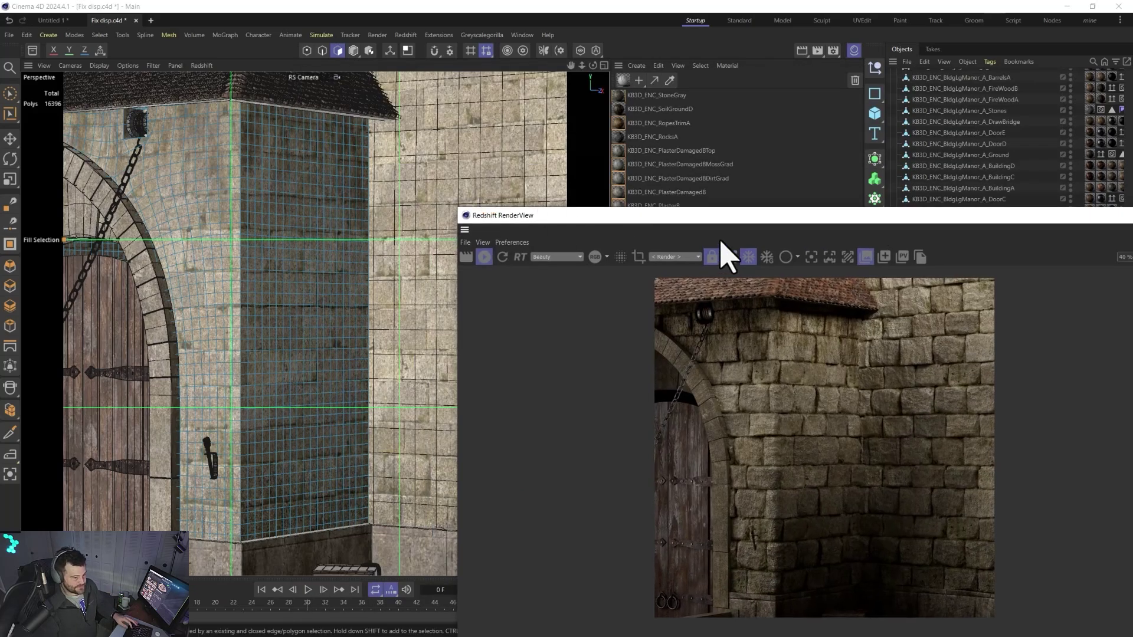
pyautogui.keyDown('alt'); pyautogui.moveTo(457, 148); pyautogui.dragTo(366, 380, button='middle'); pyautogui.keyUp('alt')
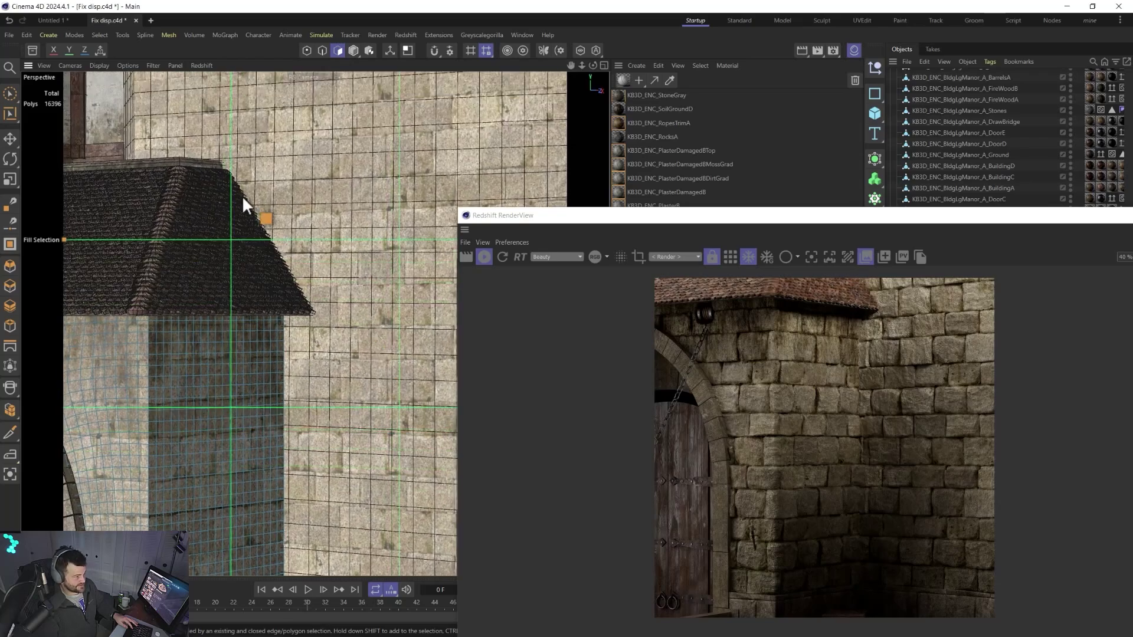
pyautogui.keyDown('alt'); pyautogui.moveTo(349, 160); pyautogui.dragTo(280, 357, button='middle'); pyautogui.keyUp('alt')
pyautogui.keyDown('alt'); pyautogui.moveTo(372, 245); pyautogui.dragTo(407, 307, button='middle'); pyautogui.keyUp('alt')
pyautogui.keyDown('alt'); pyautogui.moveTo(427, 199); pyautogui.dragTo(479, 37, button='middle'); pyautogui.keyUp('alt')
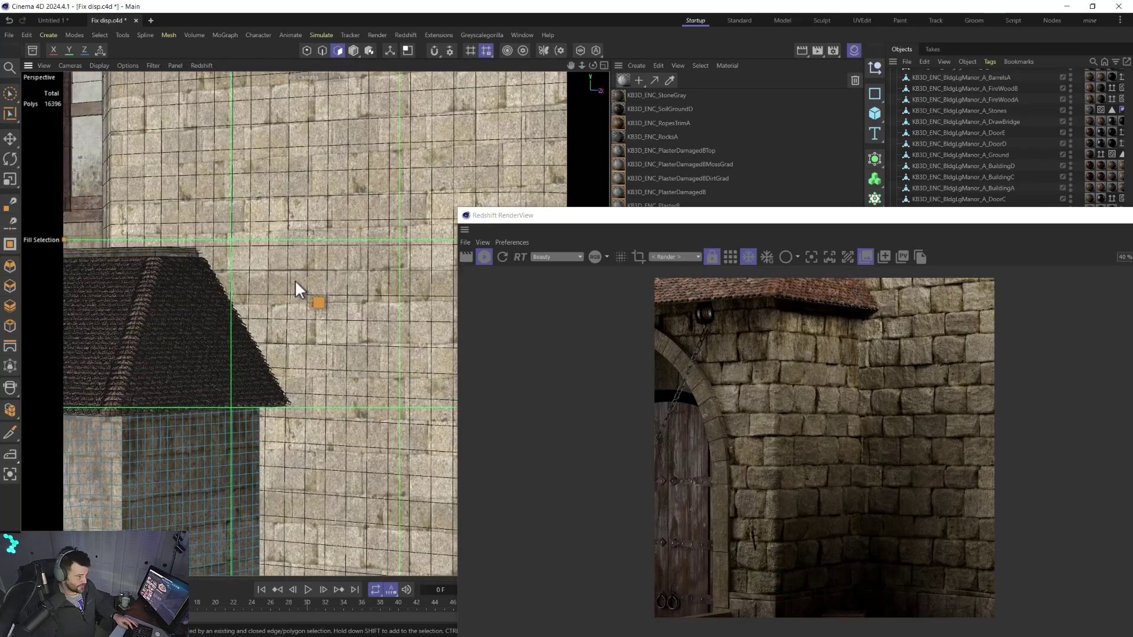
pyautogui.keyDown('alt'); pyautogui.moveTo(295, 280); pyautogui.dragTo(339, 225, button='middle'); pyautogui.keyUp('alt')
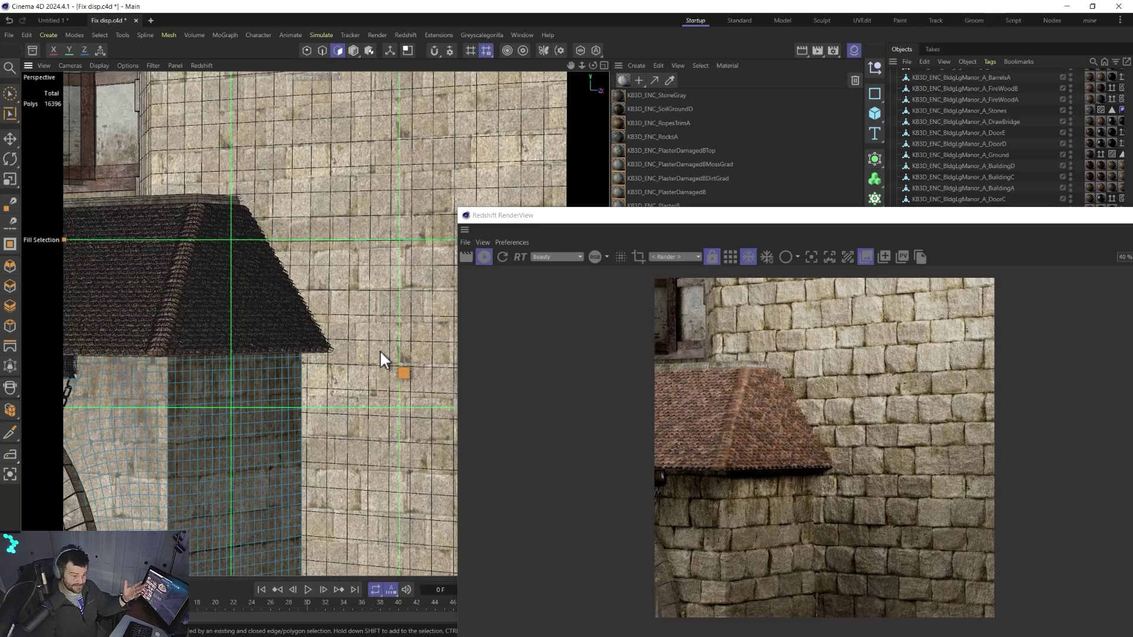
pyautogui.keyDown('alt'); pyautogui.moveTo(341, 366); pyautogui.dragTo(335, 264, button='middle'); pyautogui.keyUp('alt')
pyautogui.click(281, 328)
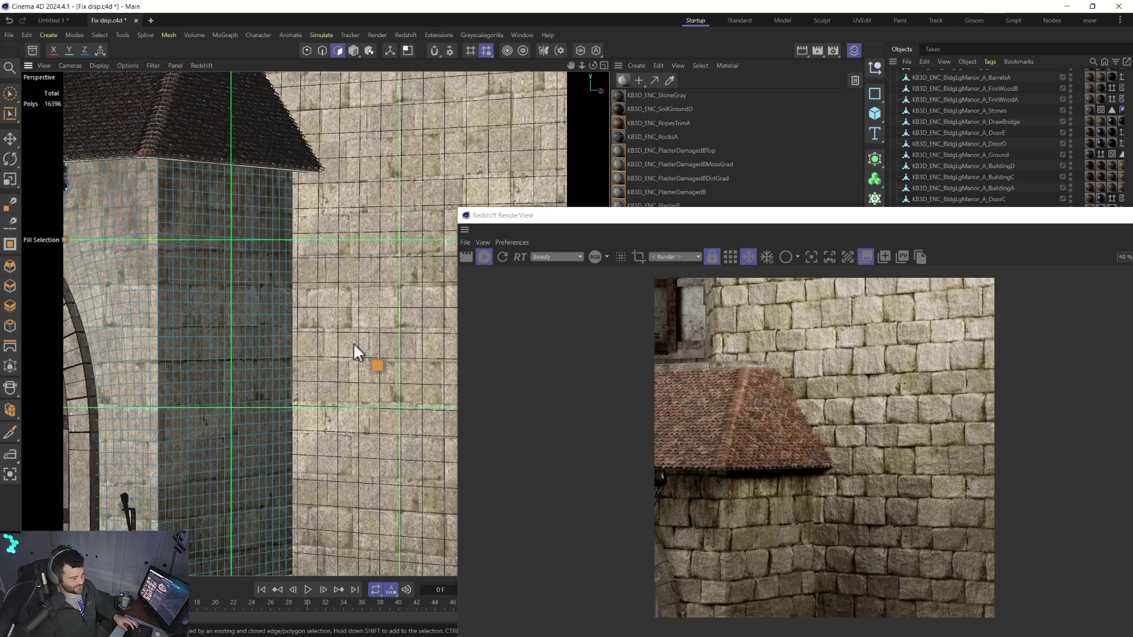
pyautogui.keyDown('alt'); pyautogui.moveTo(267, 303); pyautogui.dragTo(214, 282); pyautogui.keyUp('alt')
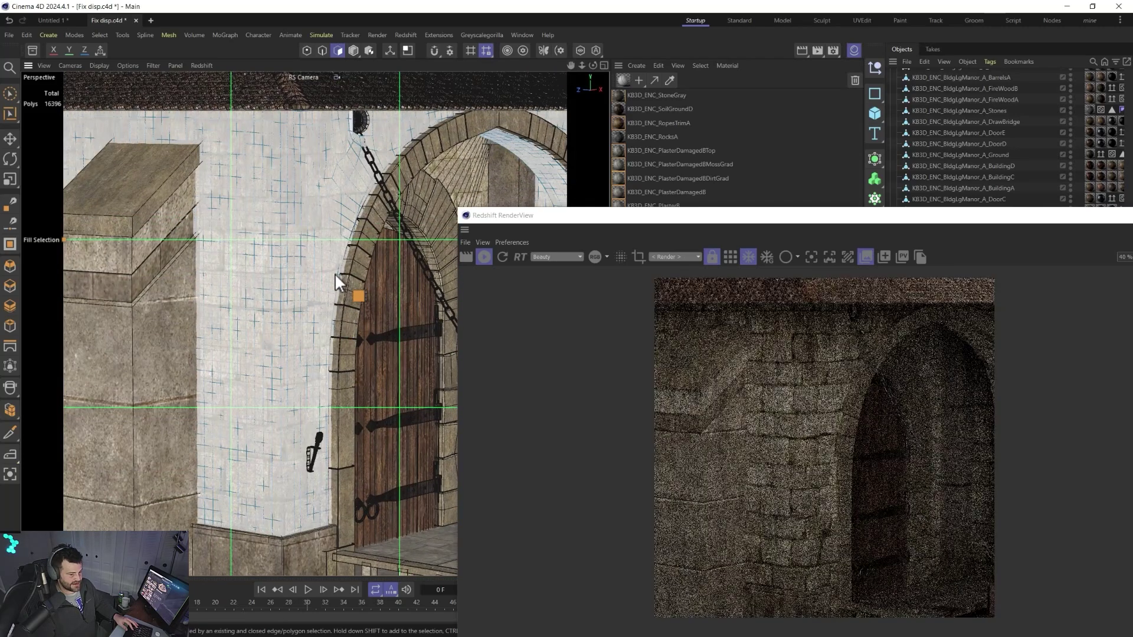
pyautogui.keyDown('alt'); pyautogui.moveTo(335, 272); pyautogui.dragTo(771, 329); pyautogui.keyUp('alt')
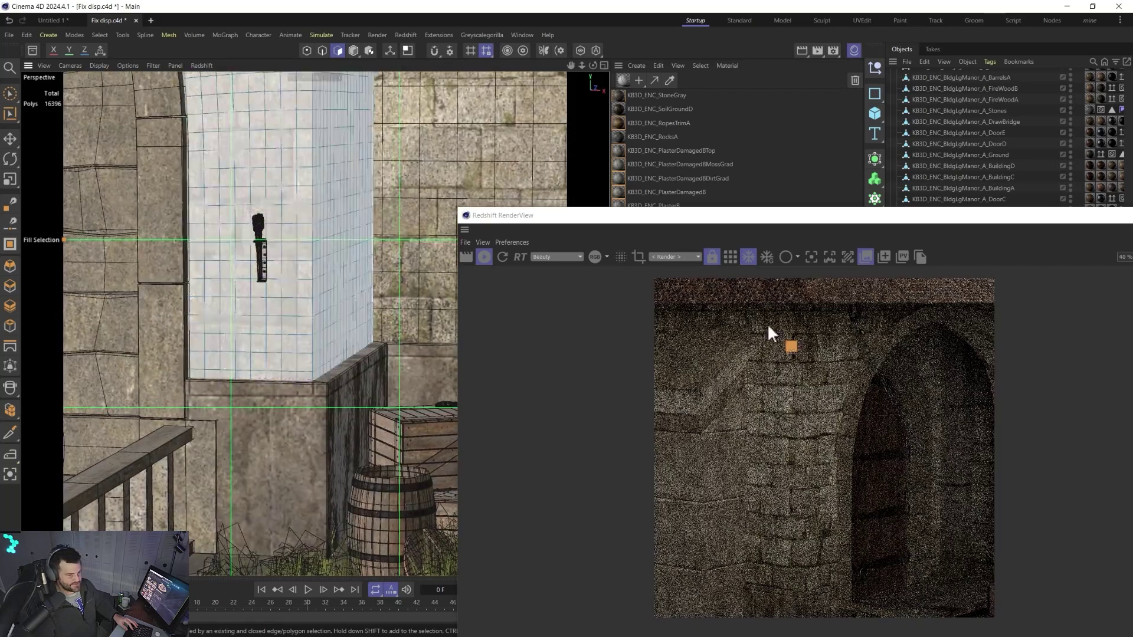
# Move the render window aside, add a Redshift area light and set its area shape to Sphere.
pyautogui.moveTo(937, 219); pyautogui.dragTo(0, 281)
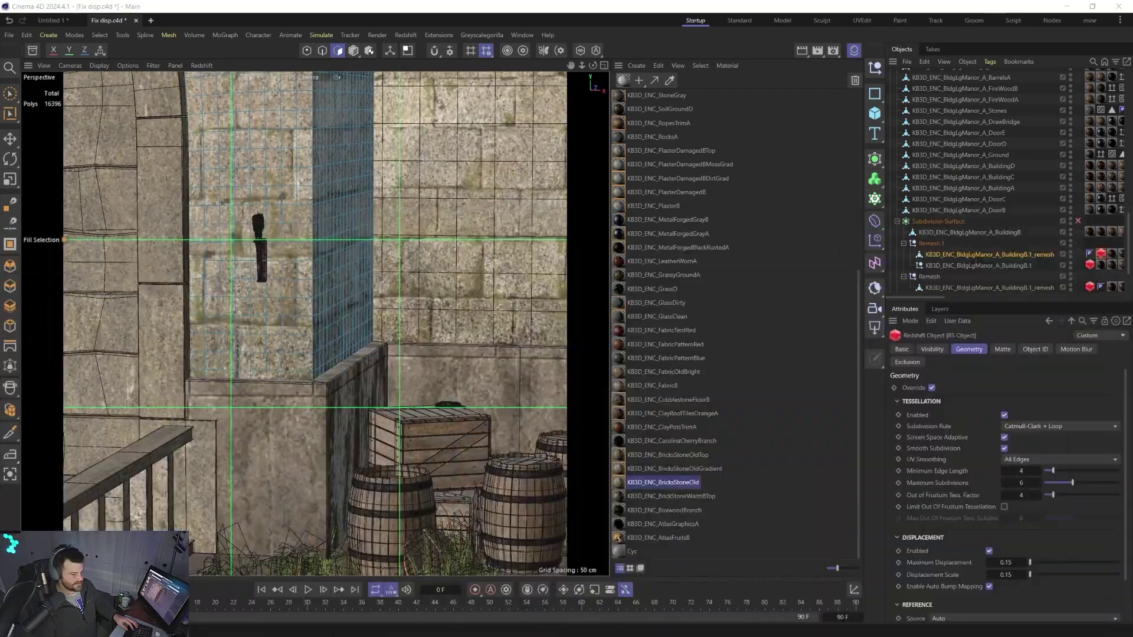
pyautogui.click(875, 328)
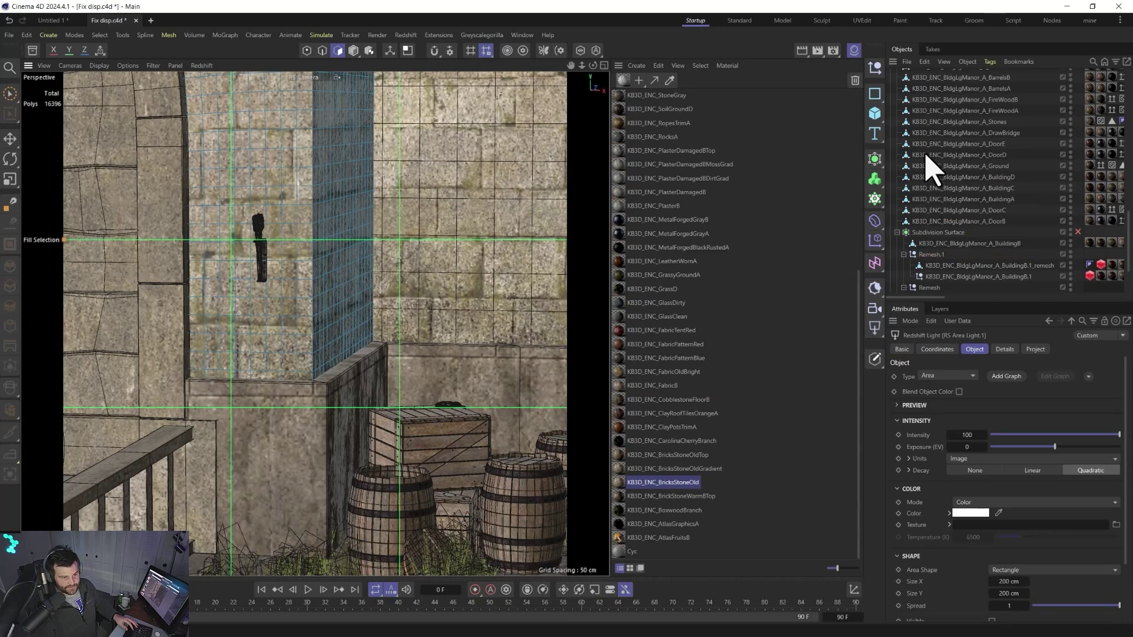
pyautogui.scroll(10, 959, 280)
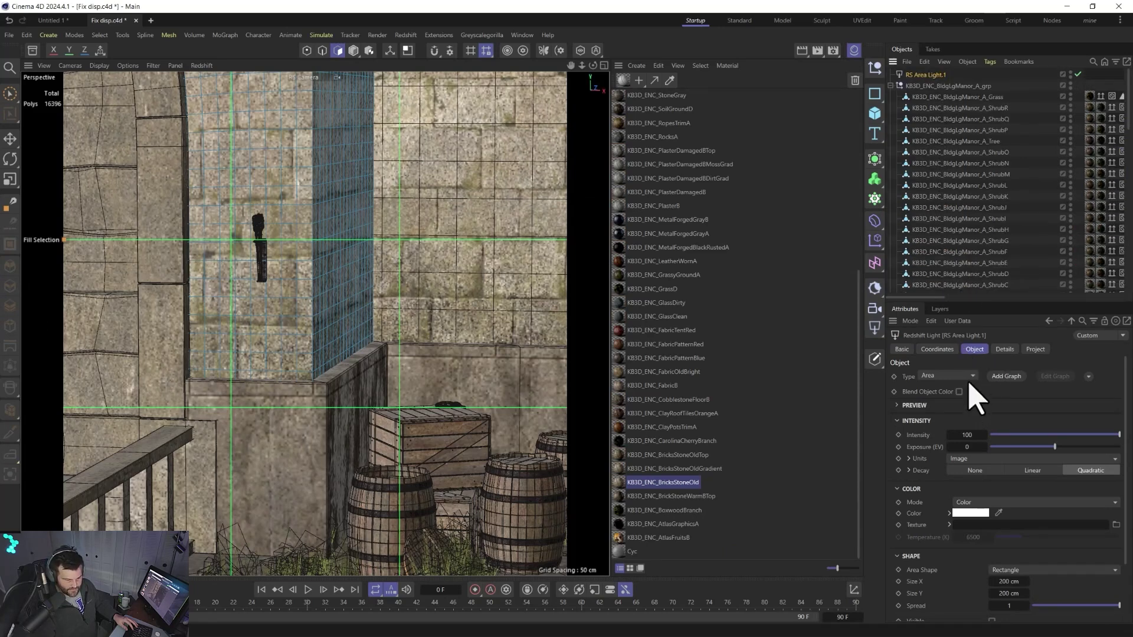
pyautogui.click(1023, 570)
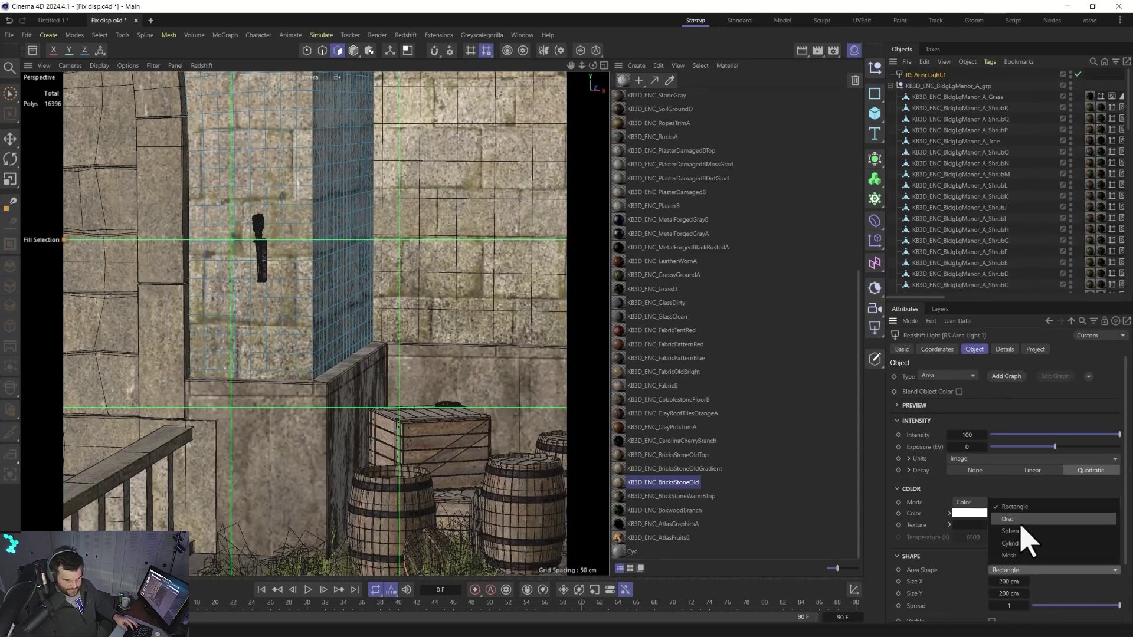
pyautogui.click(1012, 531)
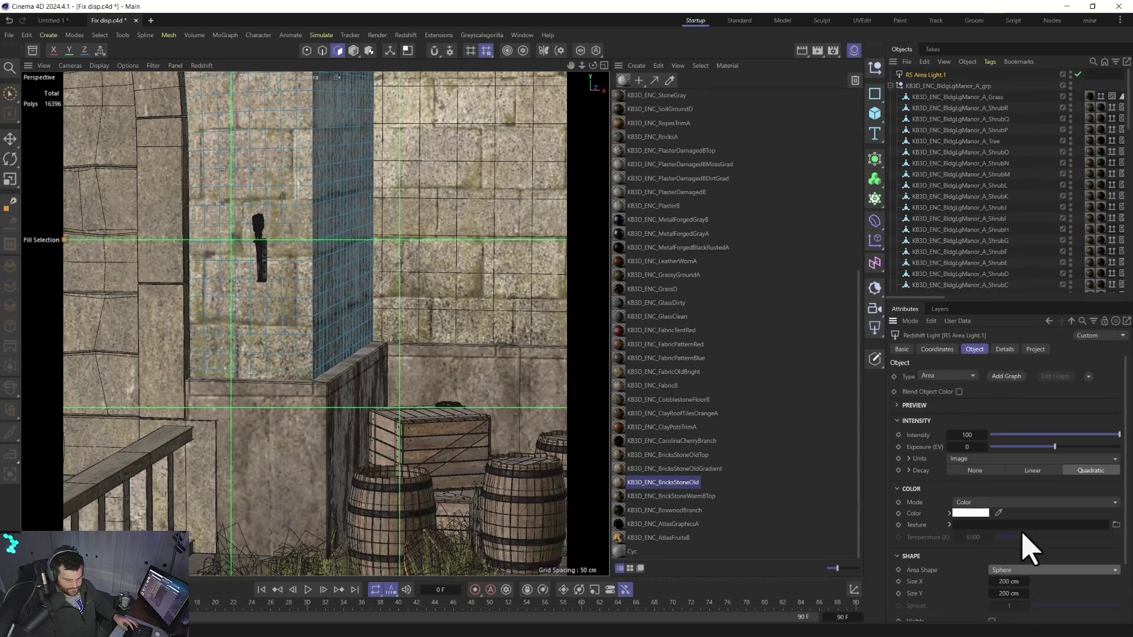
# Set the spherical area light's X, Y and Z sizes to 5 cm.
pyautogui.doubleClick(1007, 583)
pyautogui.write('5')
pyautogui.press('Tab')
pyautogui.write('5')
pyautogui.press('Tab')
pyautogui.write('5')
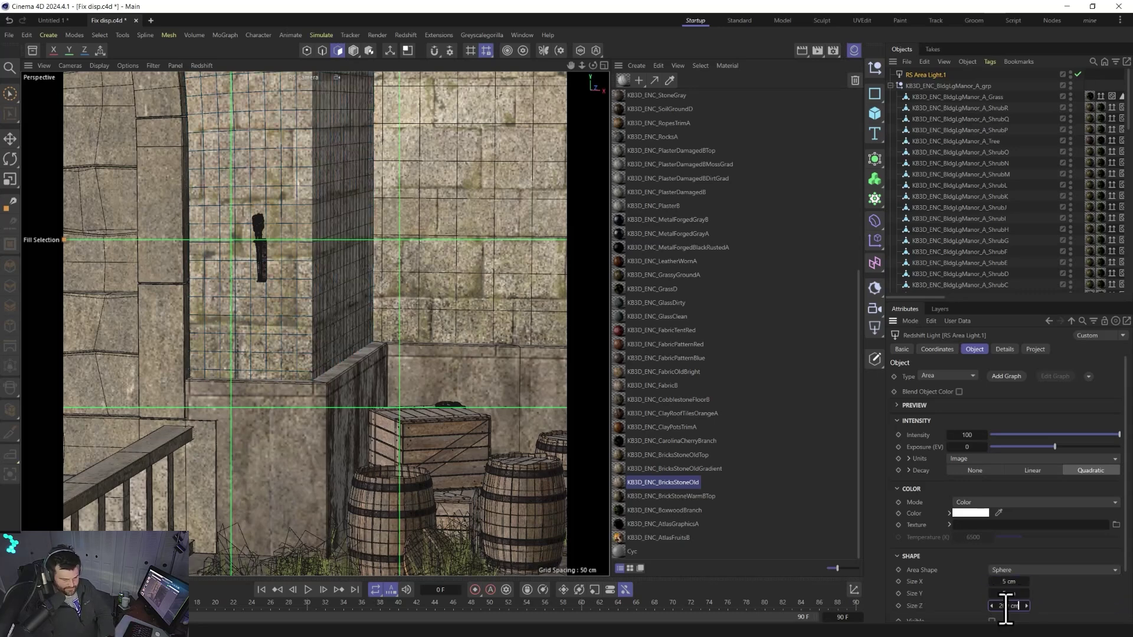
pyautogui.press('Return')
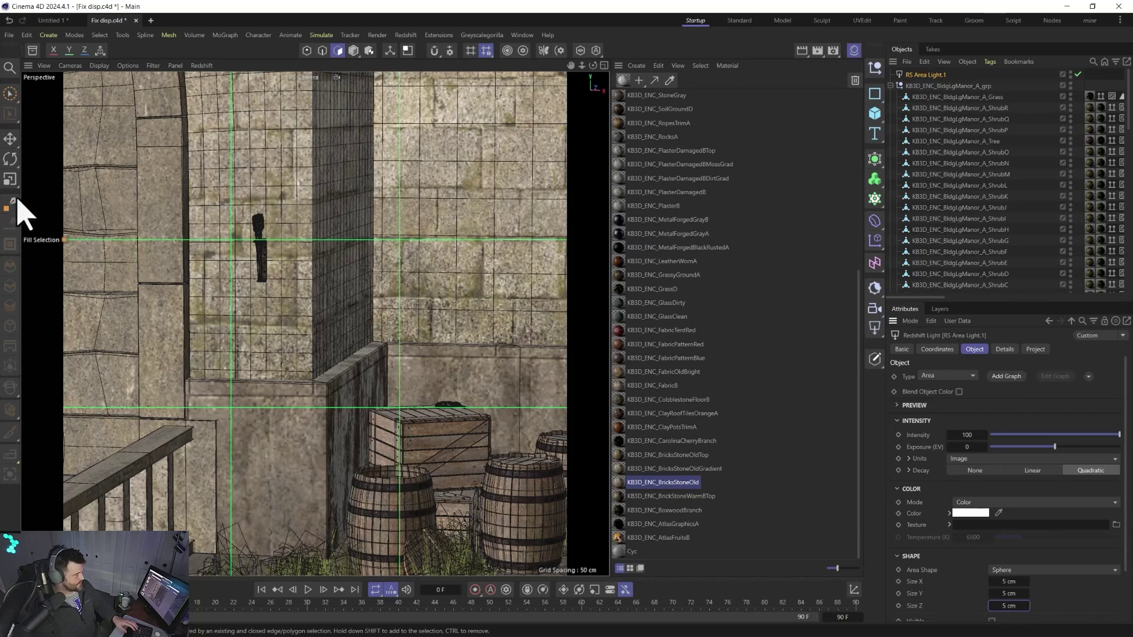
# Position the area light on the head of the wall torch with the Place tool and scale it up to about 19.5 cm.
pyautogui.click(10, 139)
pyautogui.click(354, 51)
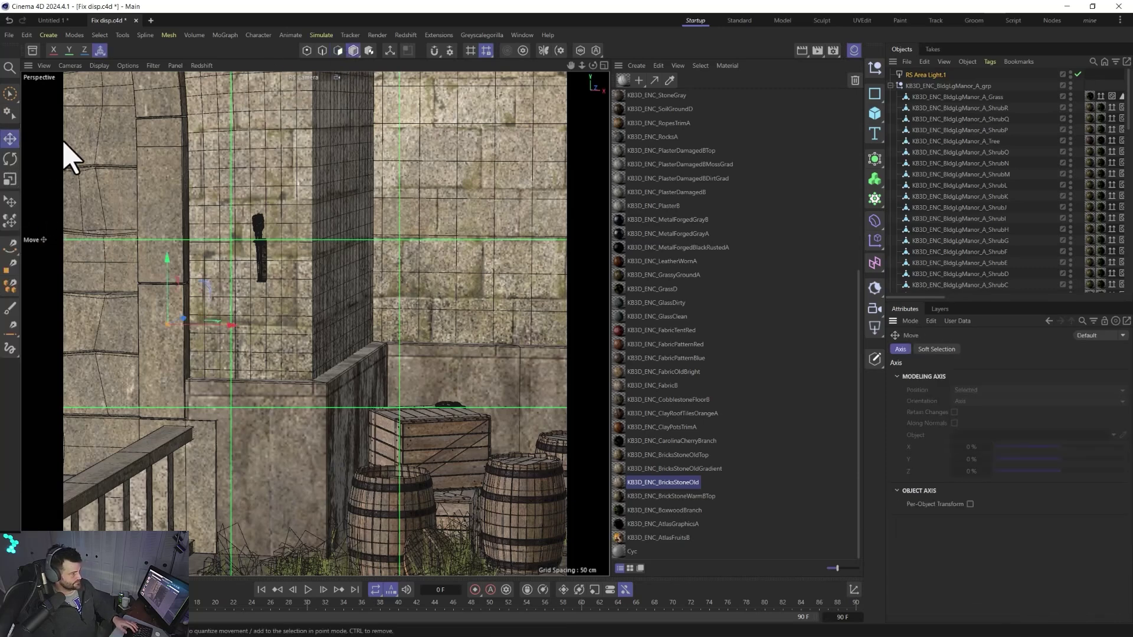
pyautogui.click(12, 200)
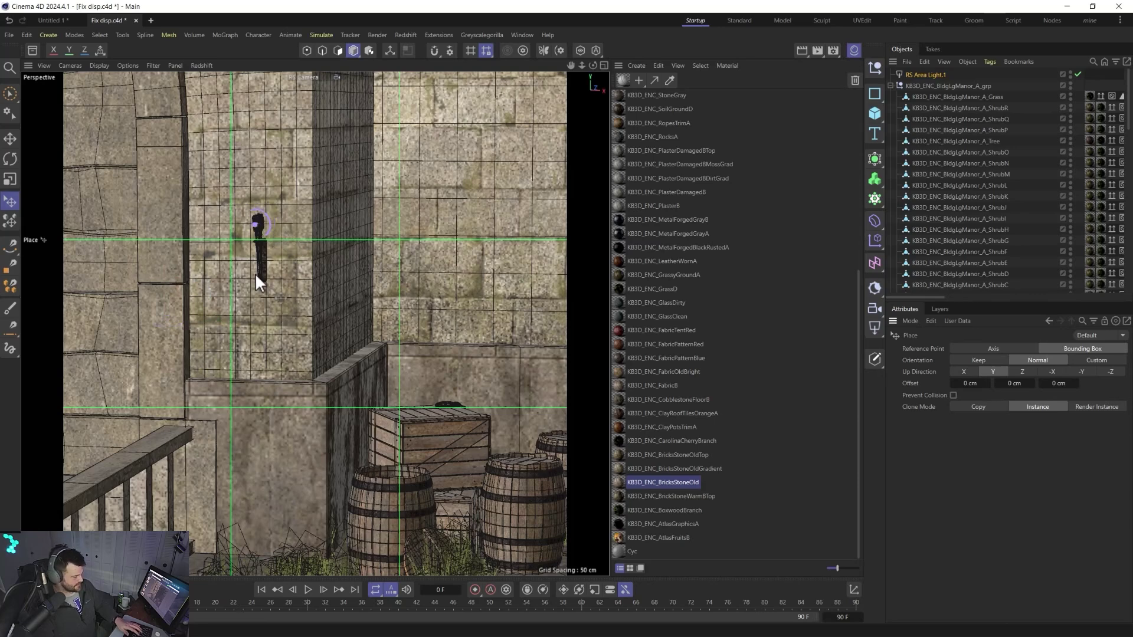
pyautogui.press('t')
pyautogui.moveTo(291, 266); pyautogui.dragTo(479, 150)
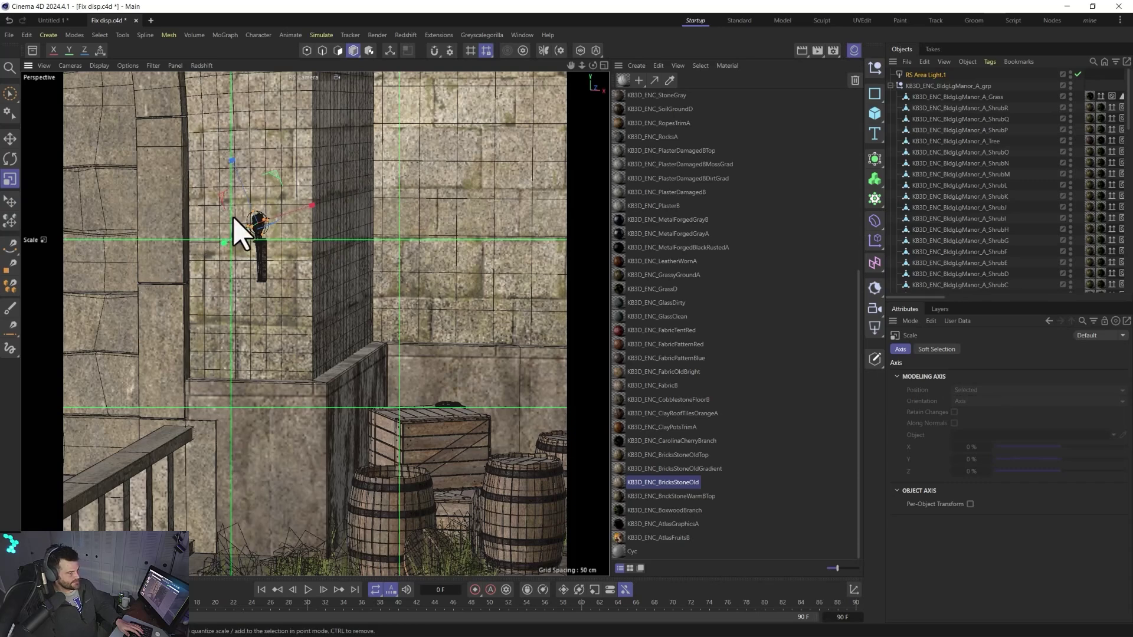
# Change the torch area light's color from white to a saturated orange-red.
pyautogui.click(930, 75)
pyautogui.click(973, 519)
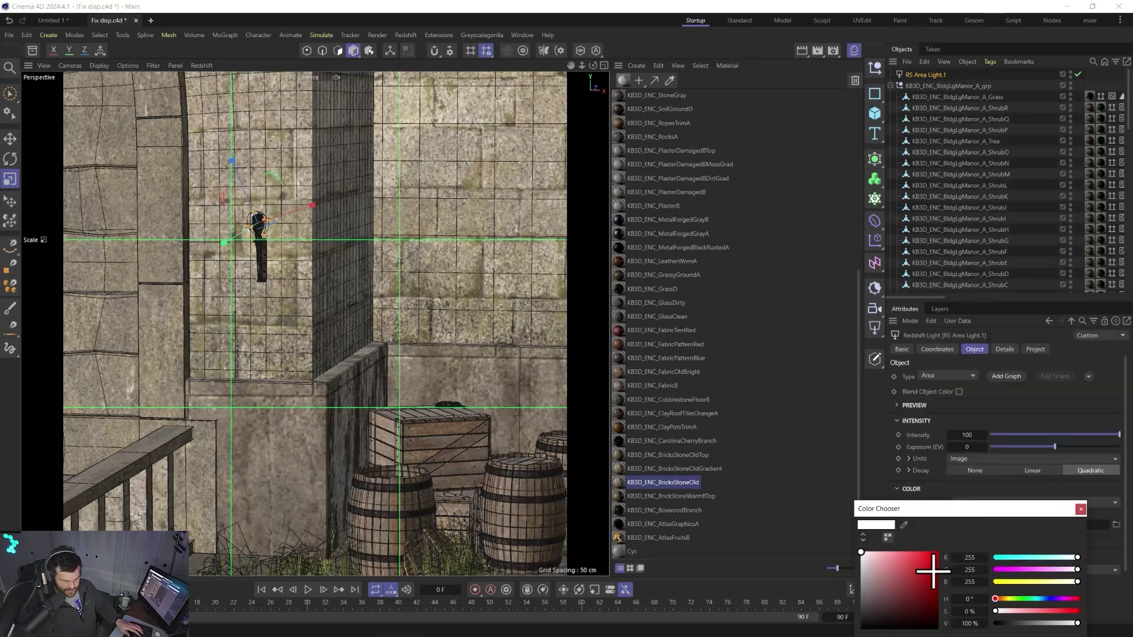
pyautogui.click(933, 571)
pyautogui.moveTo(998, 570); pyautogui.dragTo(1015, 570)
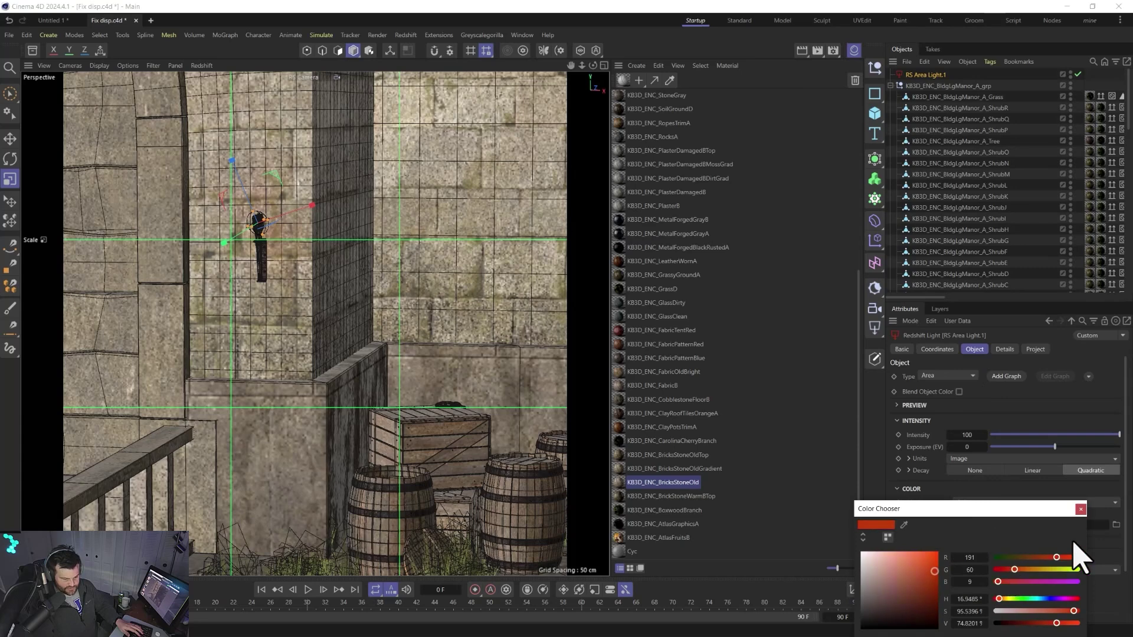
pyautogui.click(1080, 509)
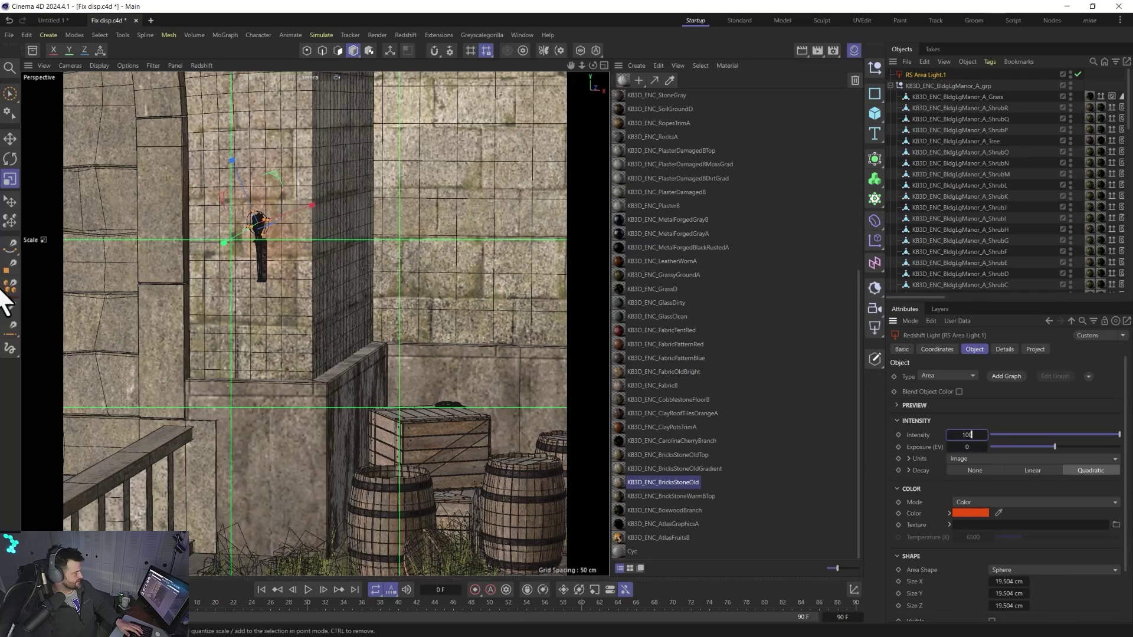
# Bring up the Redshift RenderView on the torch-lit stones and enable Bloom with threshold 4.33 and intensity 4.
pyautogui.hotkey('alt', 'r')
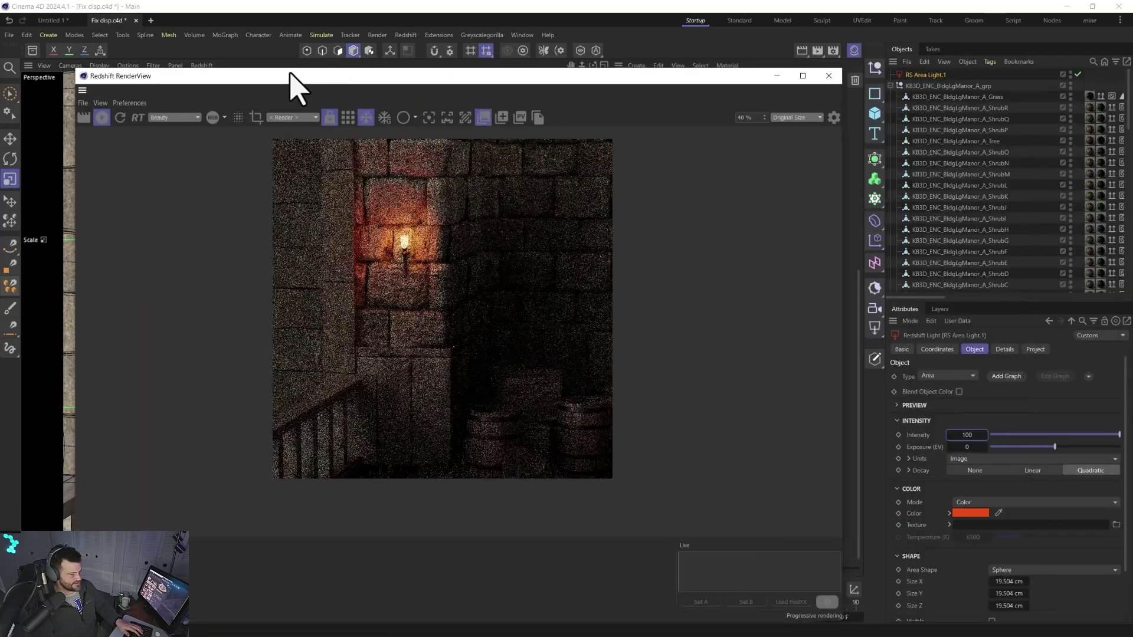
pyautogui.scroll(-2, 425, 235)
pyautogui.scroll(3, 451, 240)
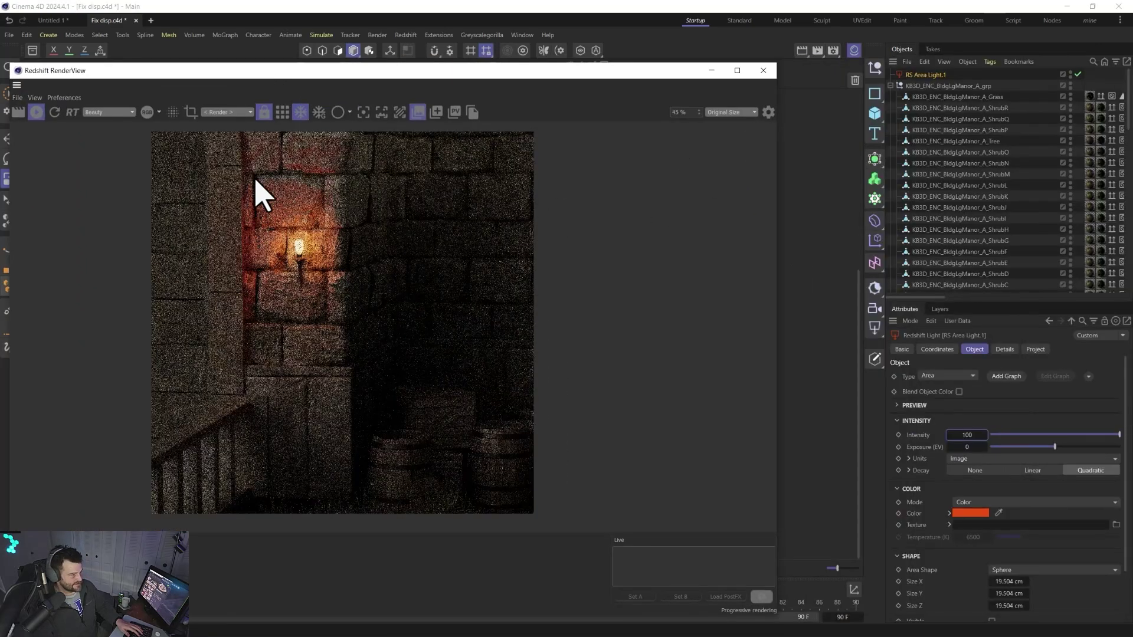
pyautogui.scroll(3, 303, 186)
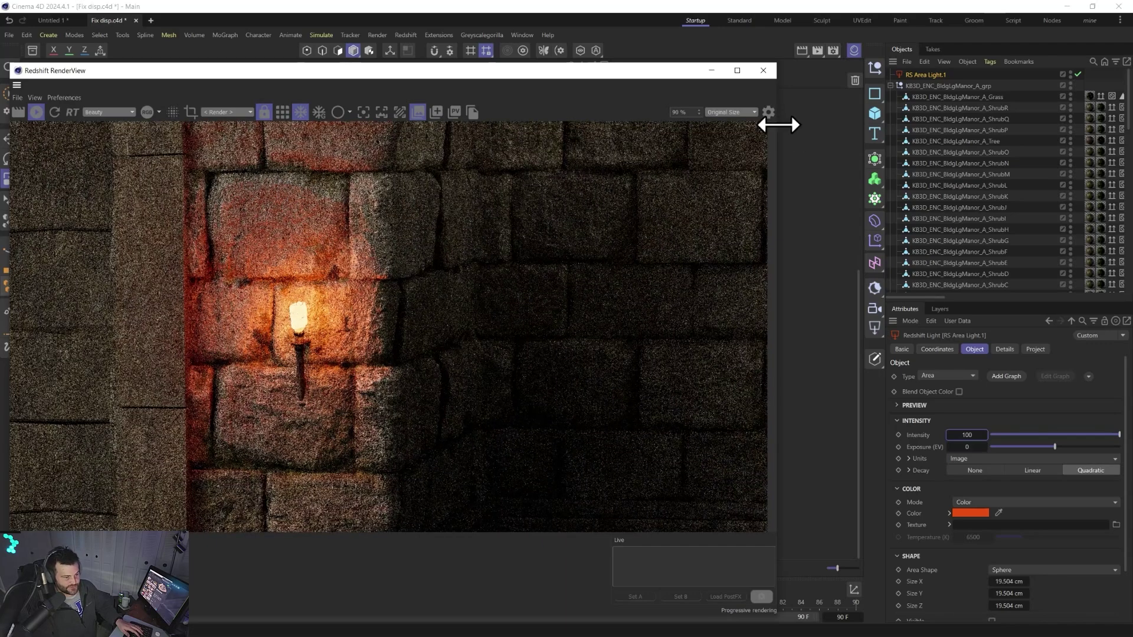
pyautogui.click(769, 112)
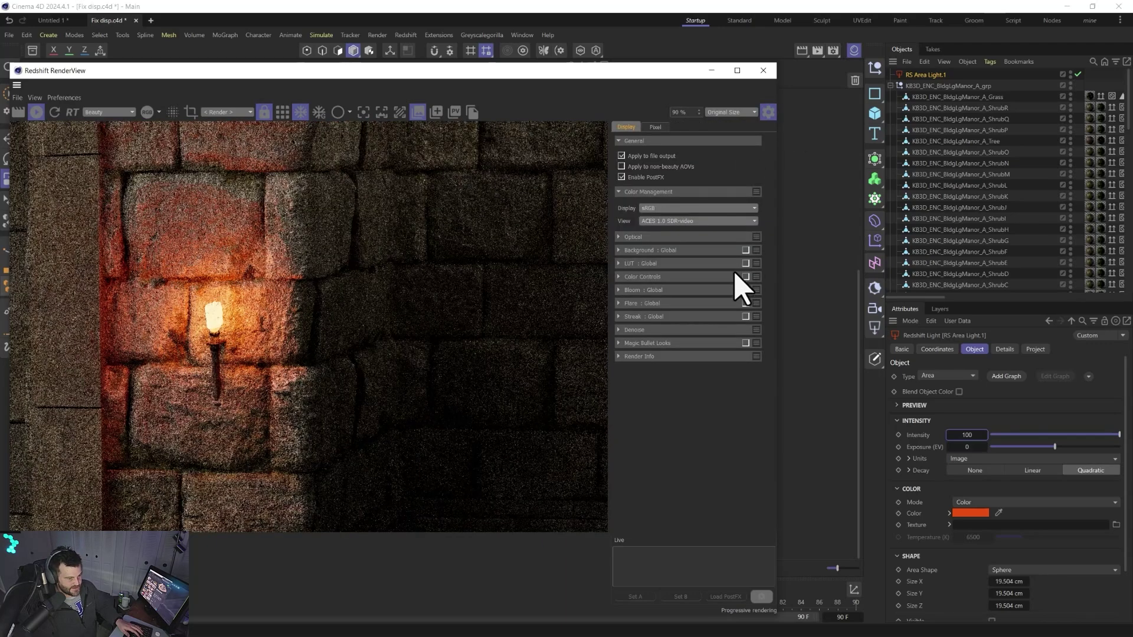
pyautogui.click(745, 290)
pyautogui.click(619, 290)
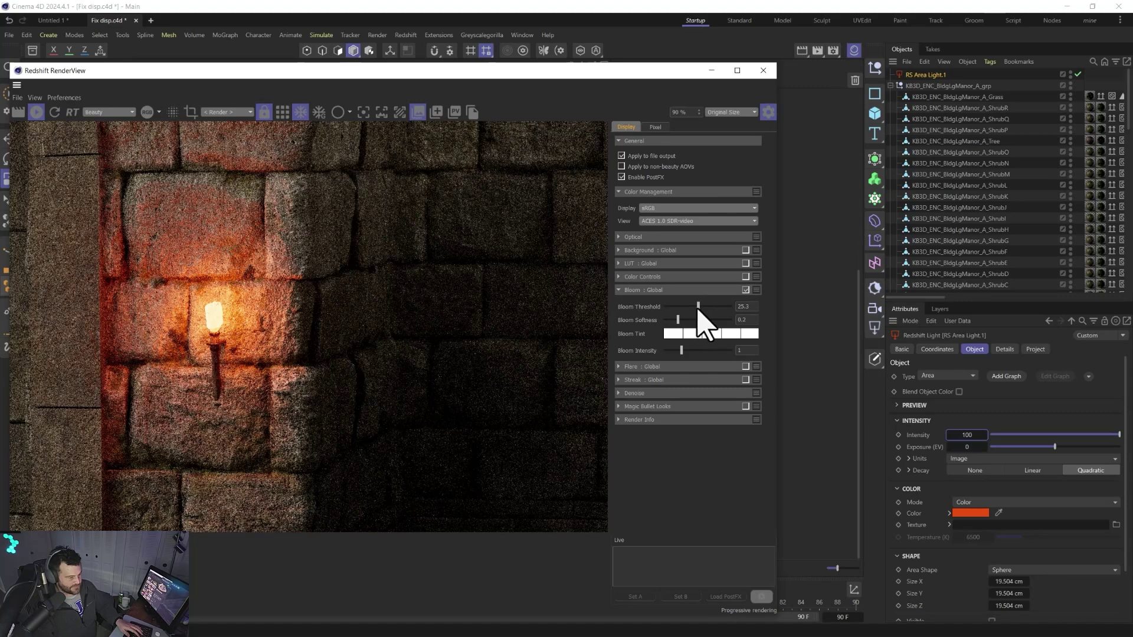
pyautogui.moveTo(673, 307); pyautogui.dragTo(672, 308)
pyautogui.moveTo(681, 351); pyautogui.dragTo(731, 350)
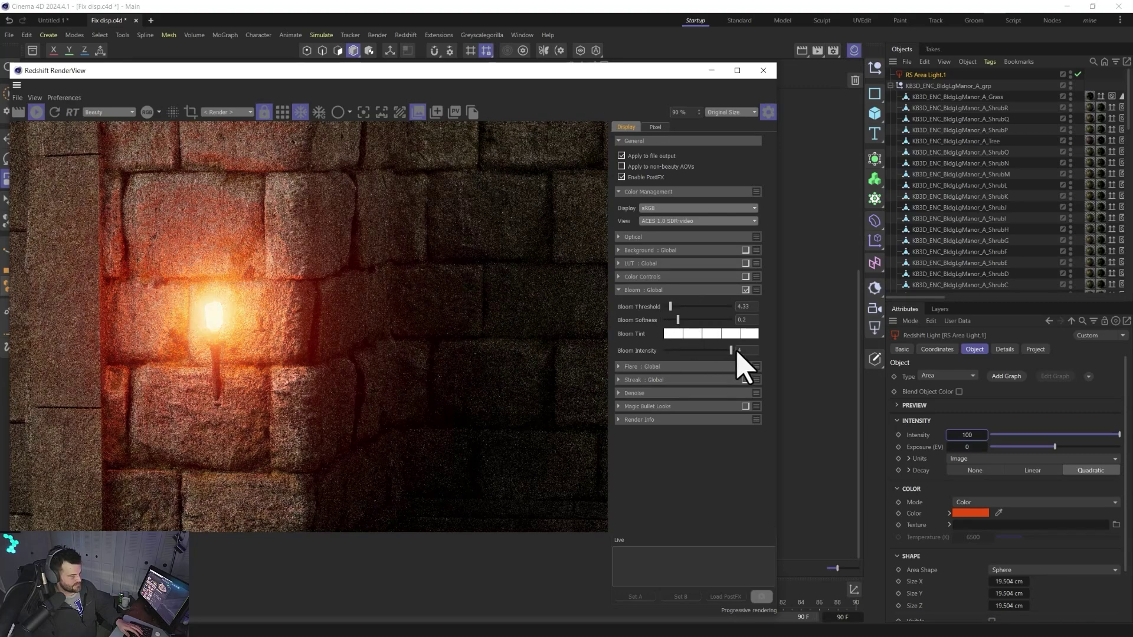
# Examine how the glowing torch lights the displaced stones on the pier, from a wider view and from a close side angle.
pyautogui.scroll(-5, 450, 336)
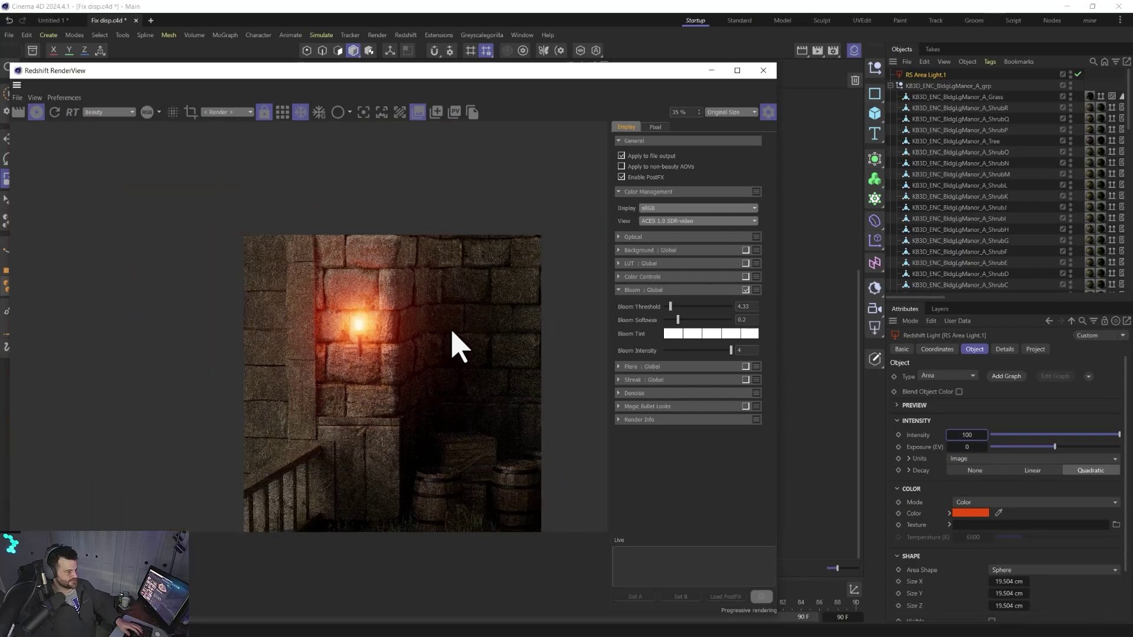
pyautogui.moveTo(410, 72); pyautogui.dragTo(879, 88)
pyautogui.keyDown('alt'); pyautogui.moveTo(411, 203); pyautogui.dragTo(177, 369); pyautogui.keyUp('alt')
pyautogui.moveTo(767, 88); pyautogui.dragTo(578, 62)
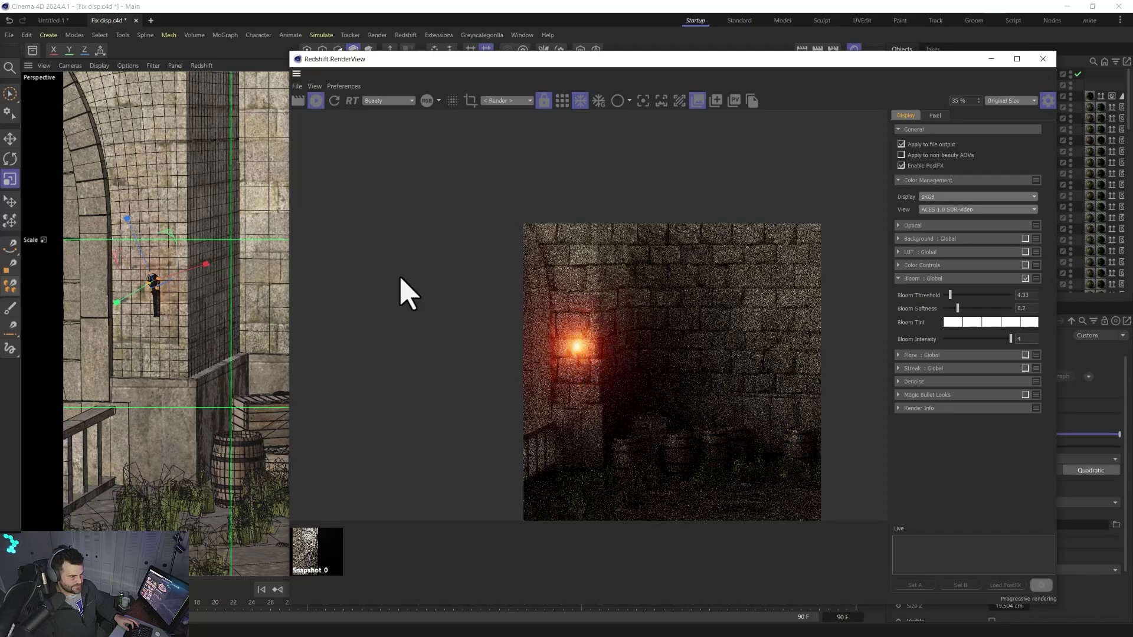
pyautogui.scroll(5, 165, 253)
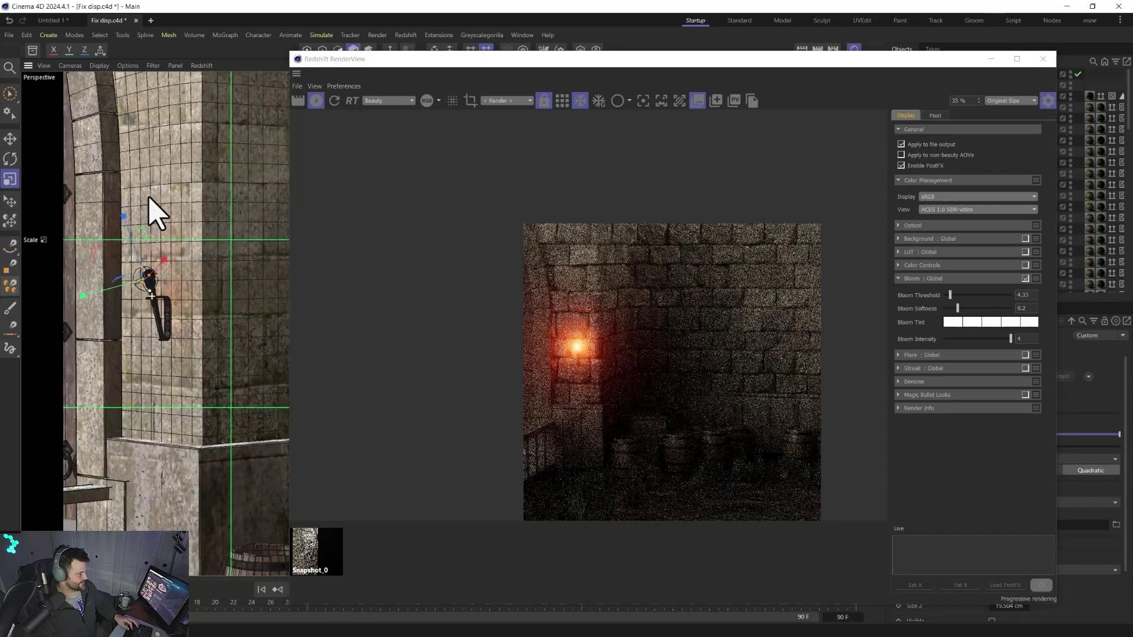
pyautogui.keyDown('alt'); pyautogui.moveTo(149, 198); pyautogui.dragTo(172, 177, button='right'); pyautogui.keyUp('alt')
pyautogui.keyDown('alt'); pyautogui.moveTo(151, 303); pyautogui.dragTo(175, 263); pyautogui.keyUp('alt')
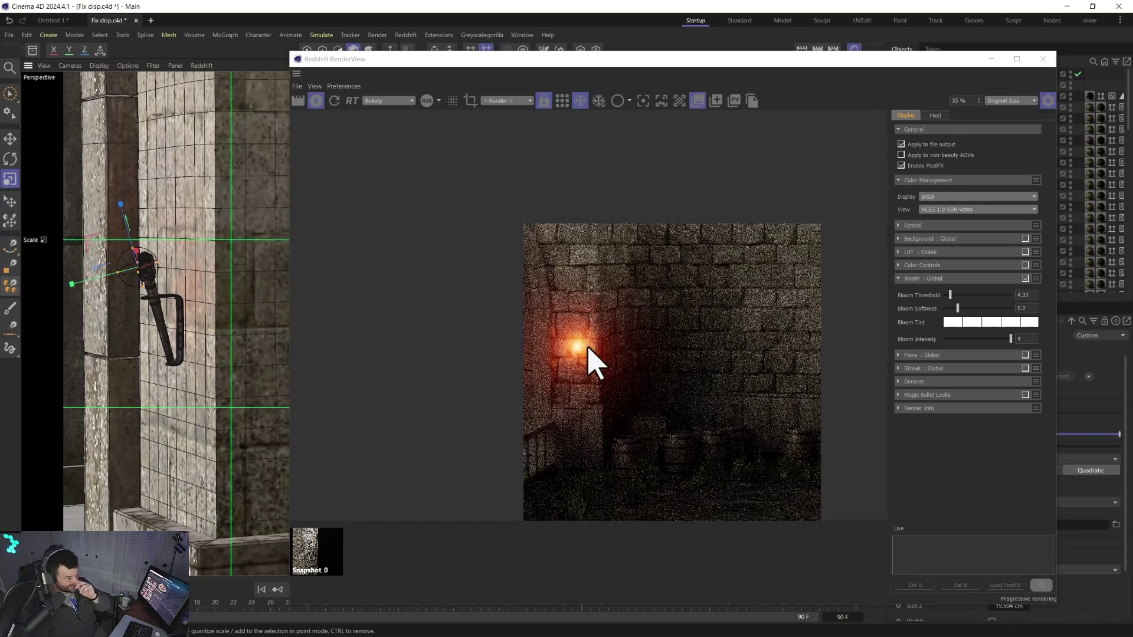
pyautogui.scroll(3, 620, 354)
pyautogui.moveTo(653, 380); pyautogui.dragTo(653, 329, button='middle')
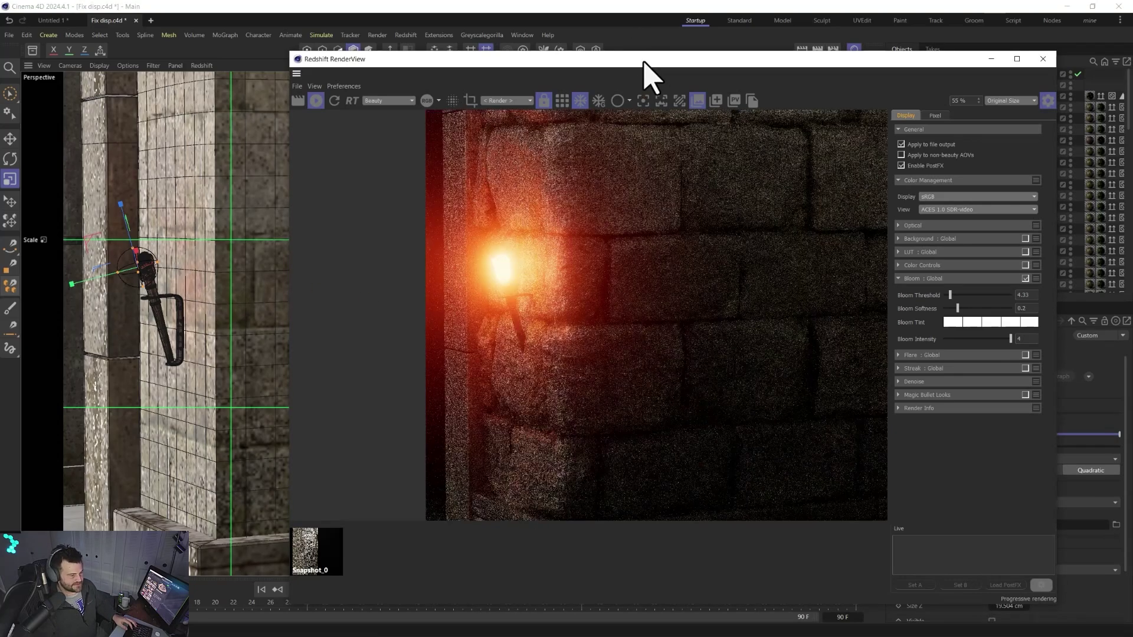
pyautogui.moveTo(641, 62); pyautogui.dragTo(611, 57)
pyautogui.scroll(-1, 508, 272)
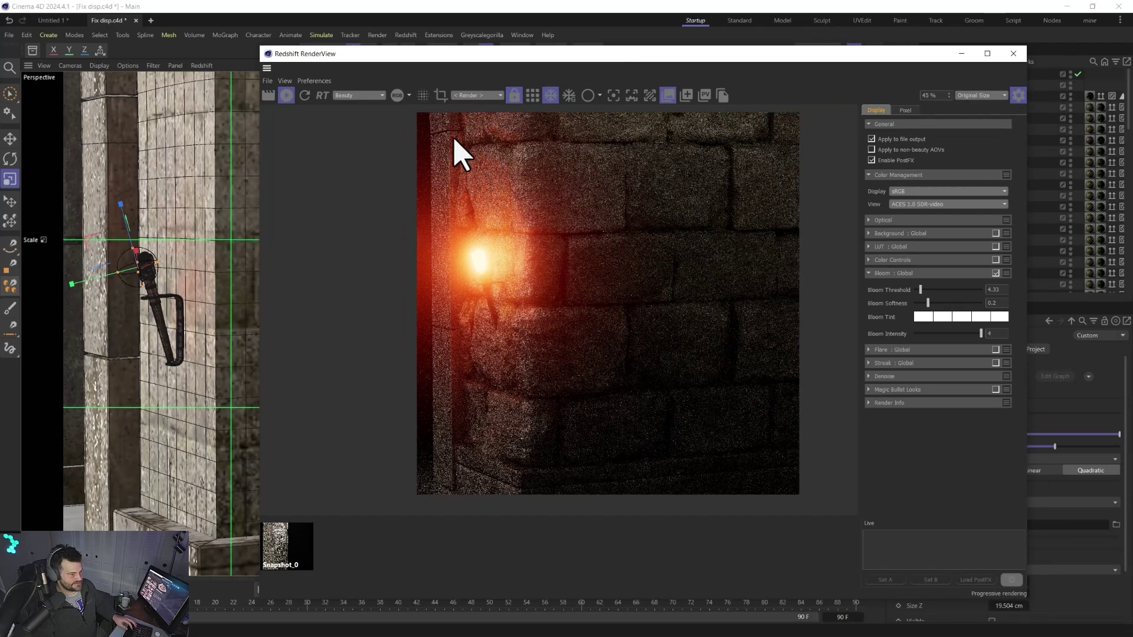
pyautogui.scroll(-2, 531, 301)
pyautogui.moveTo(850, 57); pyautogui.dragTo(669, 52)
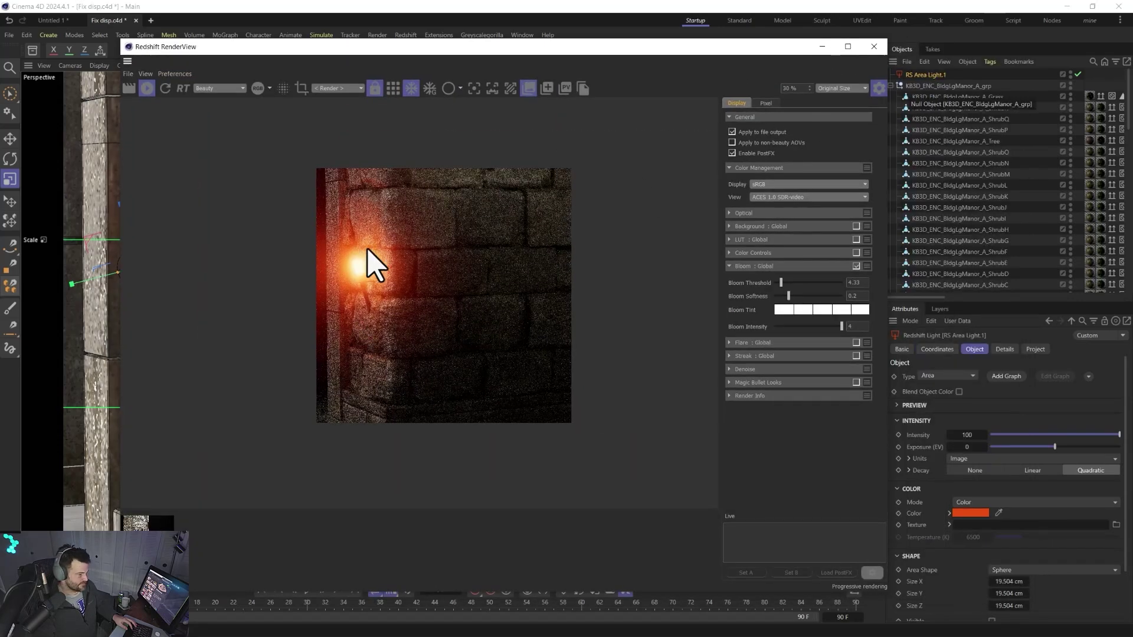
# Enlarge the render of the torch-lit displaced stones and store it as a RenderView snapshot.
pyautogui.scroll(2, 371, 263)
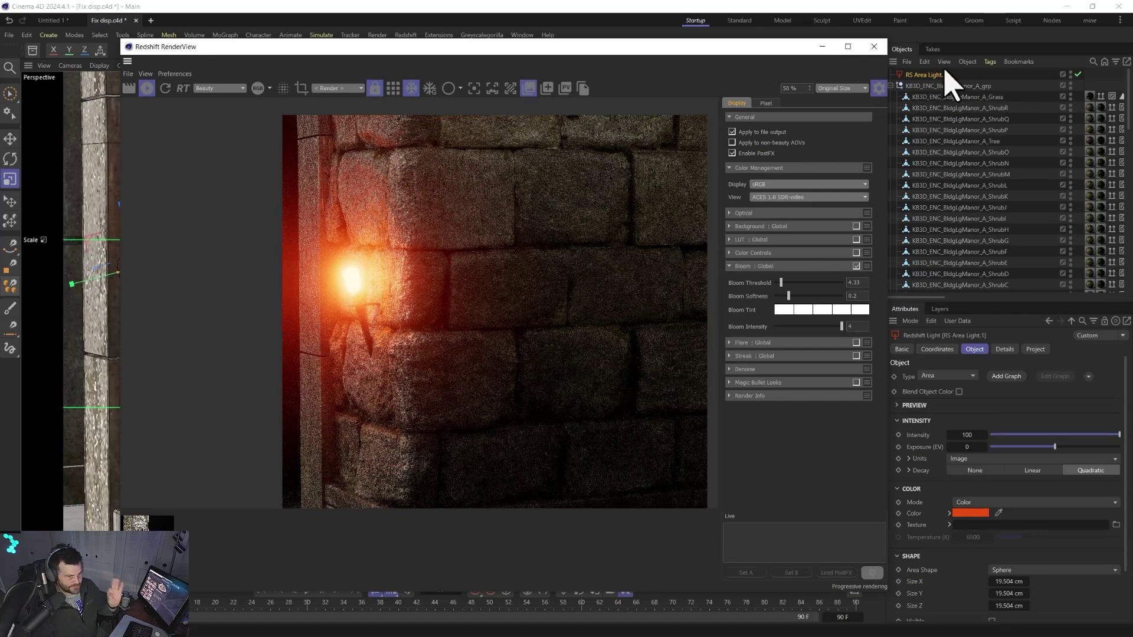
pyautogui.click(547, 88)
# Turn off the Geometry override in the Redshift Object tags of BuildingB.1 and the remesh under Remesh, and unfreeze the RenderView's tessellation.
pyautogui.scroll(-10, 968, 171)
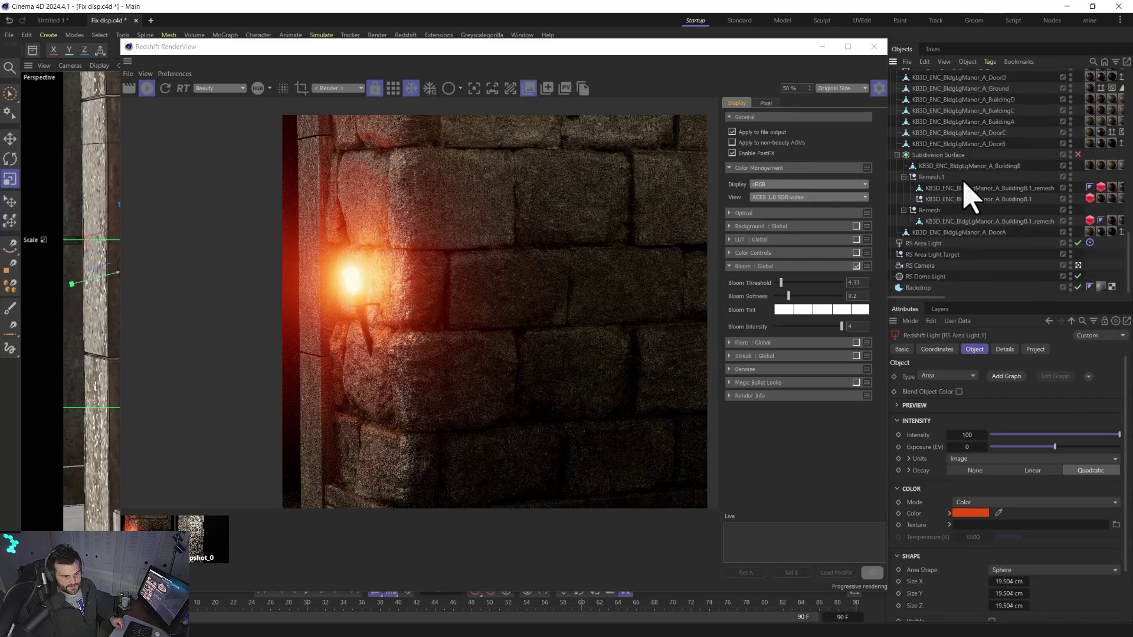
pyautogui.click(1089, 199)
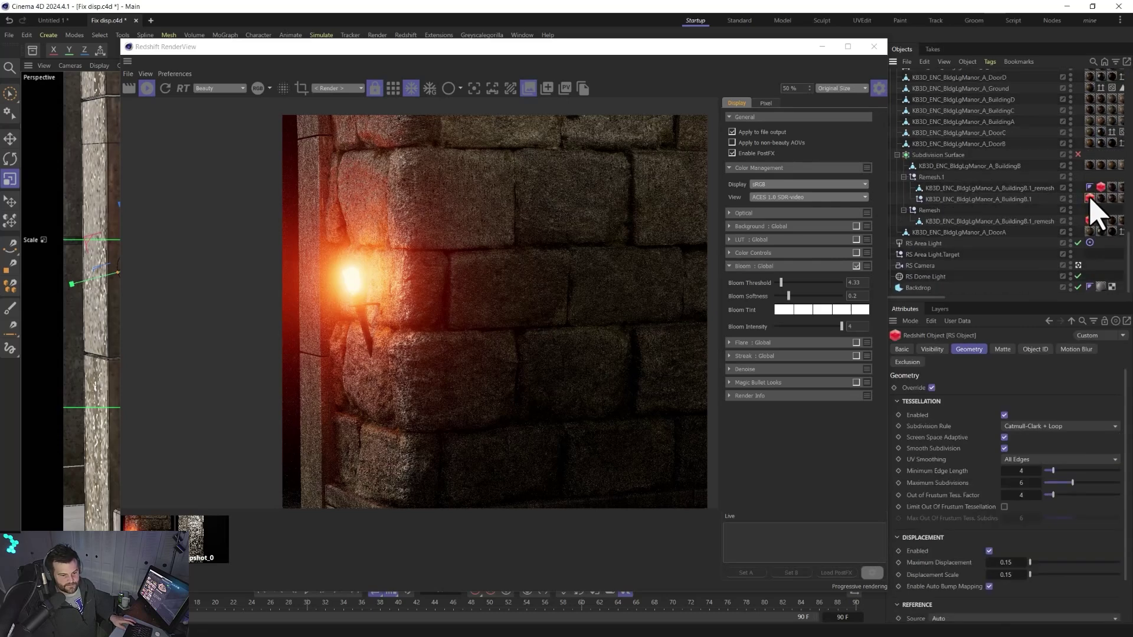
pyautogui.keyDown('ctrl'); pyautogui.click(1090, 221); pyautogui.keyUp('ctrl')
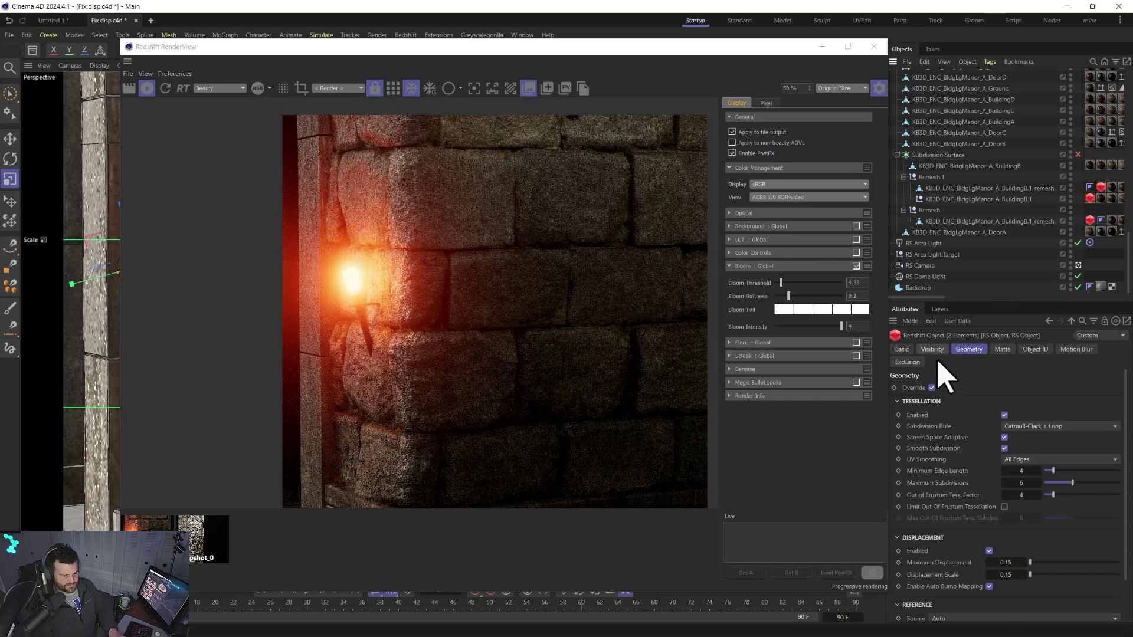
pyautogui.click(932, 388)
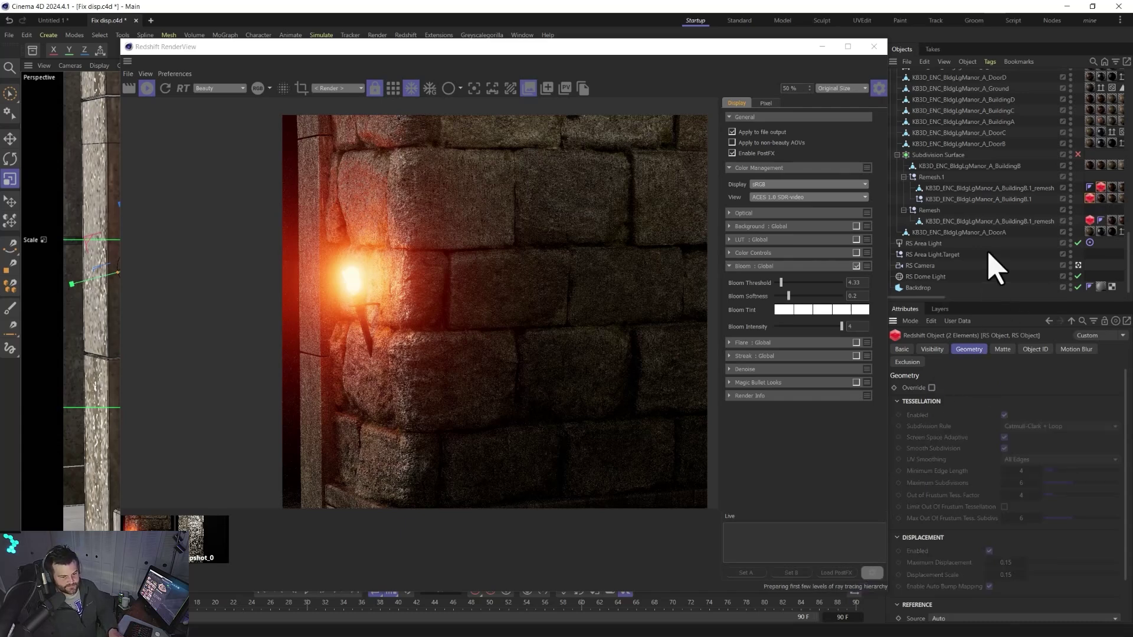
pyautogui.click(1089, 220)
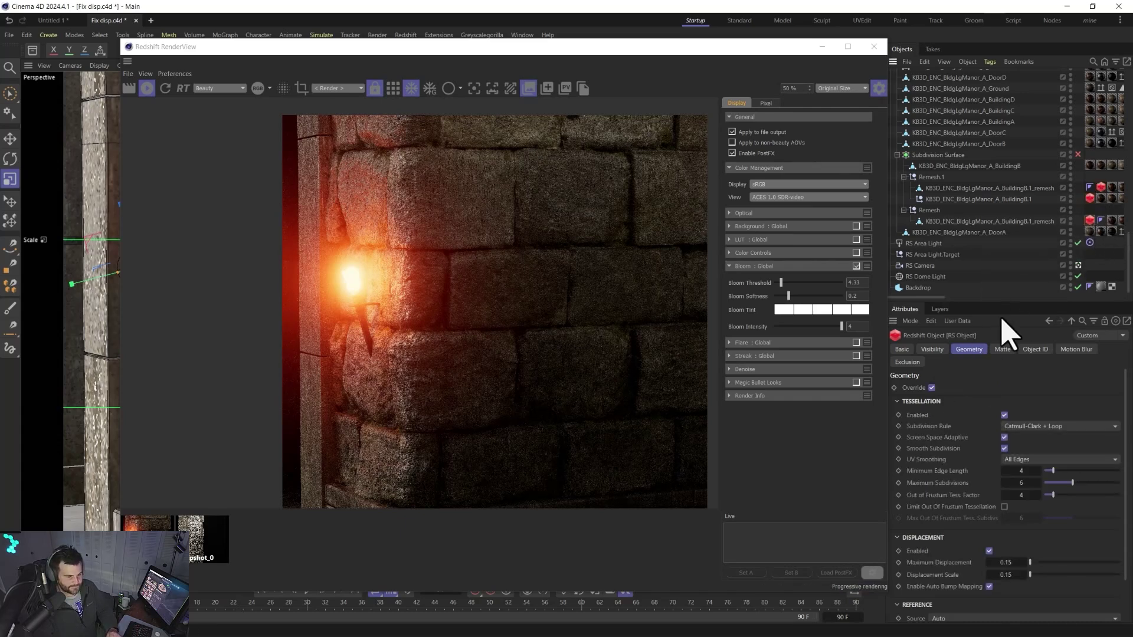
pyautogui.click(932, 388)
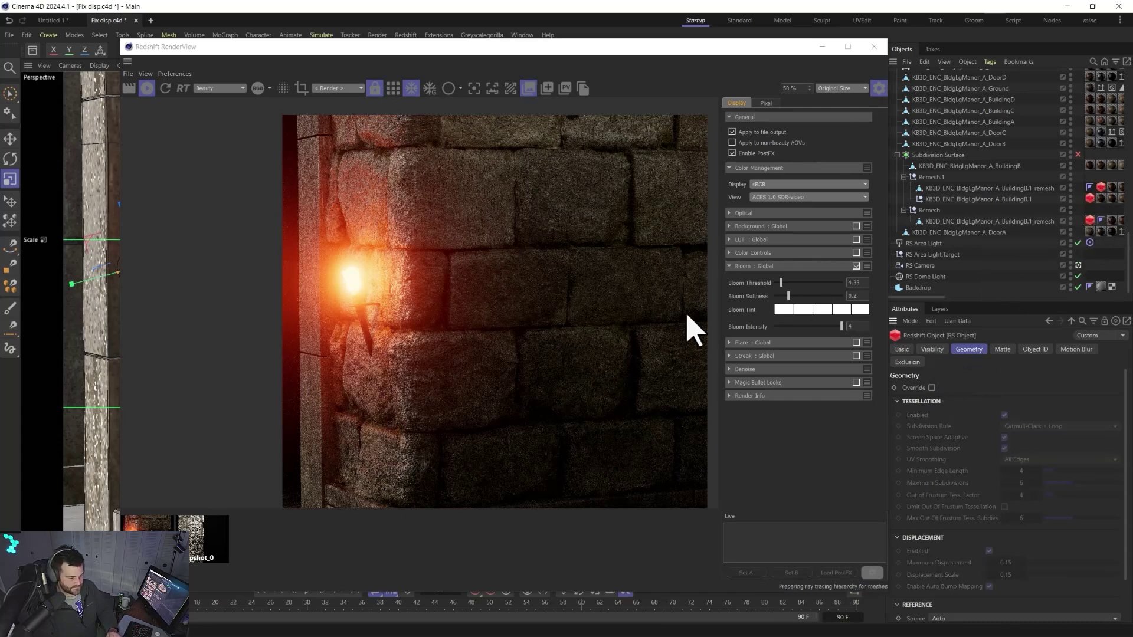
pyautogui.click(412, 88)
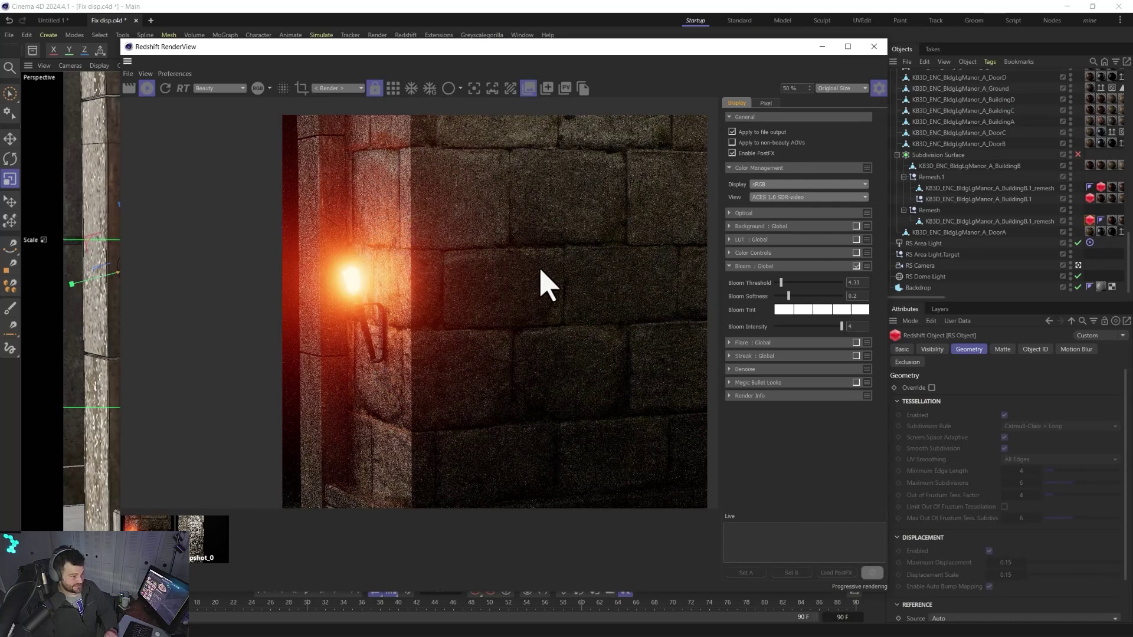
# Compare the displaced-stone snapshot repeatedly with the live render that has no displacement.
pyautogui.click(147, 523)
pyautogui.click(295, 561)
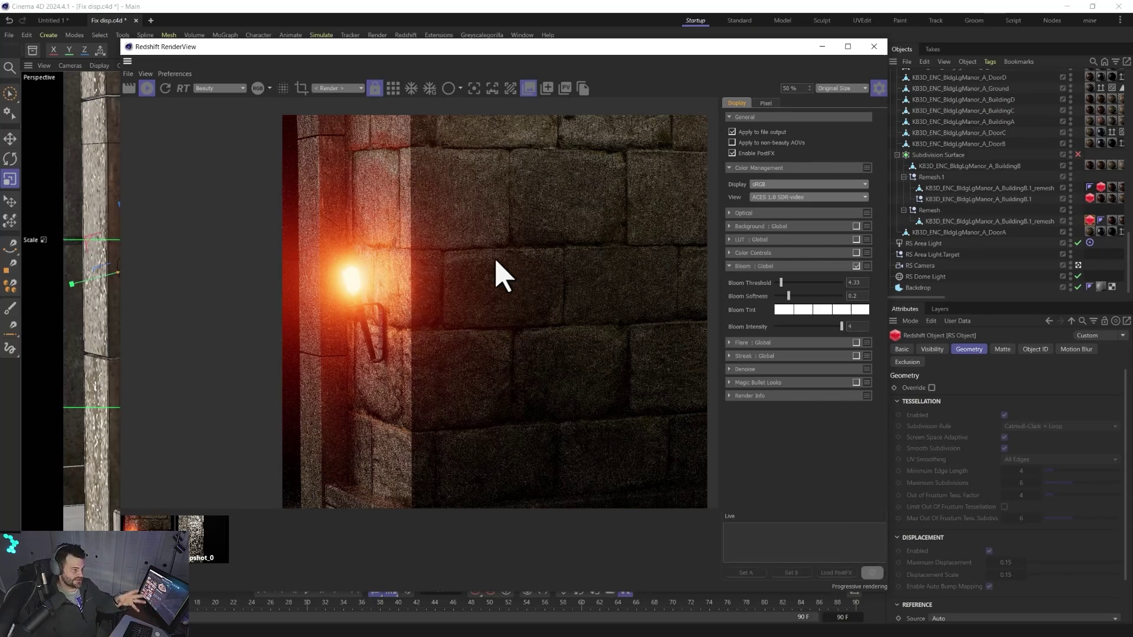
pyautogui.click(147, 521)
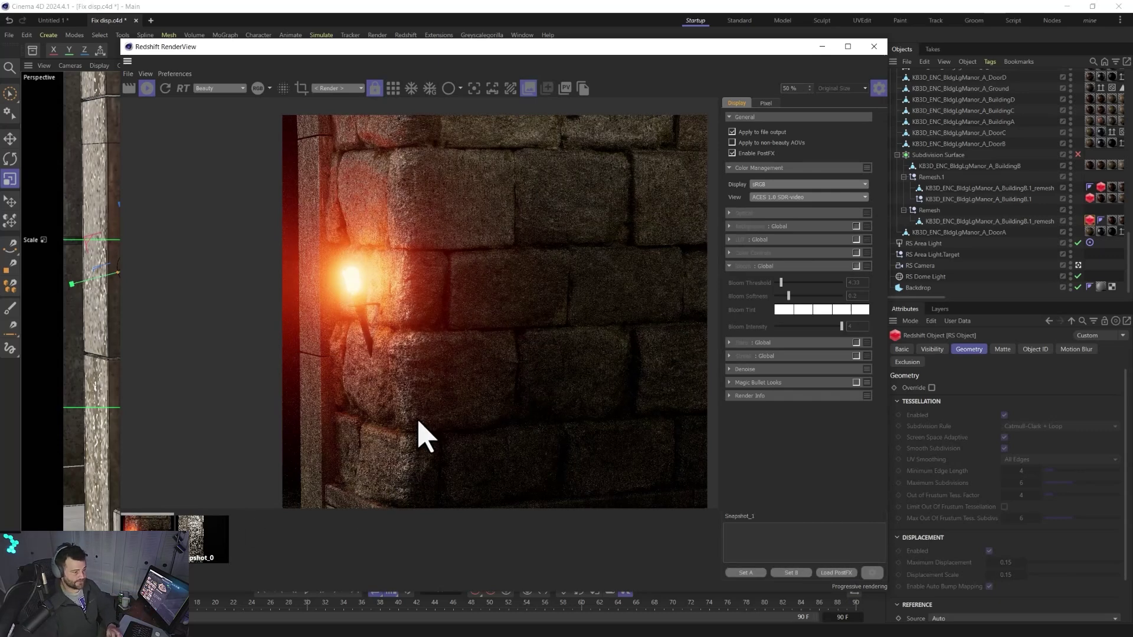
pyautogui.click(207, 539)
pyautogui.click(198, 536)
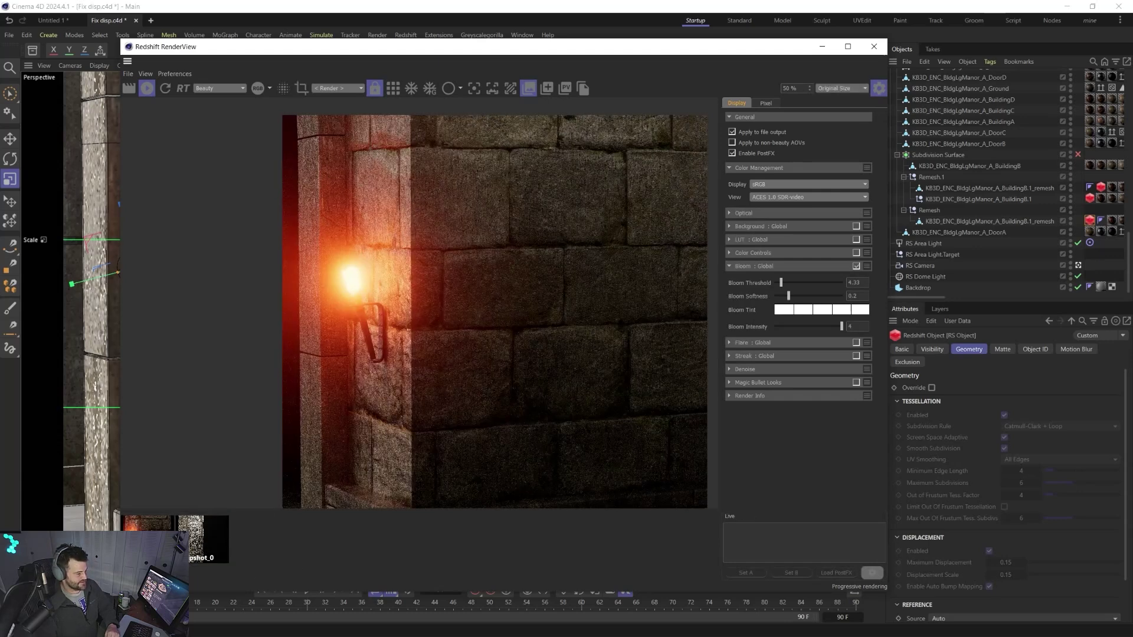
pyautogui.click(151, 534)
pyautogui.click(197, 536)
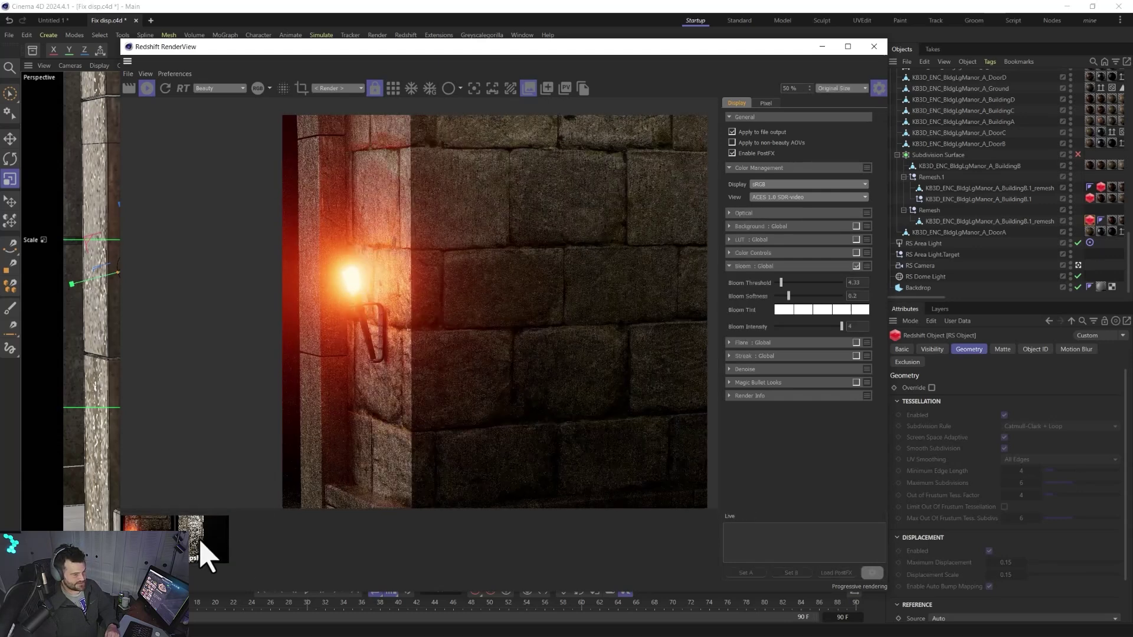
pyautogui.click(199, 539)
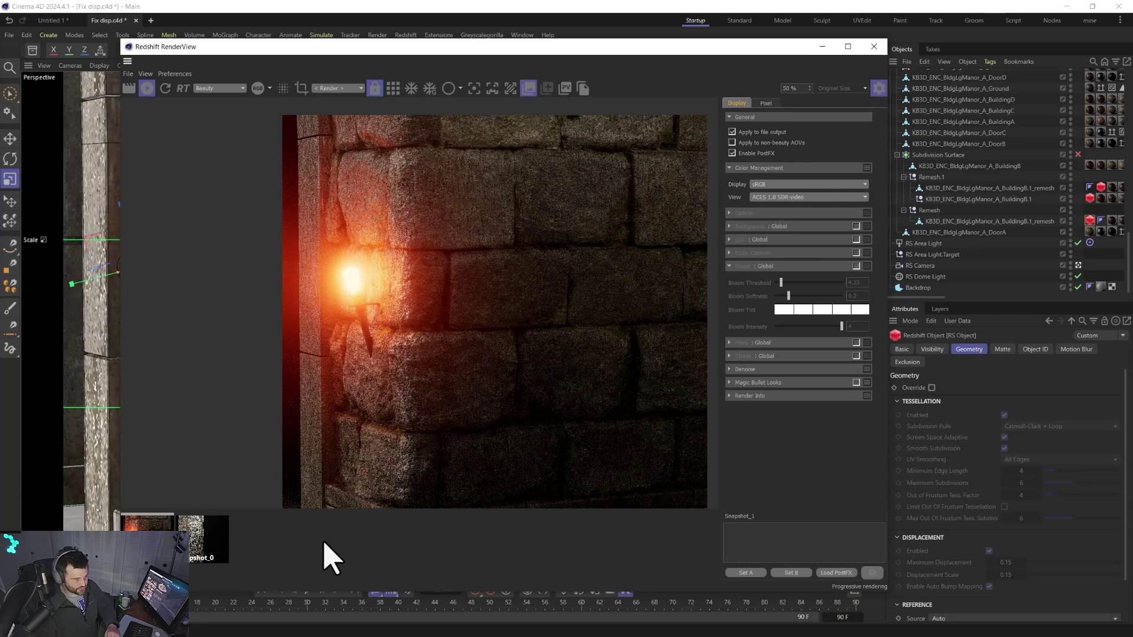
pyautogui.click(331, 558)
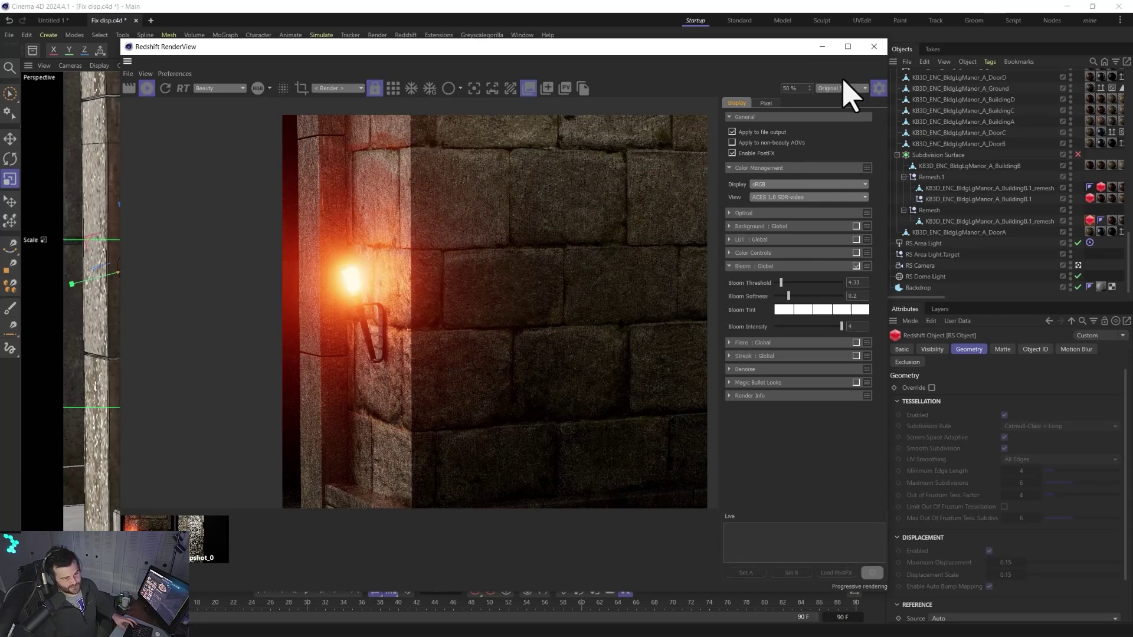
# Close the Redshift RenderView and select the Remesh null inside the Subdivision Surface.
pyautogui.click(872, 48)
pyautogui.keyDown('alt'); pyautogui.moveTo(367, 308); pyautogui.dragTo(470, 395, button='right'); pyautogui.keyUp('alt')
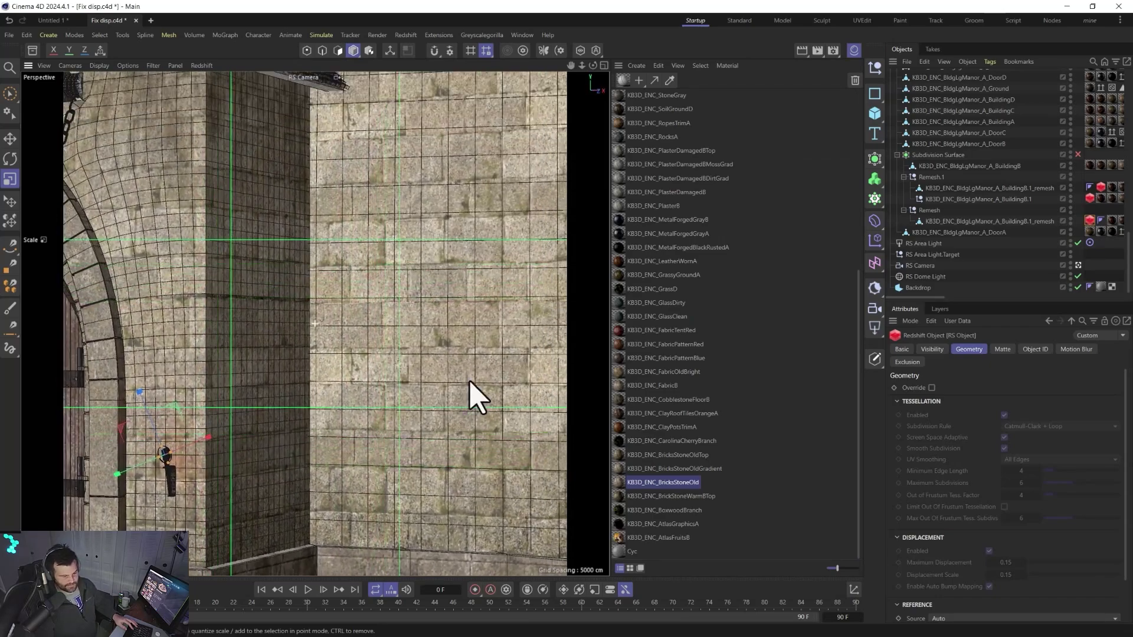
pyautogui.click(950, 155)
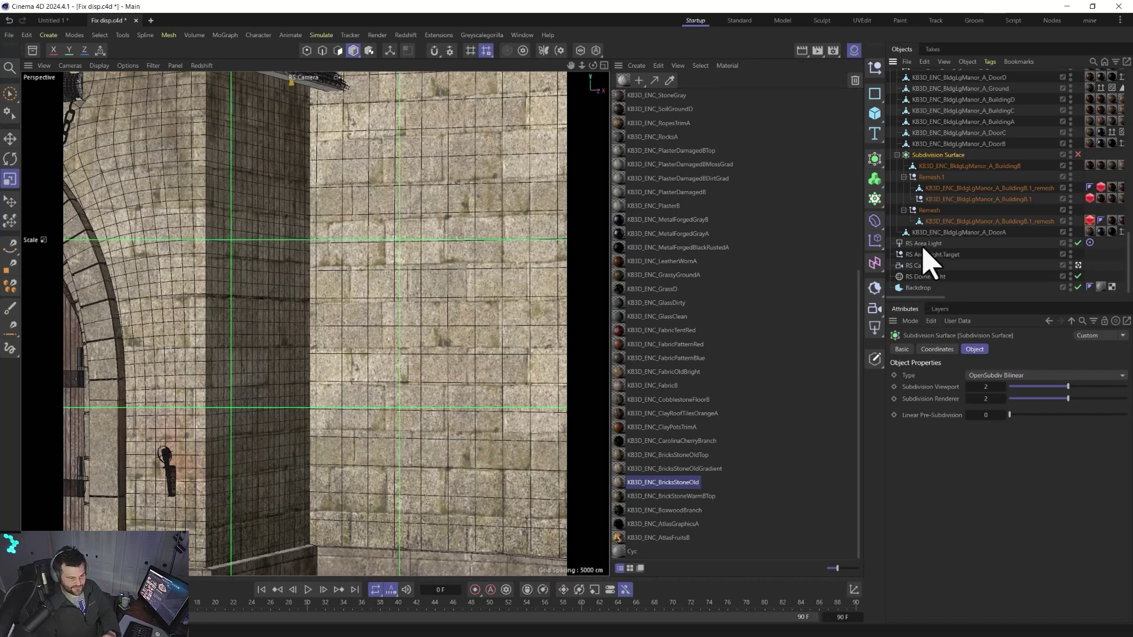
pyautogui.click(930, 210)
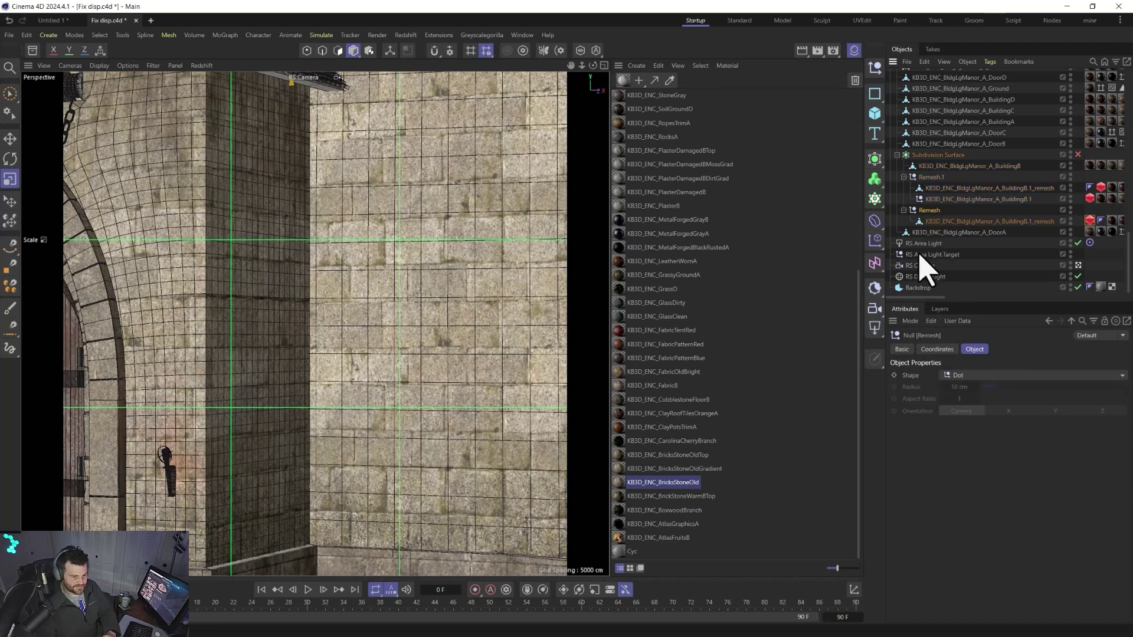
# Examine the castle from outside and inside, covering the tower, its upper room with the wooden door, and the whole facade.
pyautogui.scroll(-8, 379, 329)
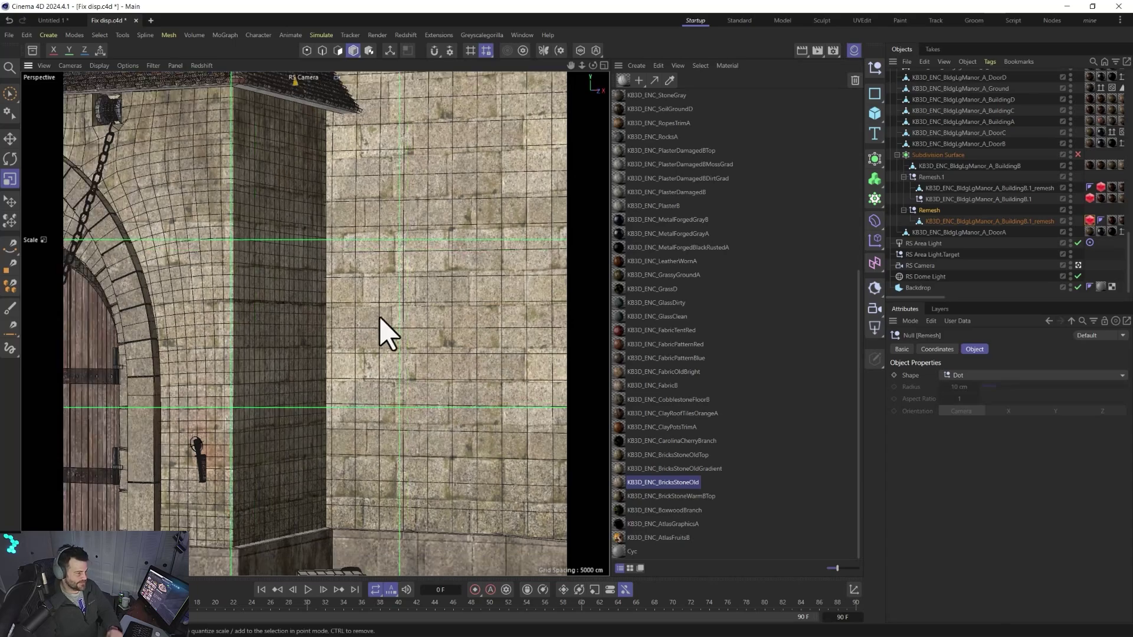
pyautogui.keyDown('alt'); pyautogui.moveTo(388, 152); pyautogui.dragTo(364, 286, button='middle'); pyautogui.keyUp('alt')
pyautogui.keyDown('alt'); pyautogui.moveTo(381, 183); pyautogui.dragTo(316, 221, button='middle'); pyautogui.keyUp('alt')
pyautogui.keyDown('alt'); pyautogui.moveTo(417, 291); pyautogui.dragTo(286, 139, button='middle'); pyautogui.keyUp('alt')
pyautogui.keyDown('alt'); pyautogui.moveTo(342, 177); pyautogui.dragTo(348, 398, button='middle'); pyautogui.keyUp('alt')
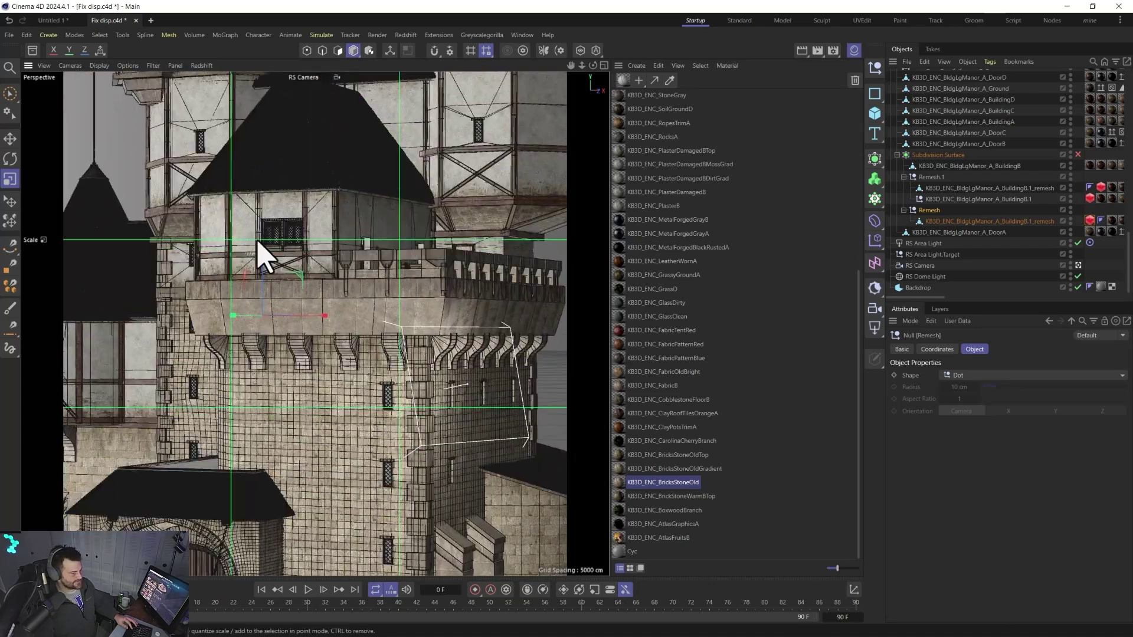
pyautogui.keyDown('alt'); pyautogui.moveTo(262, 255); pyautogui.dragTo(200, 283); pyautogui.keyUp('alt')
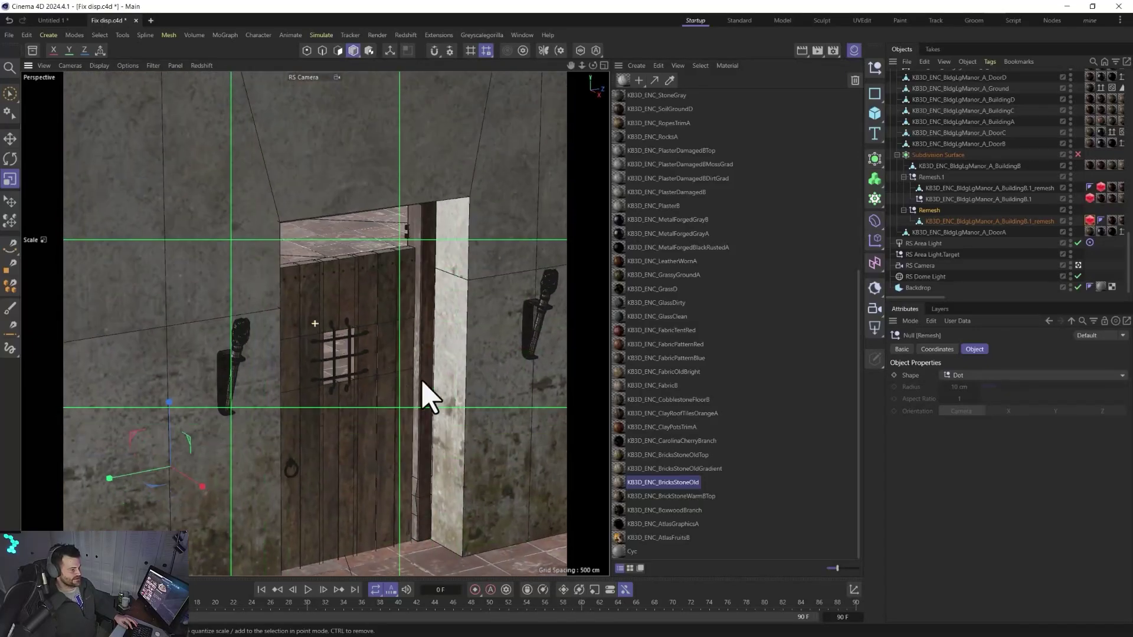
pyautogui.keyDown('alt'); pyautogui.moveTo(348, 378); pyautogui.dragTo(315, 323); pyautogui.keyUp('alt')
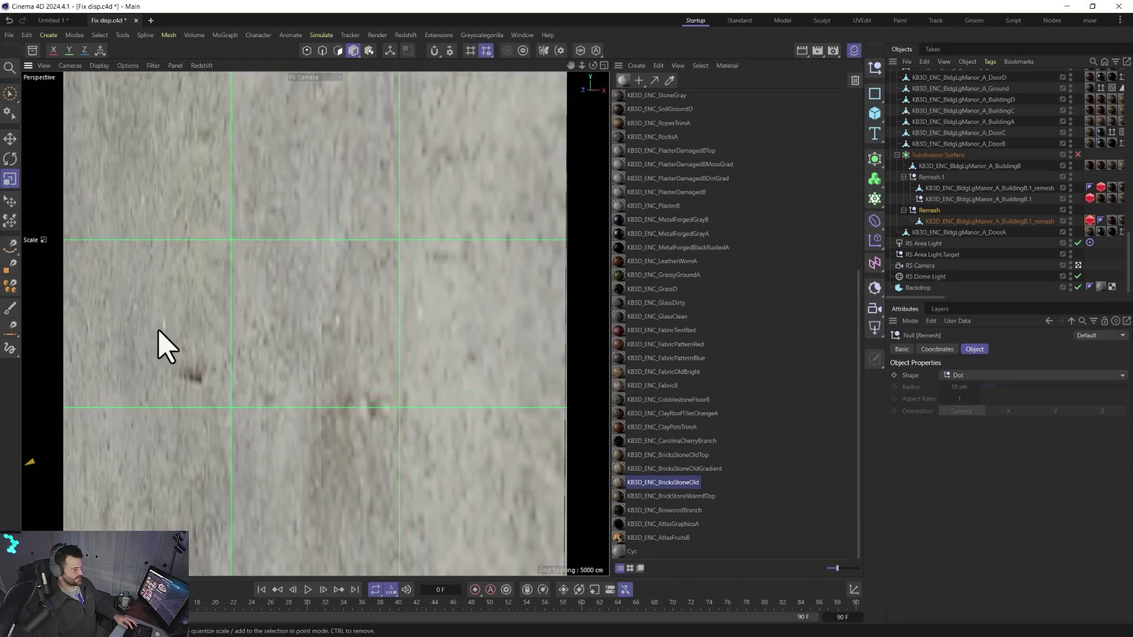
pyautogui.keyDown('alt'); pyautogui.moveTo(158, 331); pyautogui.dragTo(91, 329); pyautogui.keyUp('alt')
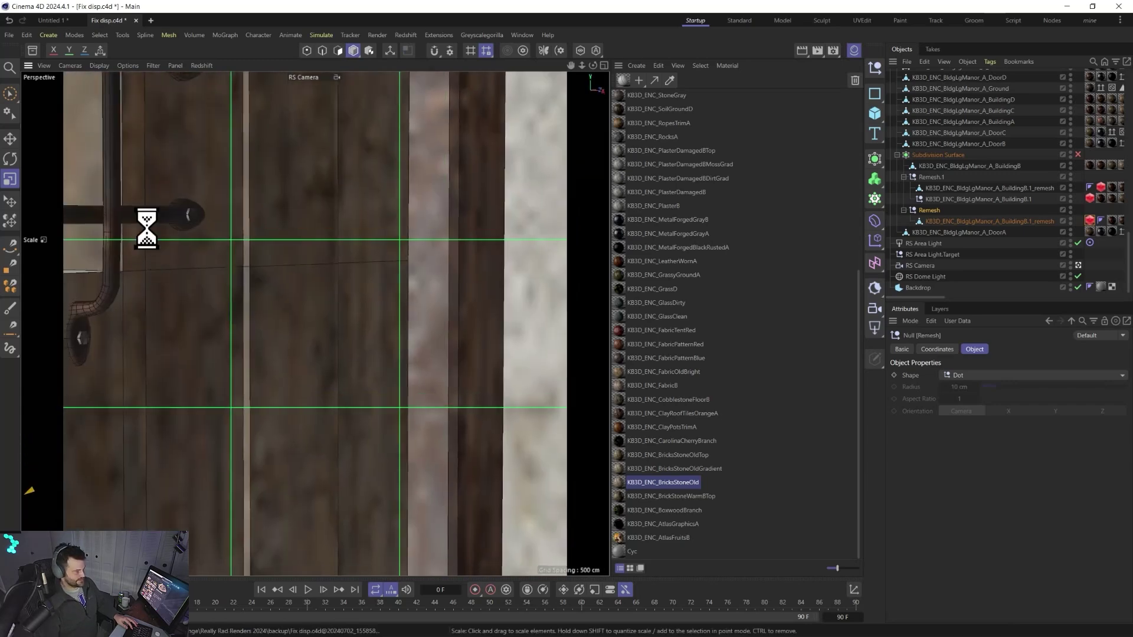
pyautogui.keyDown('alt'); pyautogui.moveTo(147, 228); pyautogui.dragTo(315, 323); pyautogui.keyUp('alt')
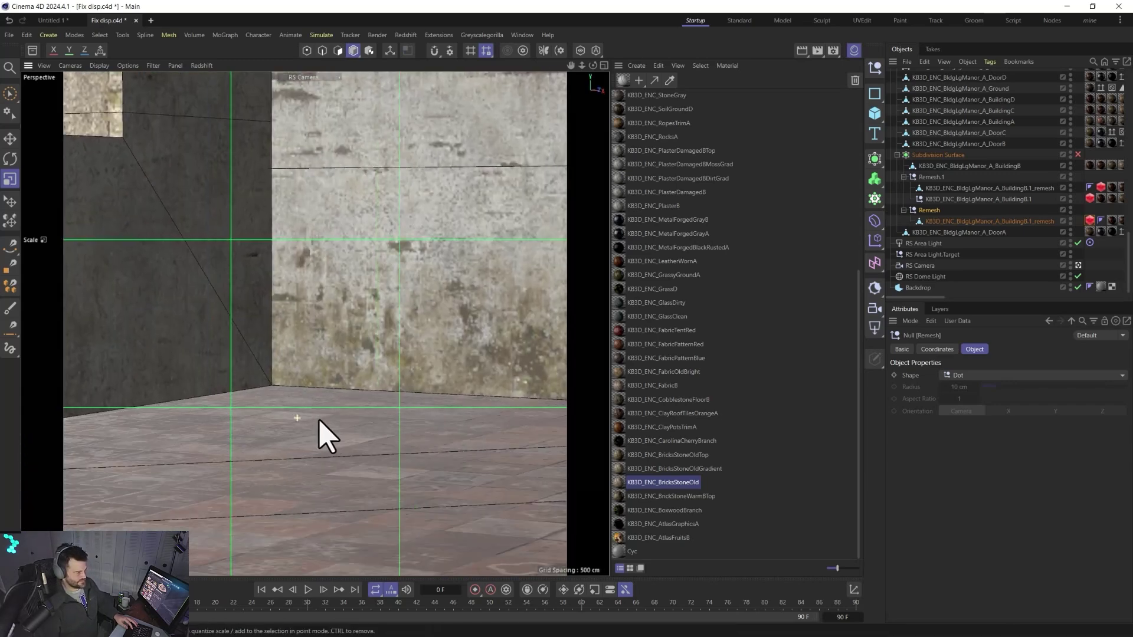
pyautogui.keyDown('alt'); pyautogui.moveTo(319, 420); pyautogui.dragTo(142, 403); pyautogui.keyUp('alt')
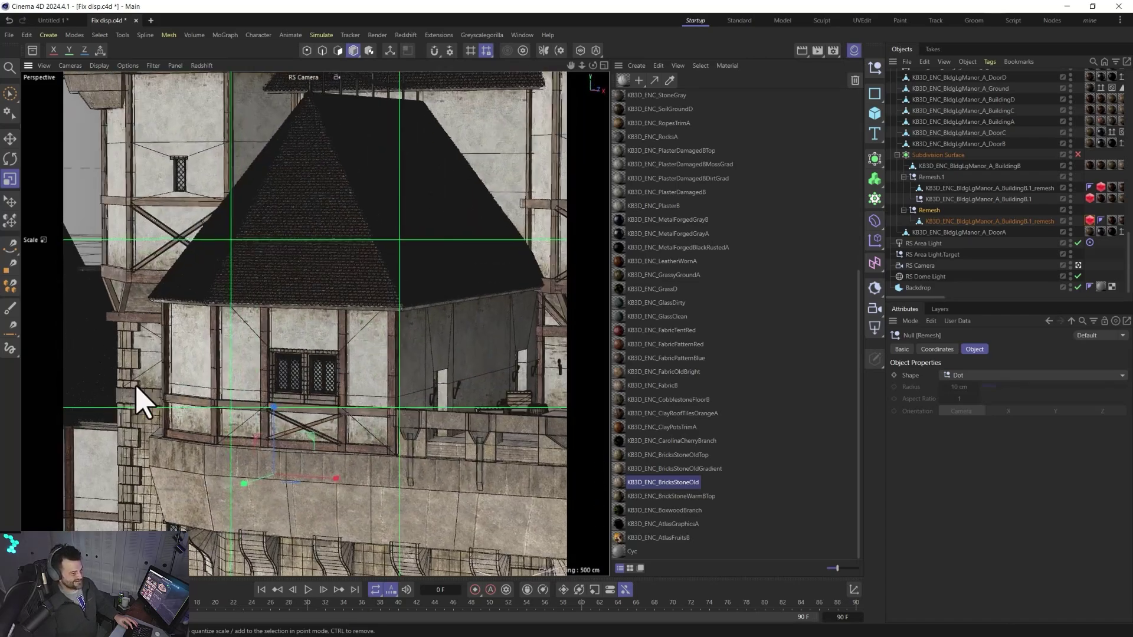
pyautogui.keyDown('alt'); pyautogui.moveTo(504, 208); pyautogui.dragTo(372, 141); pyautogui.keyUp('alt')
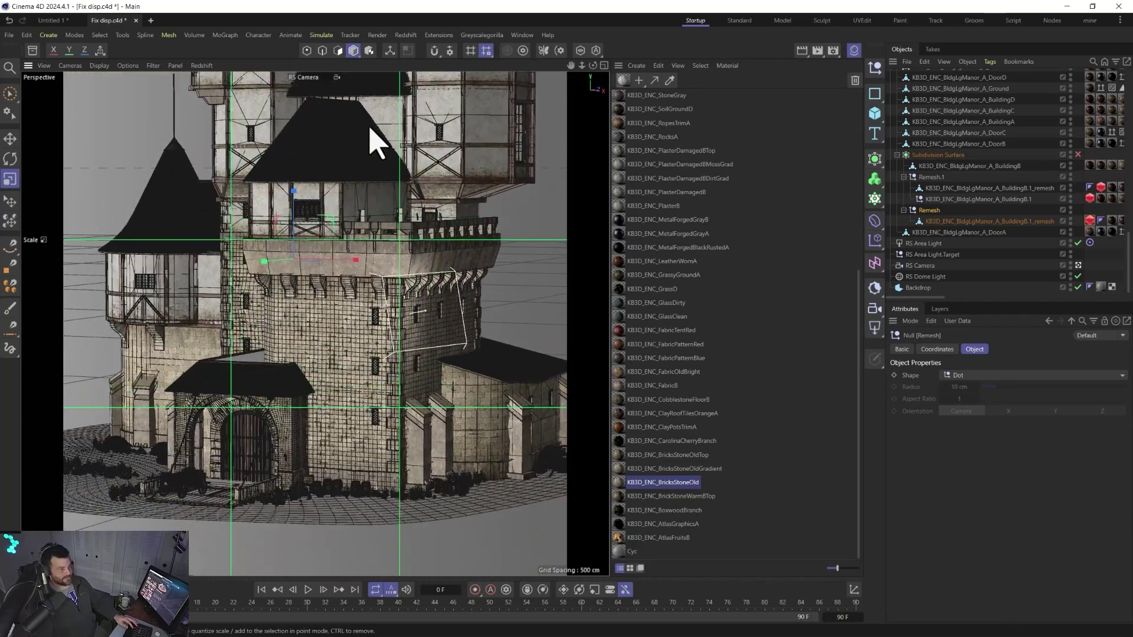